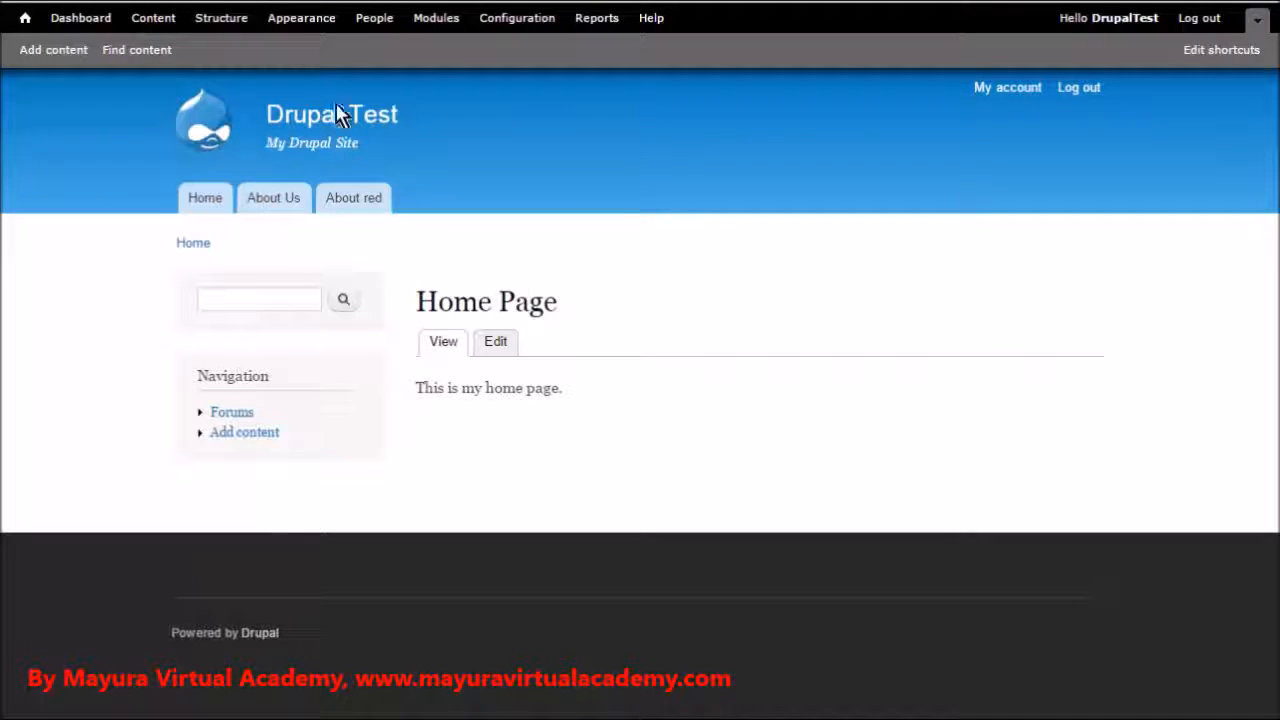
# Review the enabled and disabled themes on the Appearance page and the available administration theme choices
pyautogui.click(310, 18)
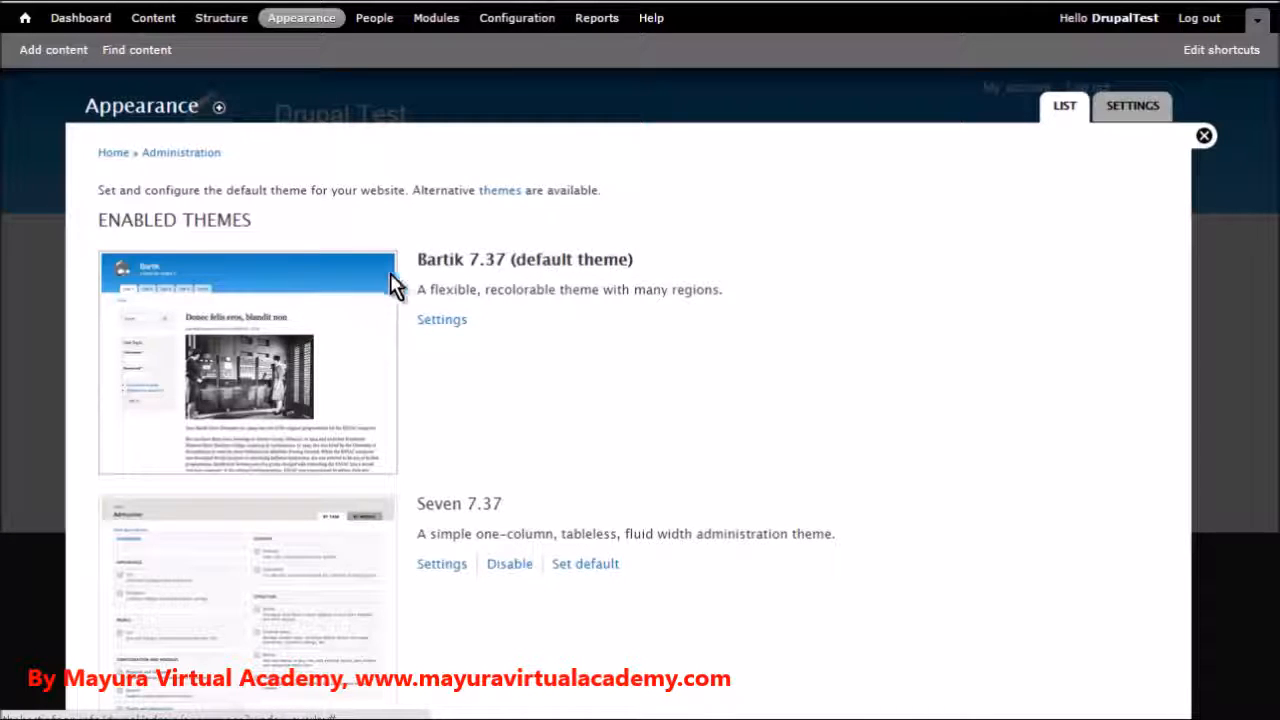
pyautogui.scroll(-2, 505, 345)
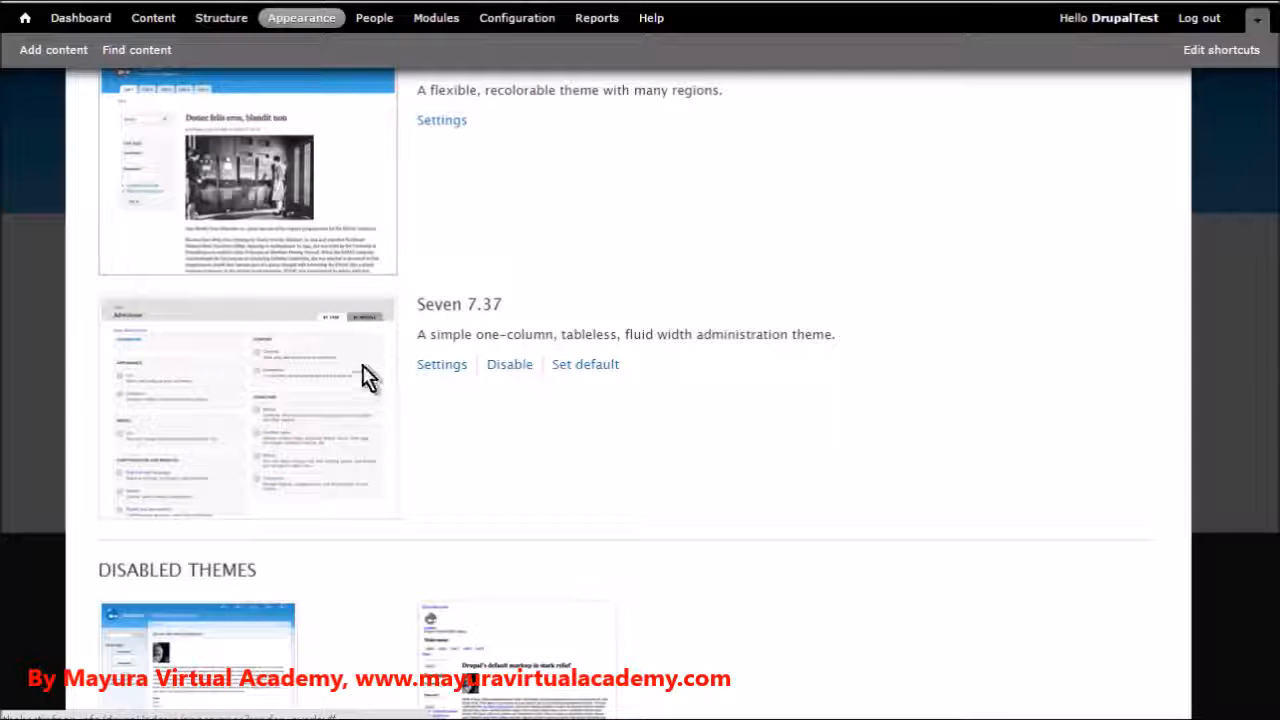
pyautogui.scroll(-2, 375, 376)
pyautogui.scroll(-1, 390, 368)
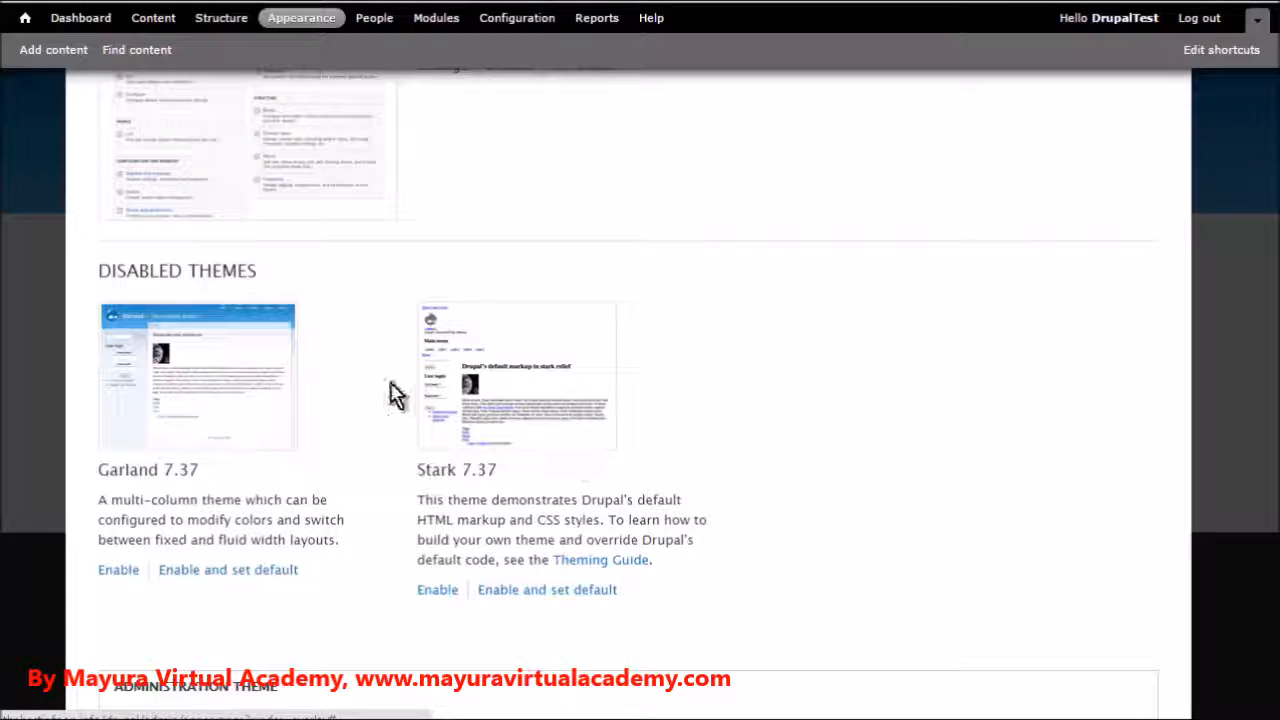
pyautogui.scroll(-2, 397, 390)
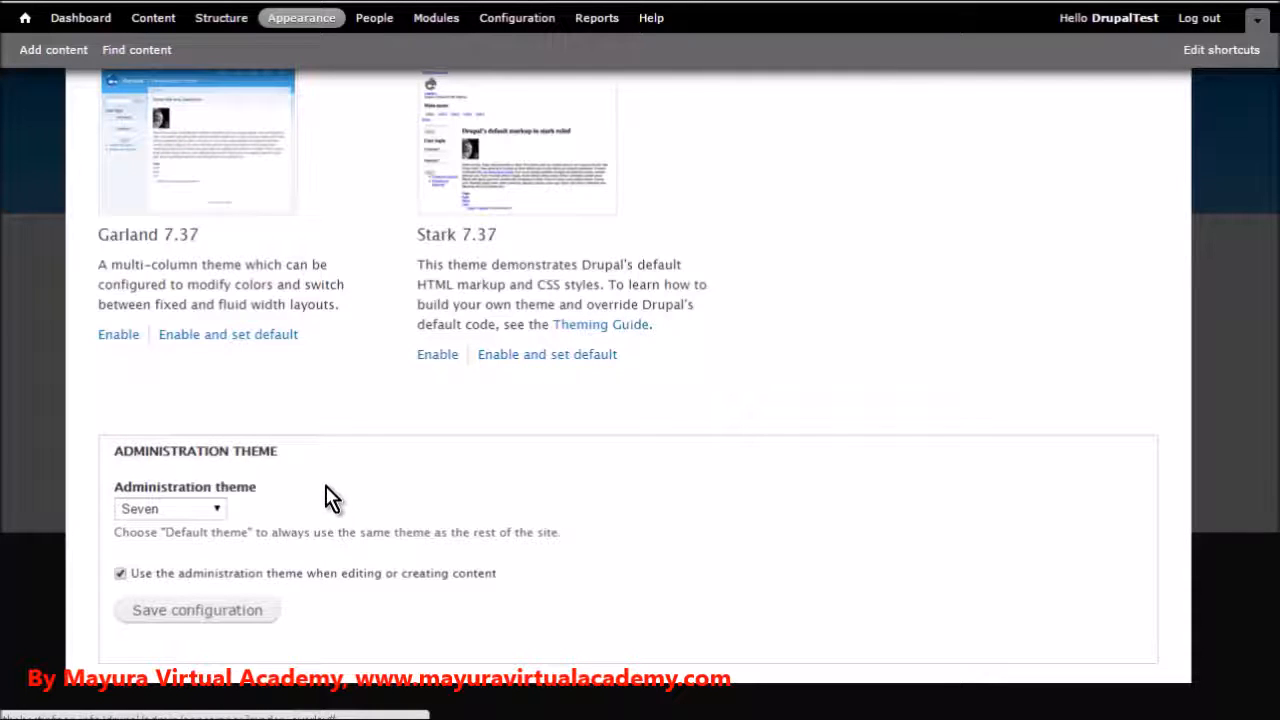
pyautogui.click(219, 512)
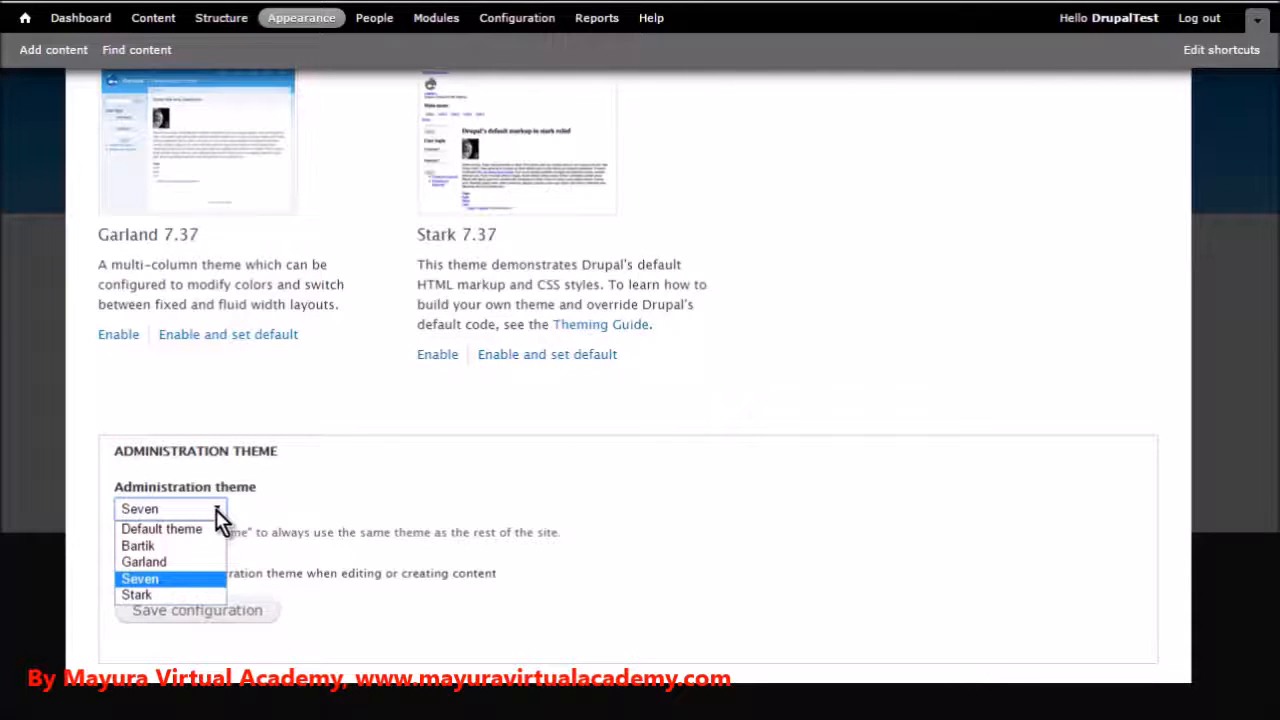
pyautogui.click(216, 509)
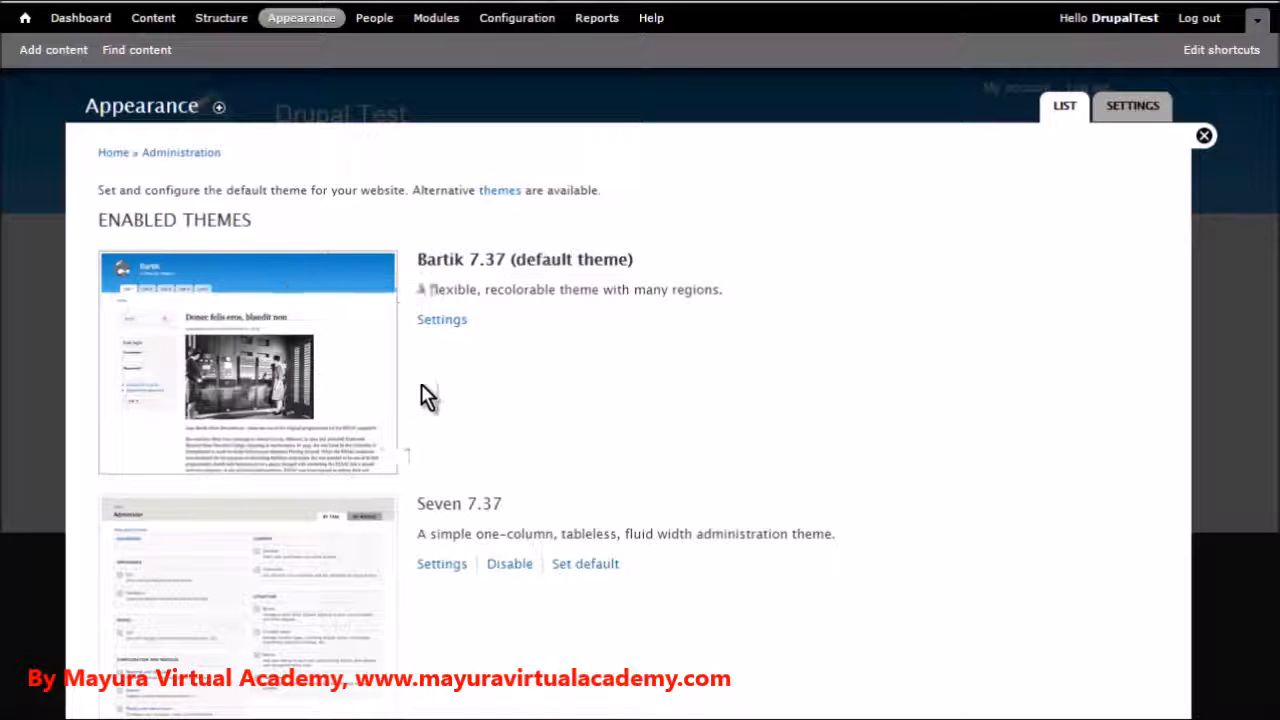
# Examine the Bartik and Seven theme settings, including Bartik's color scheme, display toggles, logo and shortcut icon options
pyautogui.click(431, 322)
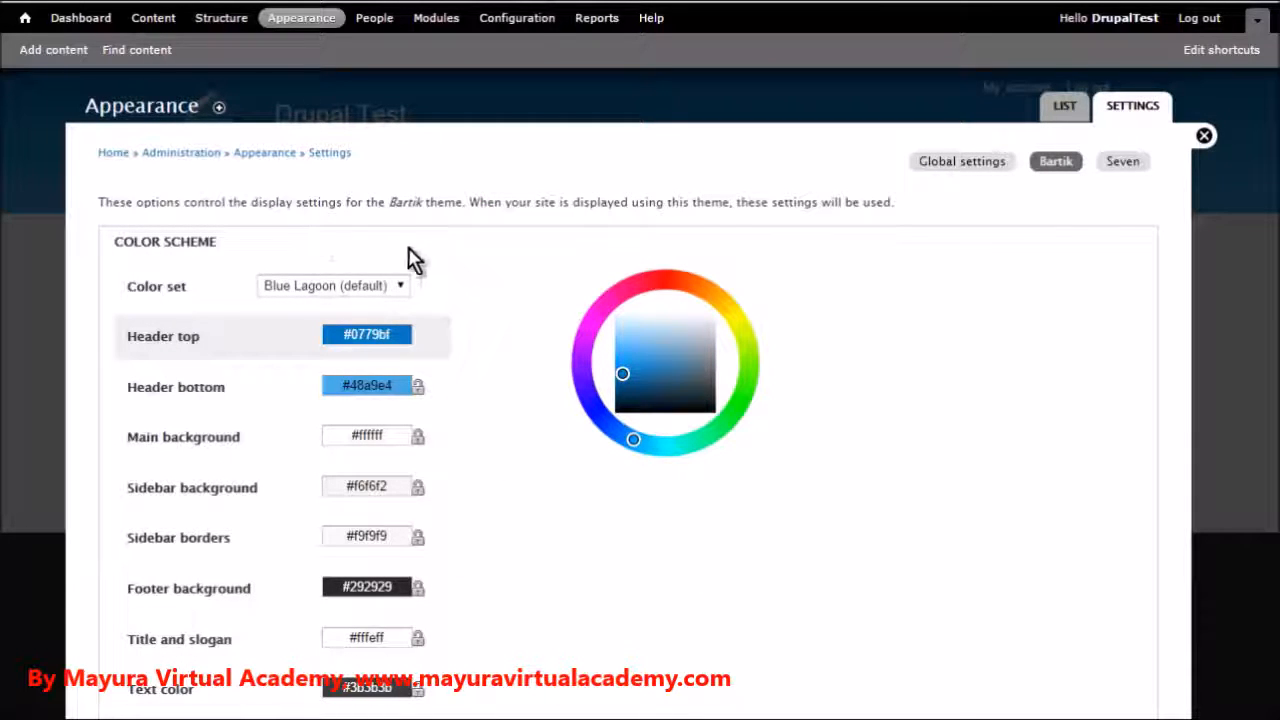
pyautogui.click(1130, 172)
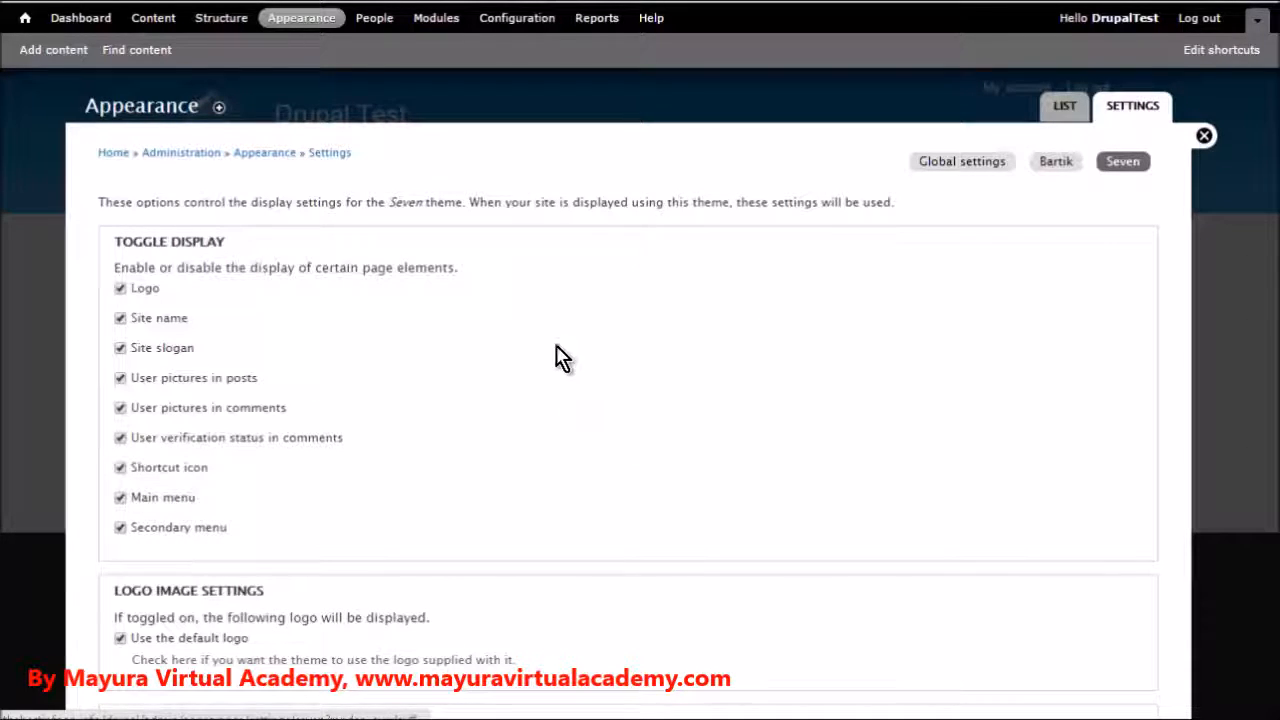
pyautogui.click(985, 180)
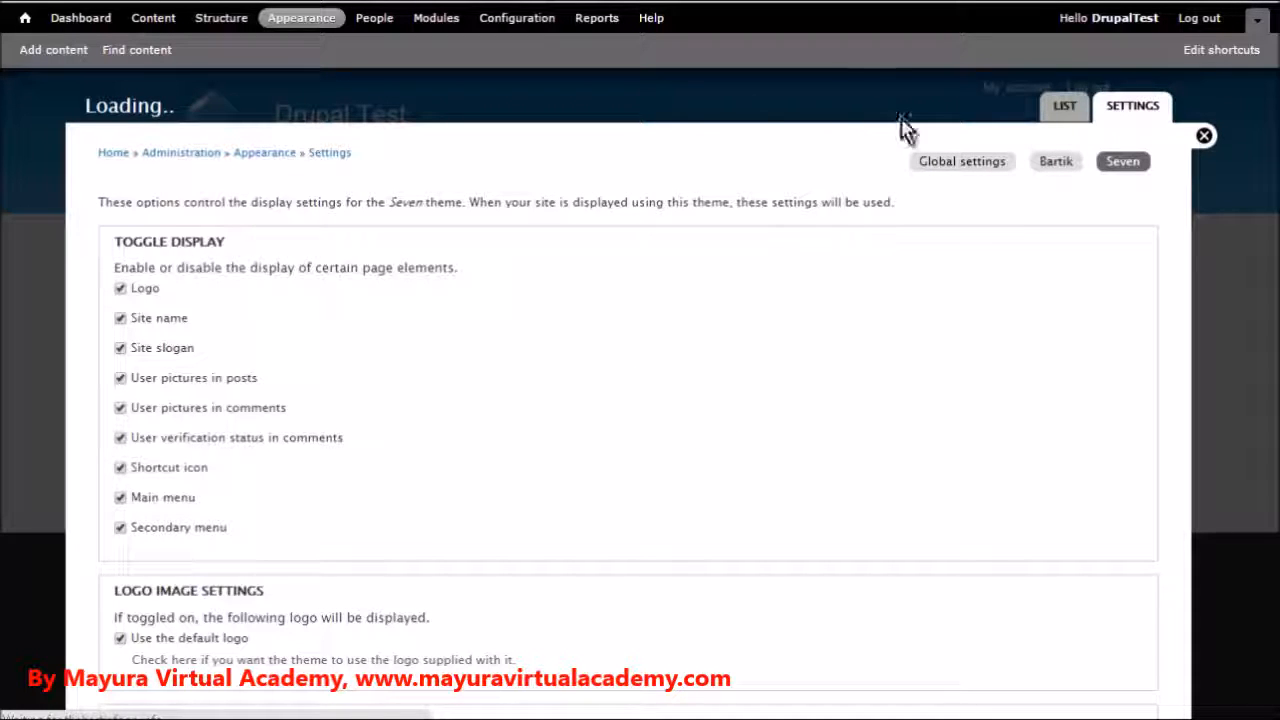
pyautogui.click(1058, 166)
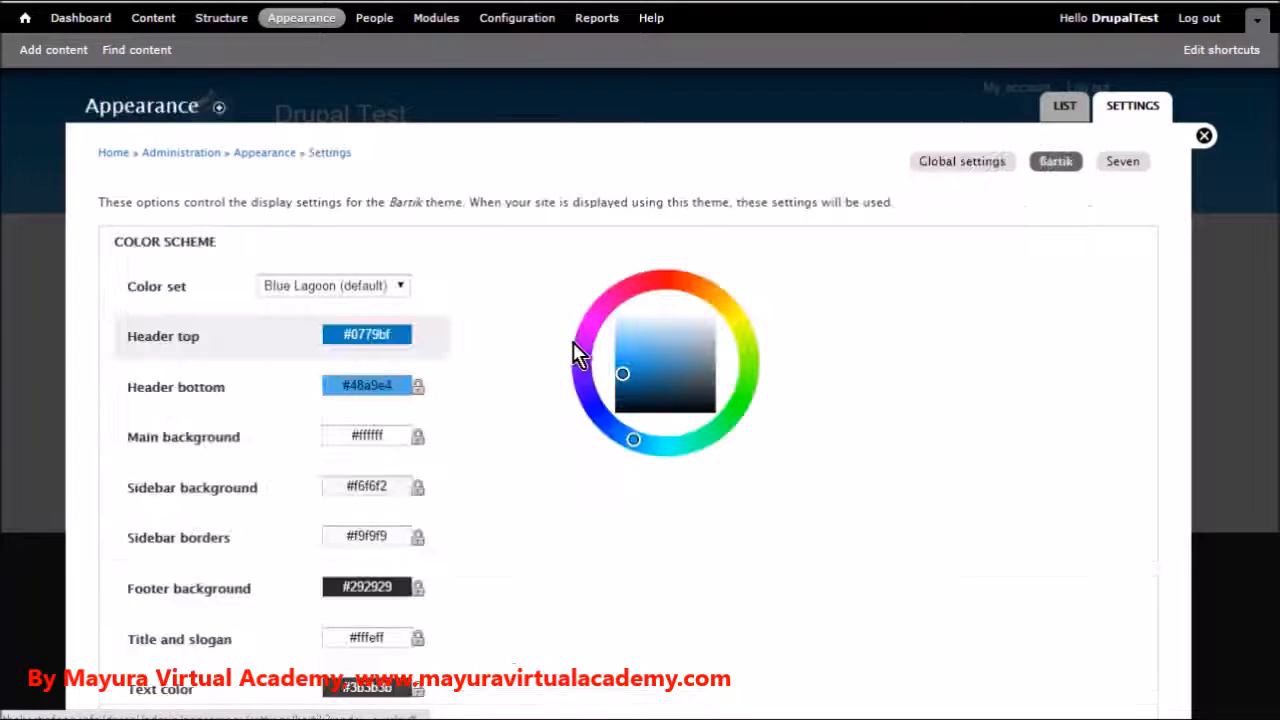
pyautogui.scroll(-3, 533, 330)
pyautogui.scroll(-12, 543, 331)
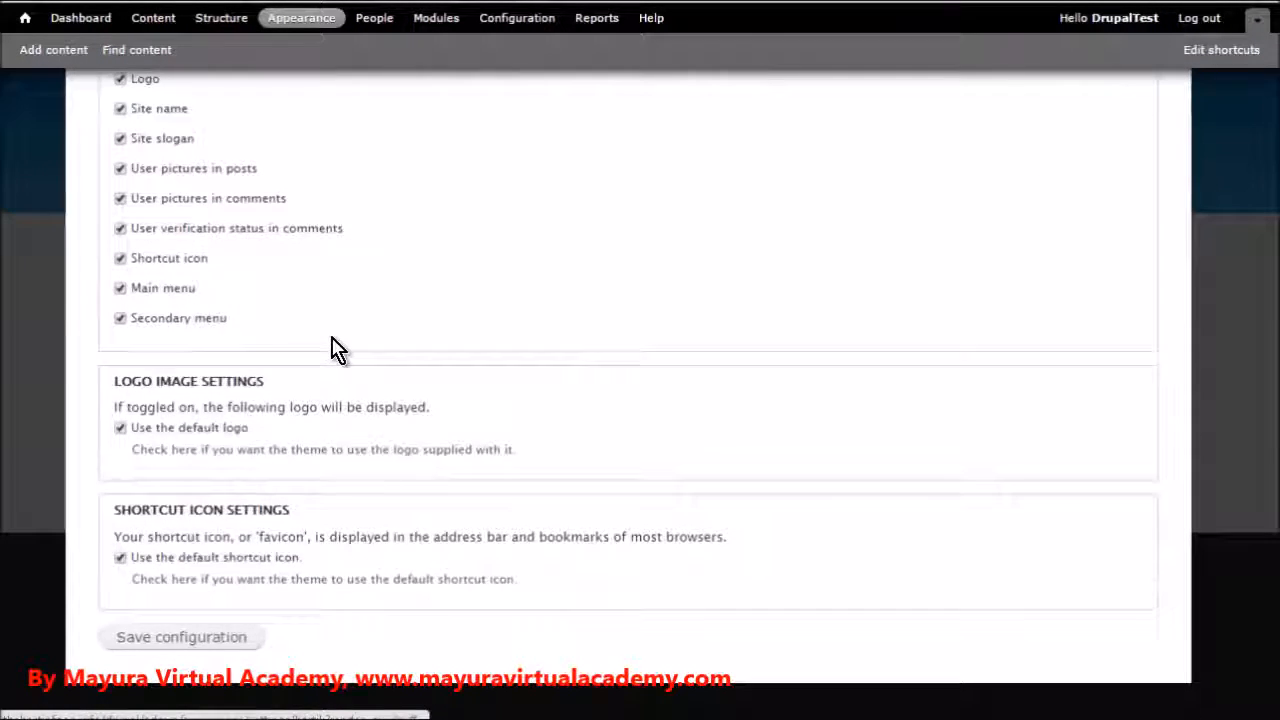
pyautogui.scroll(1, 325, 335)
pyautogui.scroll(15, 325, 325)
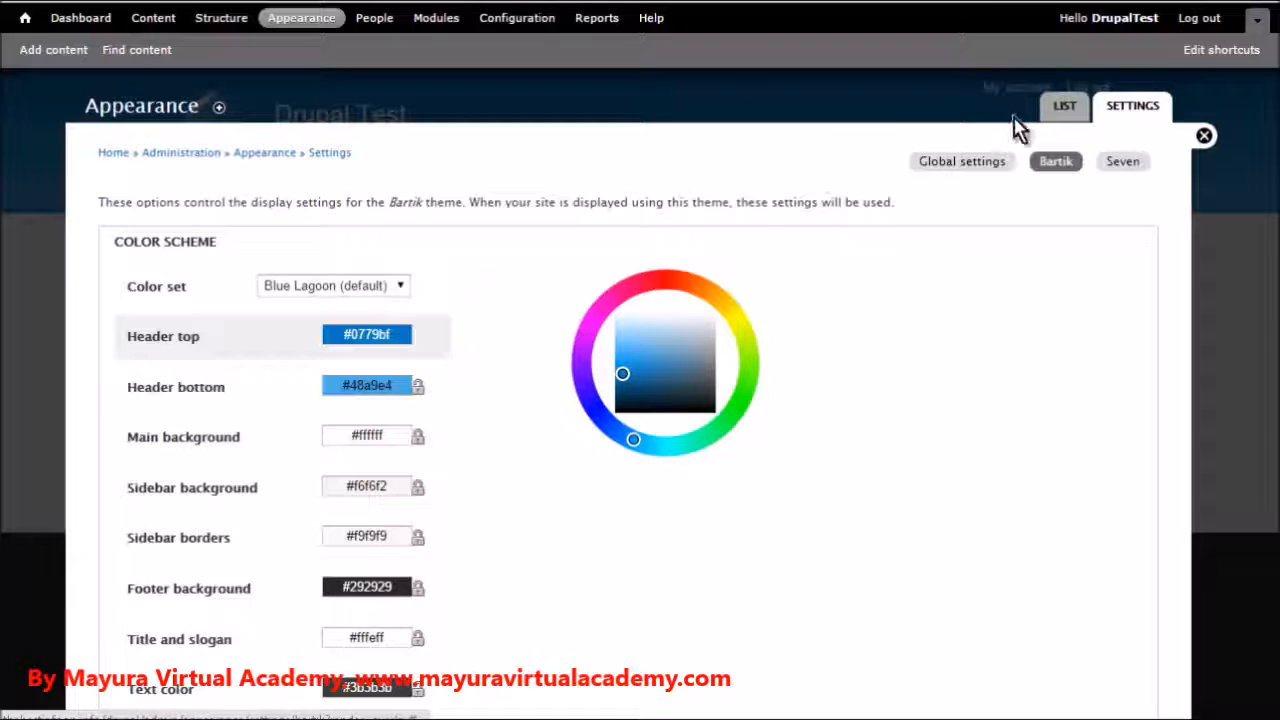
# Open the global theme settings and review the page element, logo image and shortcut icon options
pyautogui.click(980, 165)
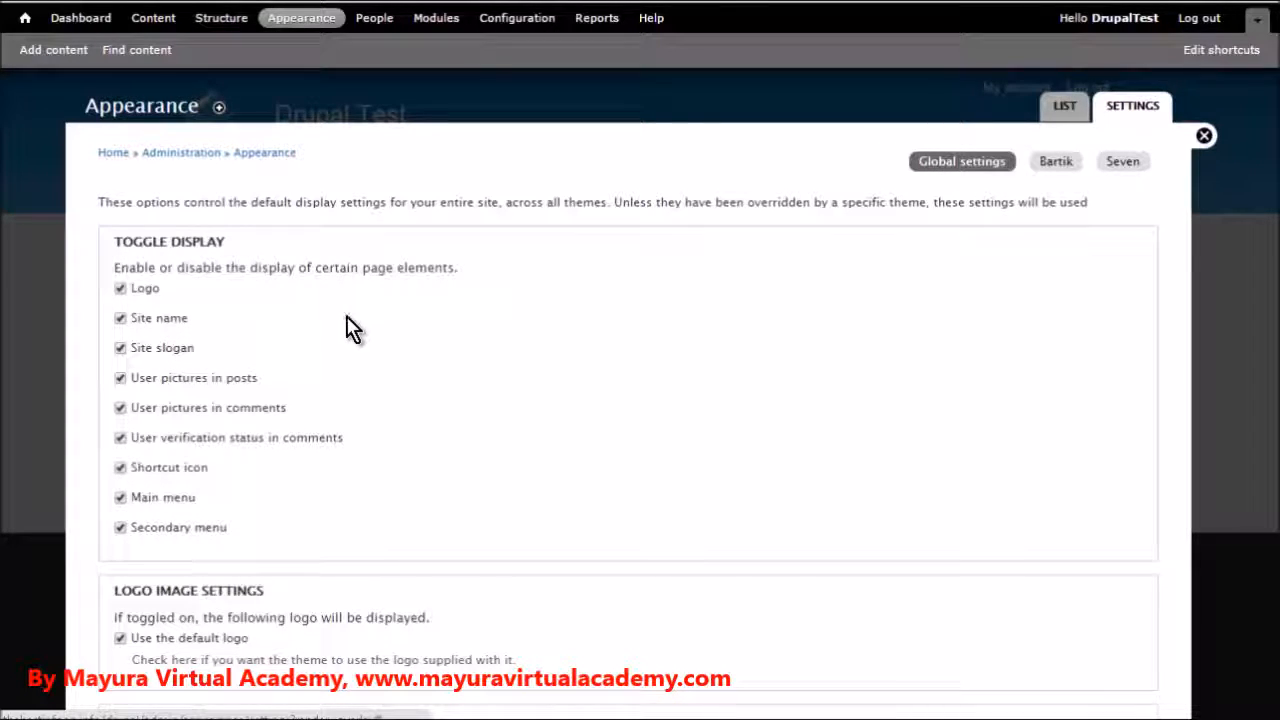
pyautogui.scroll(-2, 352, 336)
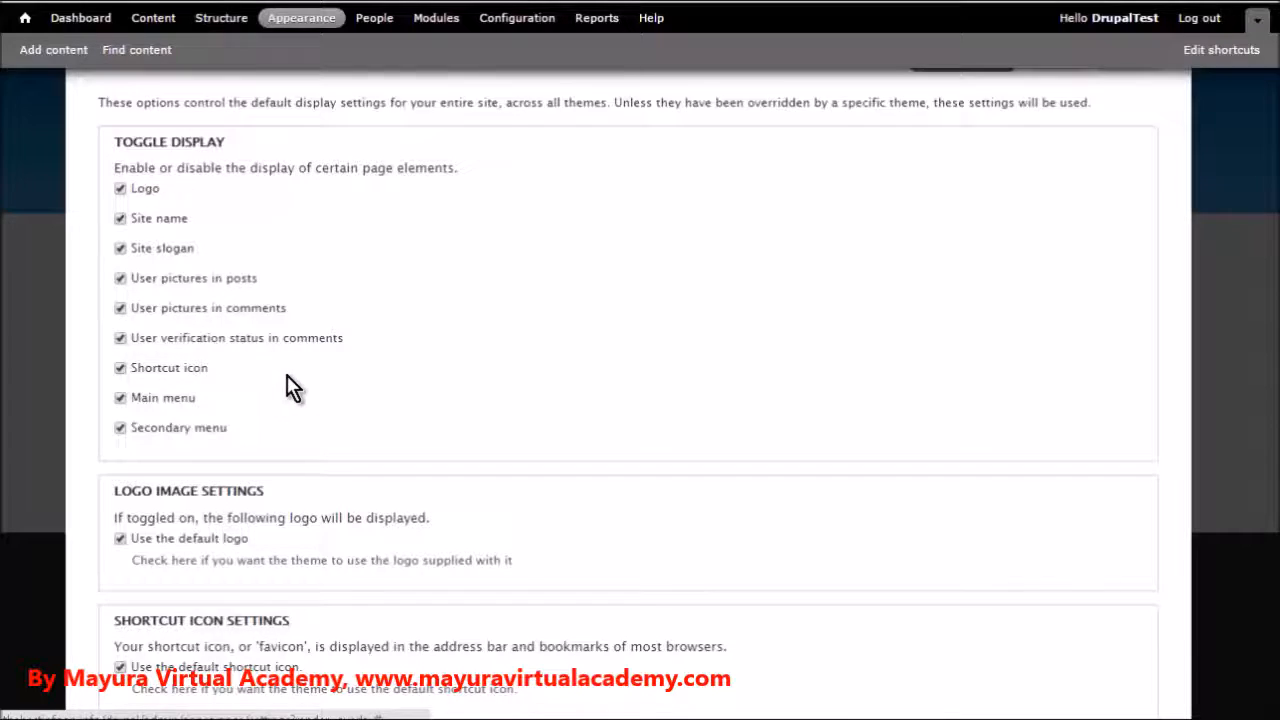
pyautogui.scroll(-2, 286, 386)
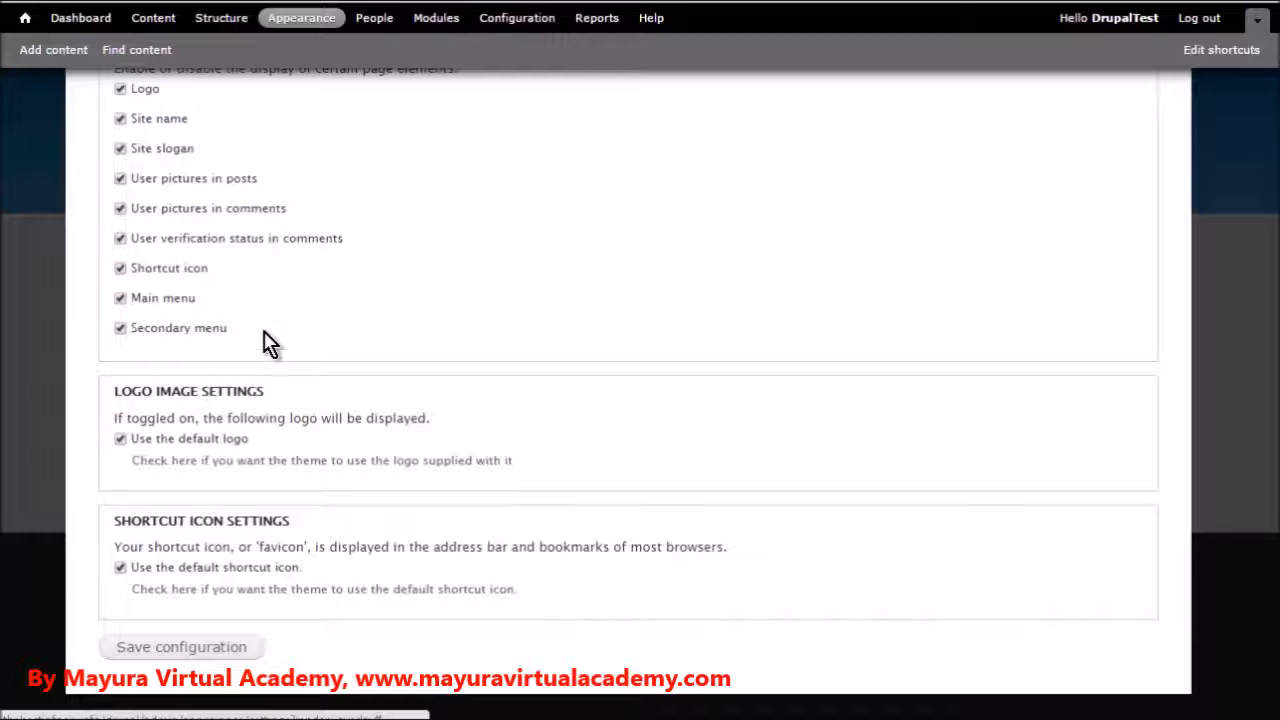
pyautogui.scroll(-1, 370, 343)
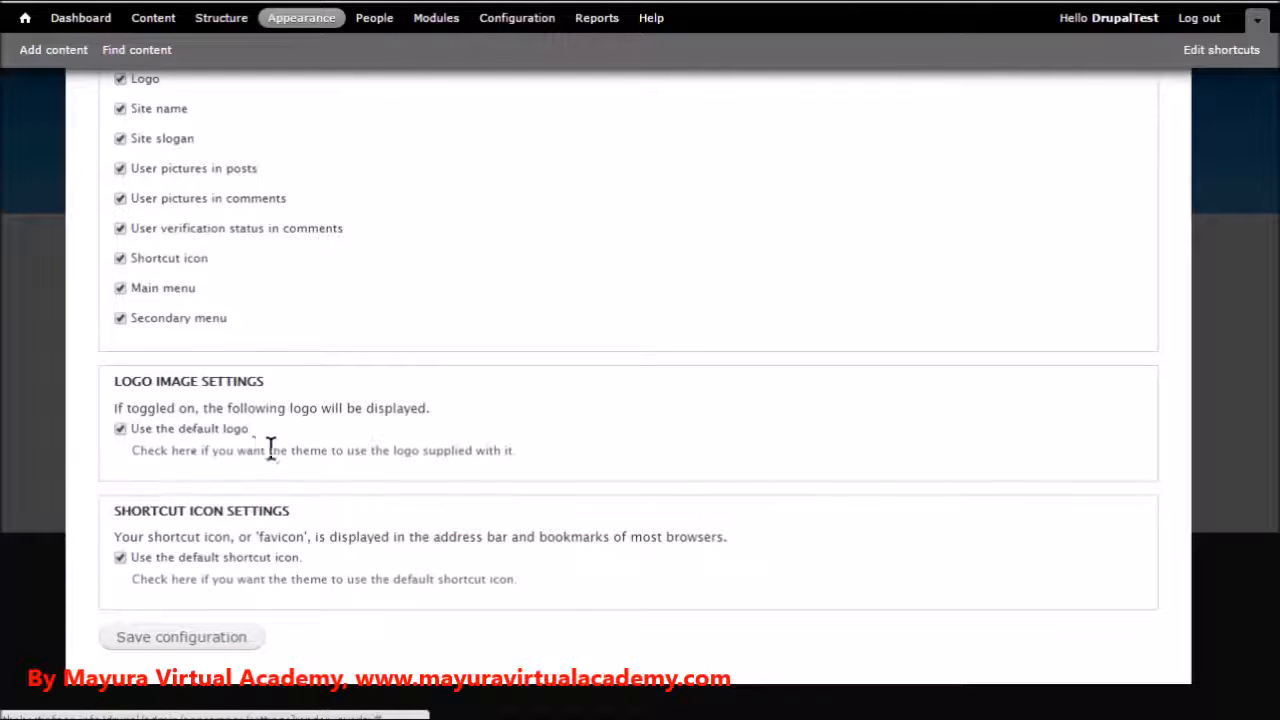
# Disable the default logo to view the custom logo path and upload options, and re-enable it
pyautogui.click(122, 430)
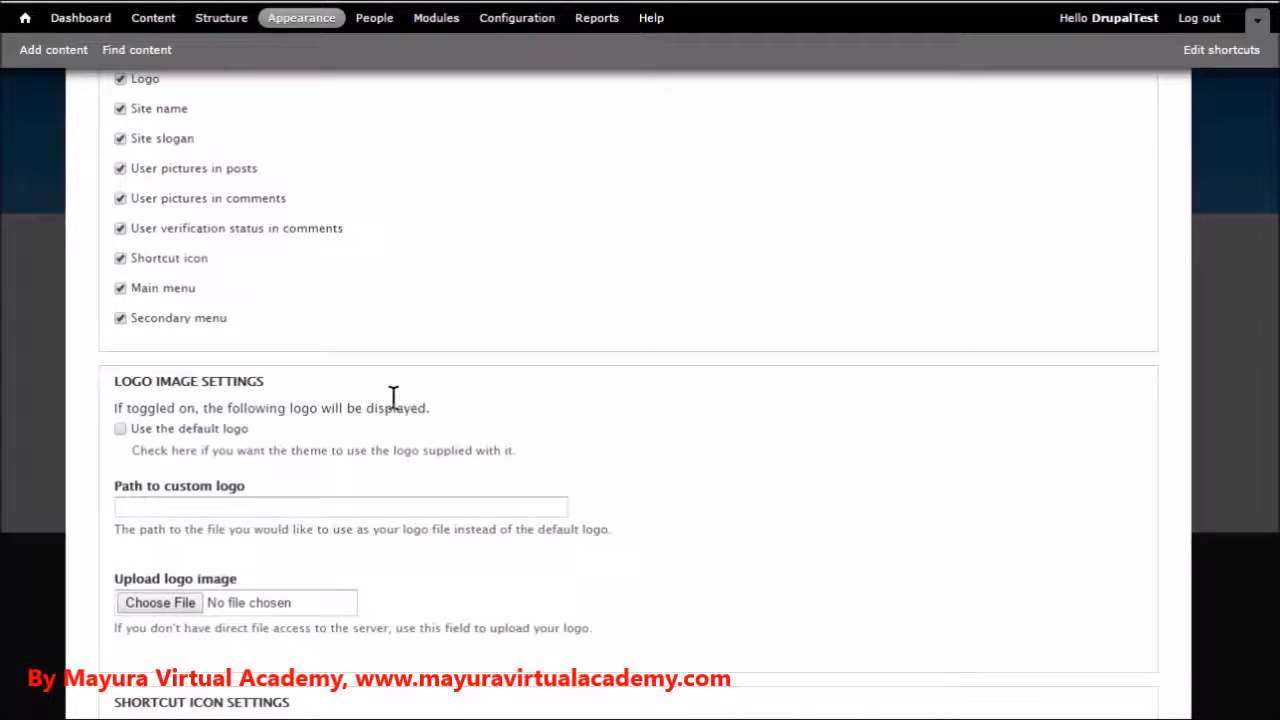
pyautogui.scroll(-1, 393, 398)
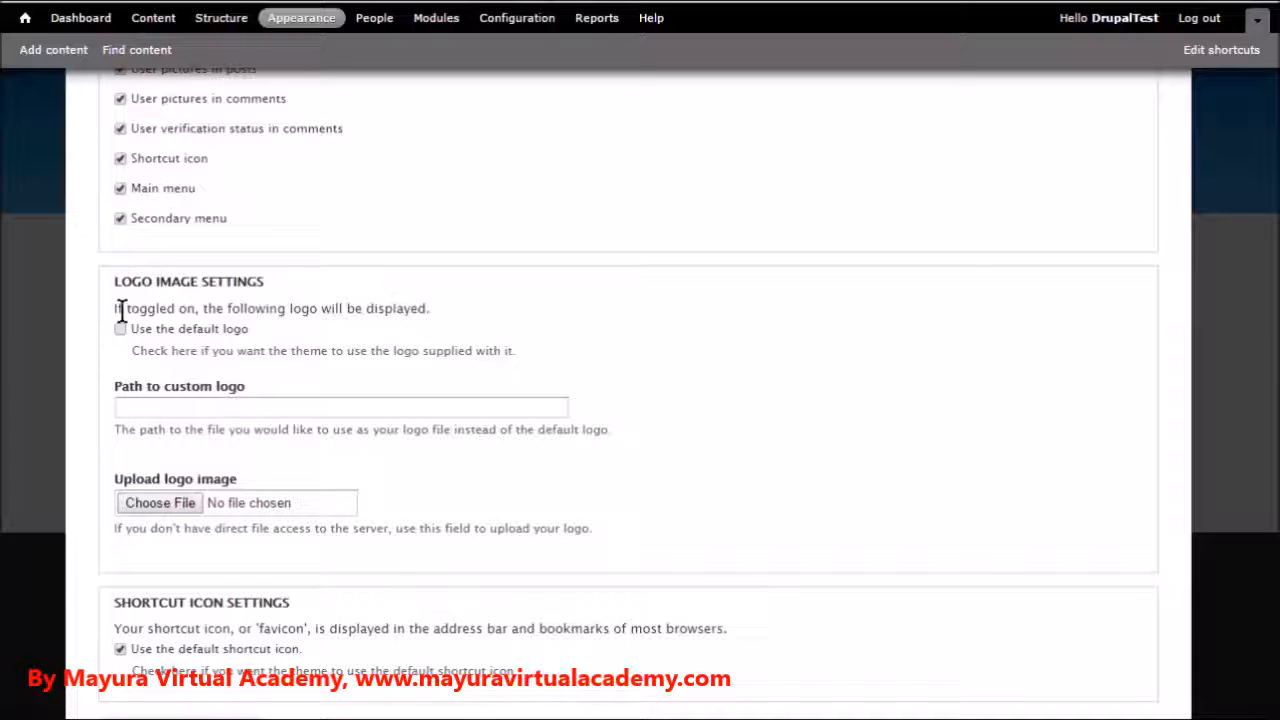
pyautogui.scroll(-2, 121, 329)
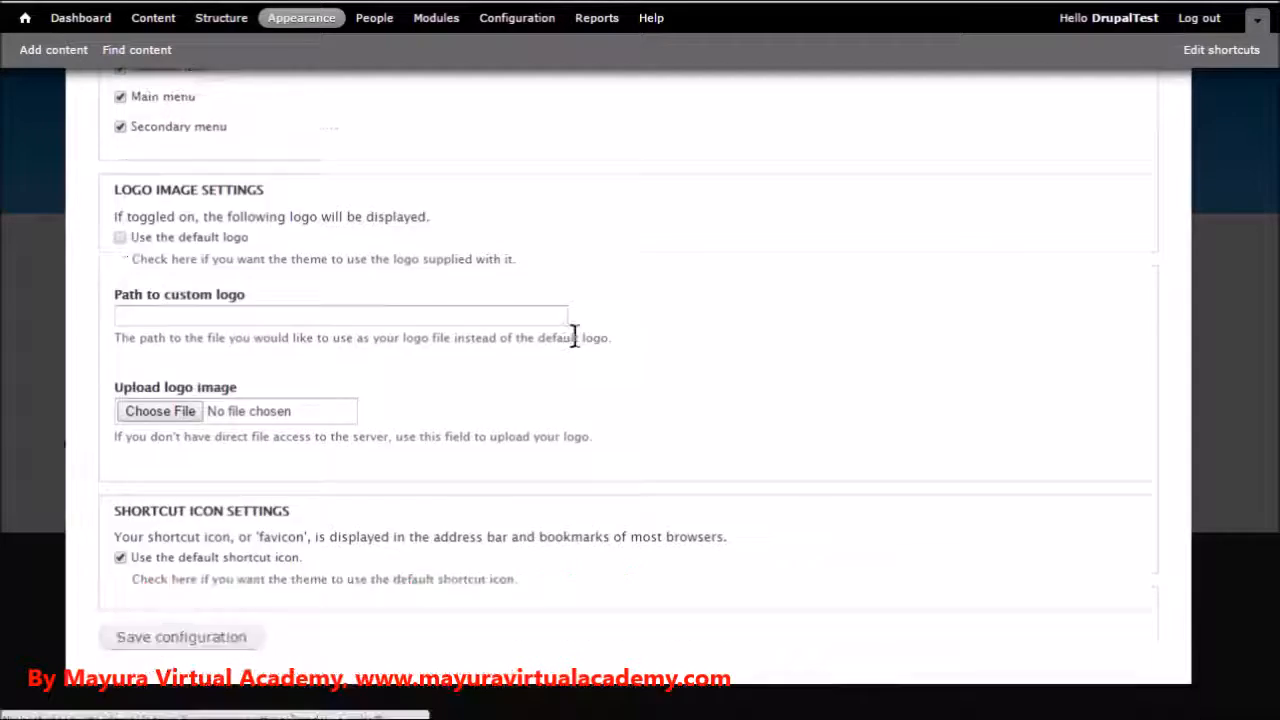
pyautogui.click(121, 237)
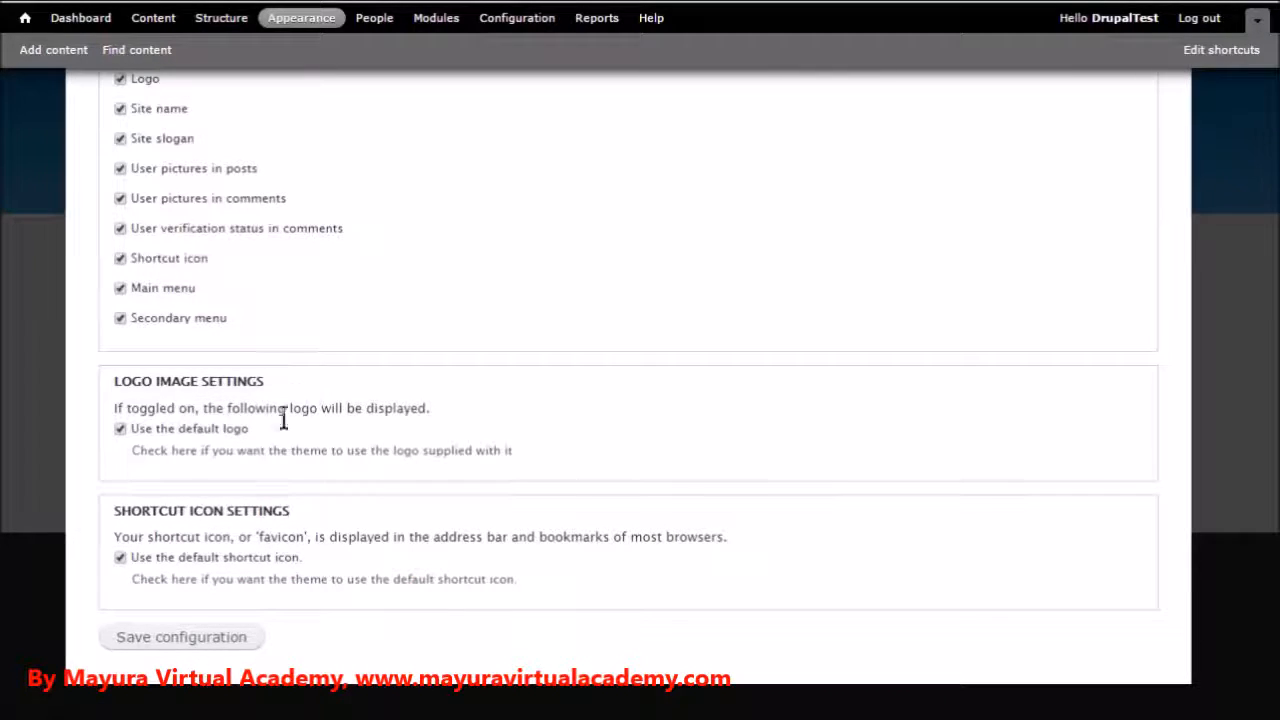
# Hide the logo and site slogan in the global theme settings, save the configuration and return to the site's home page
pyautogui.scroll(4, 305, 470)
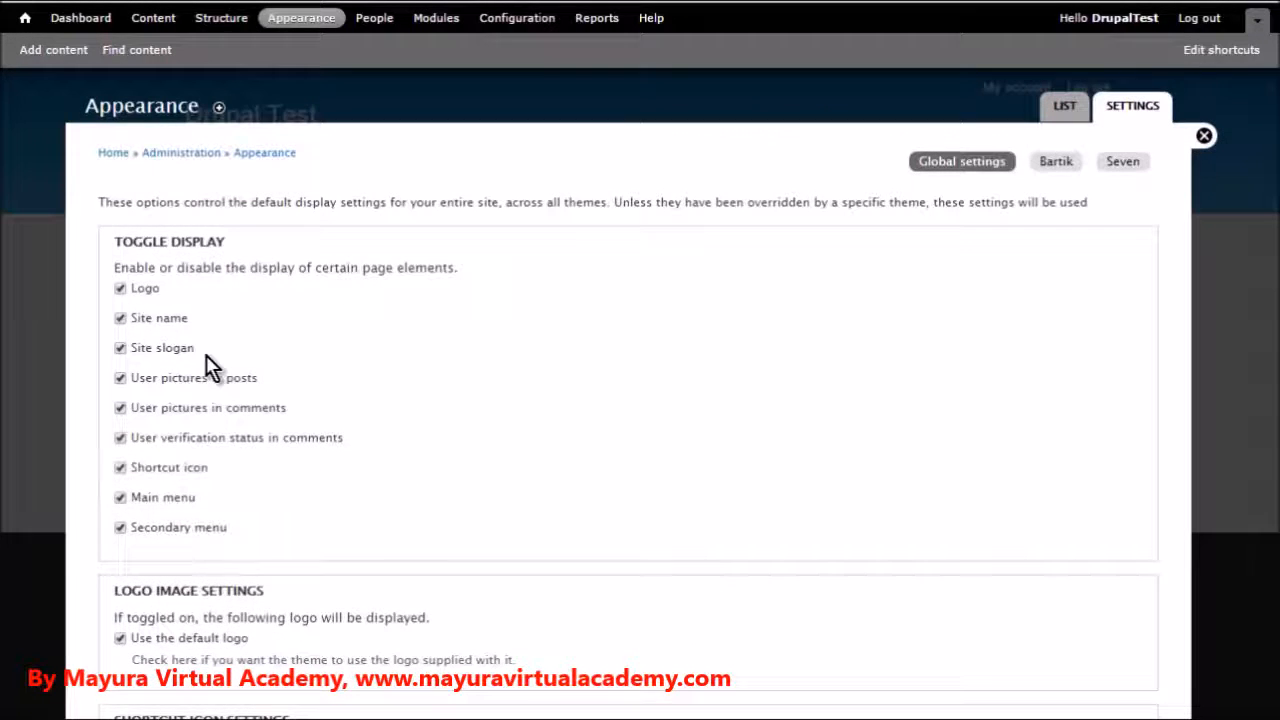
pyautogui.click(121, 288)
pyautogui.click(120, 349)
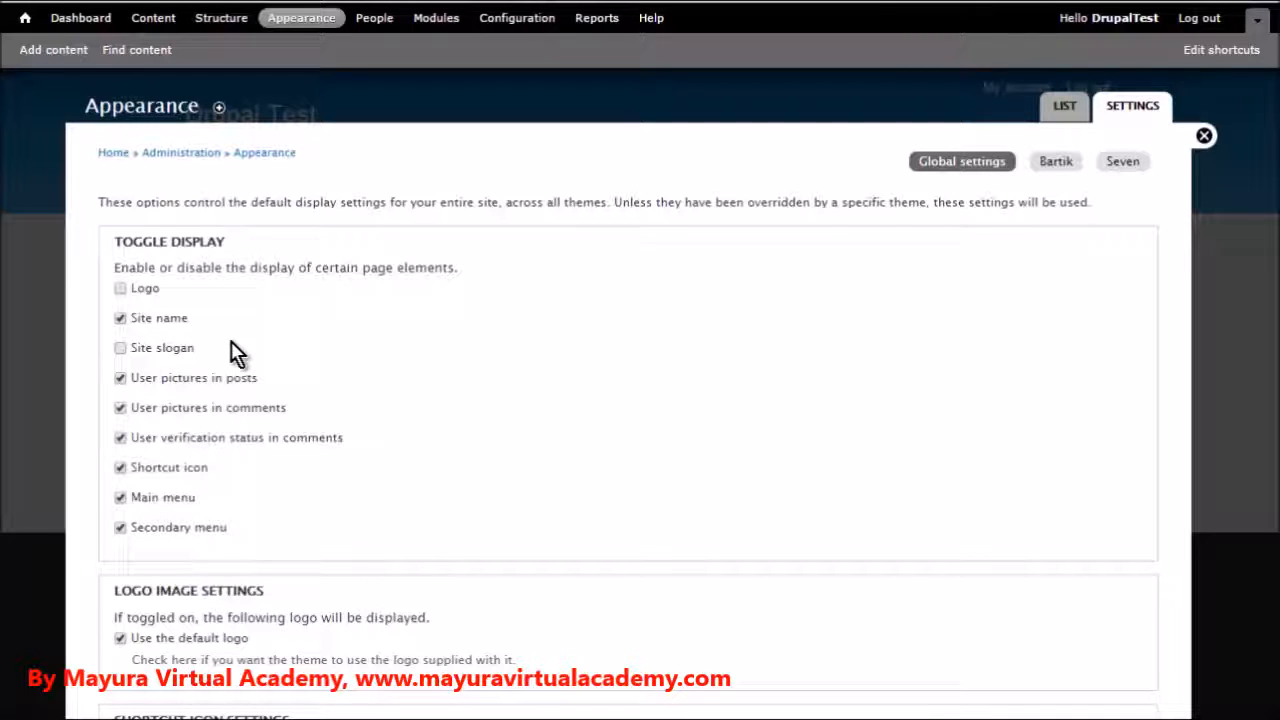
pyautogui.scroll(-2, 478, 410)
pyautogui.click(135, 640)
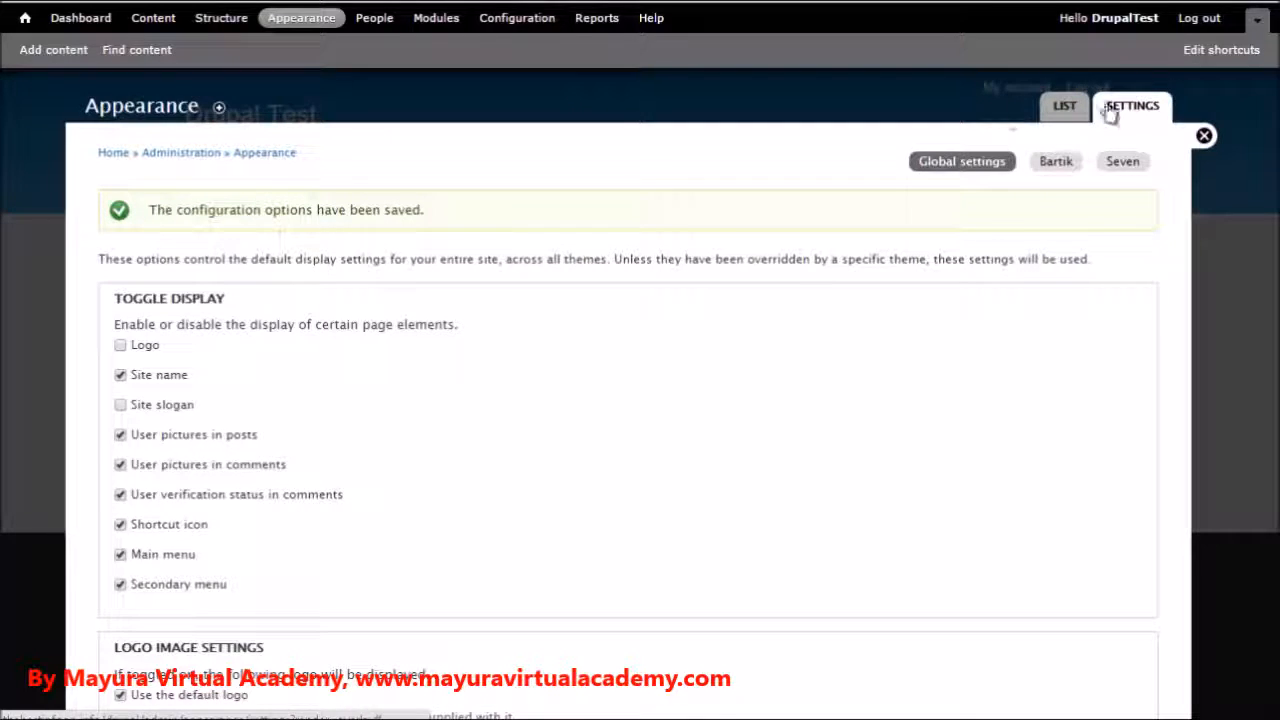
pyautogui.click(1203, 137)
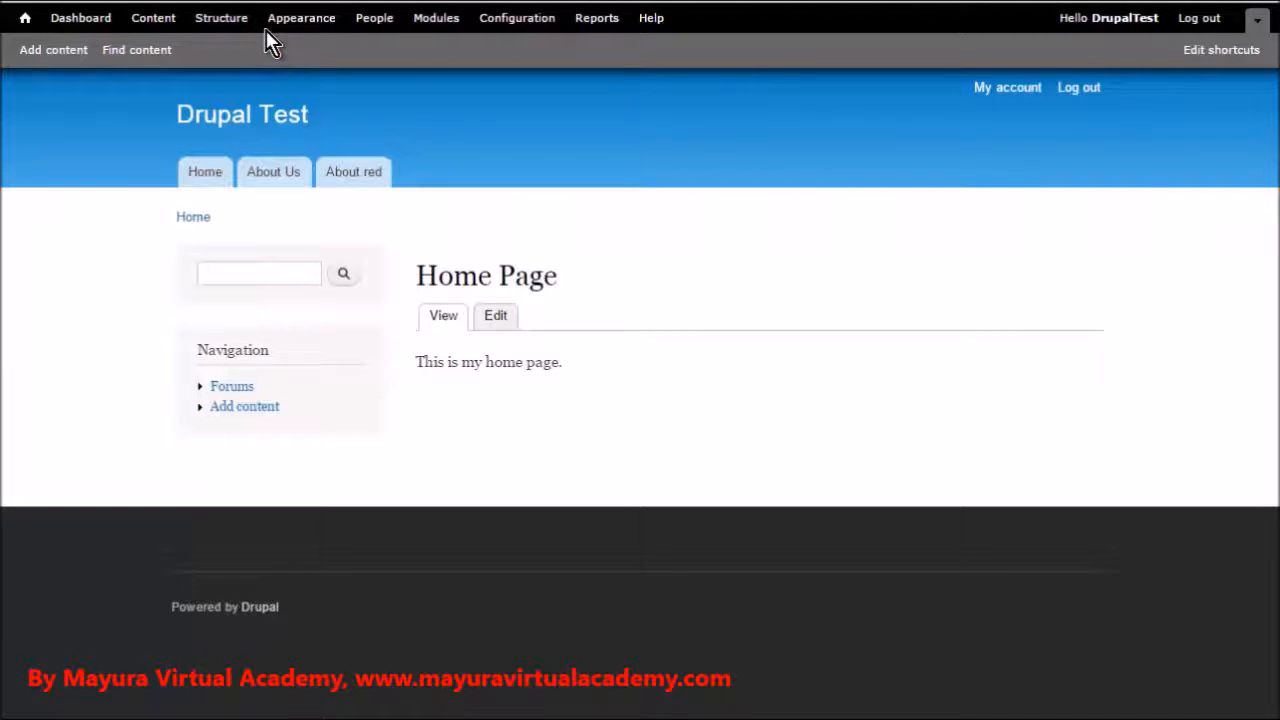
# In the global theme settings, show the logo, hide the site name and save the configuration
pyautogui.click(227, 19)
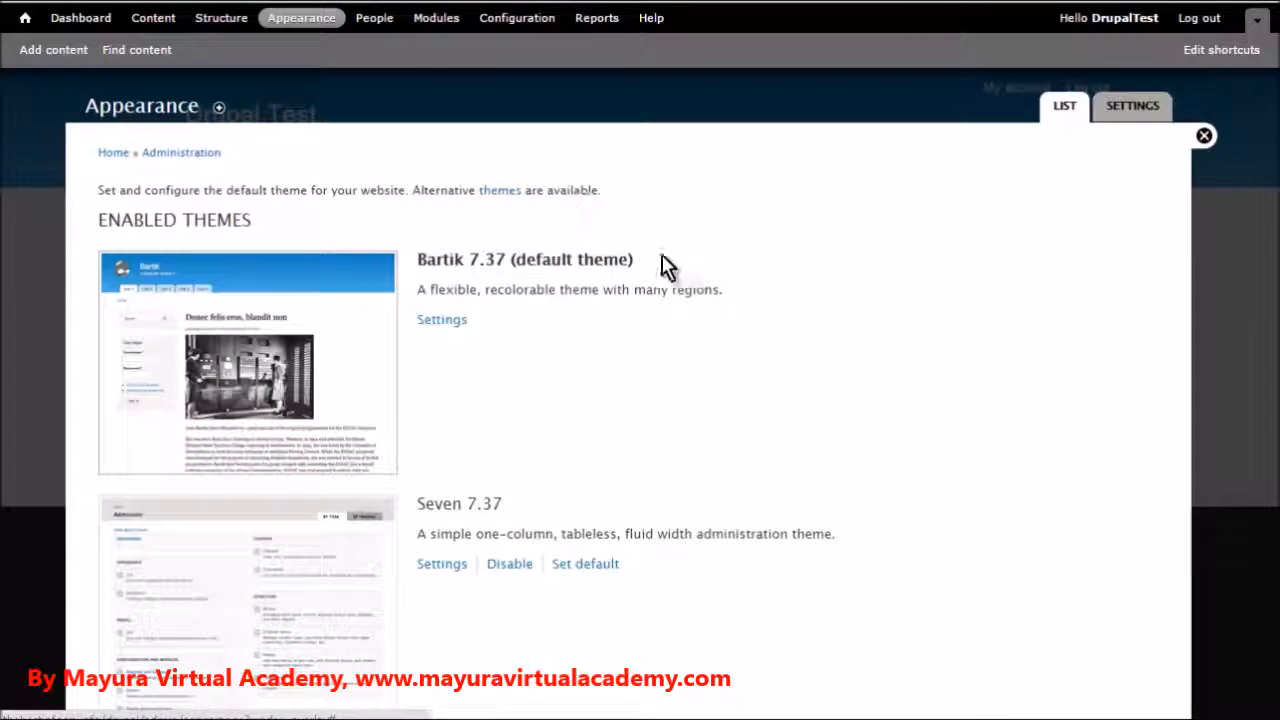
pyautogui.click(443, 322)
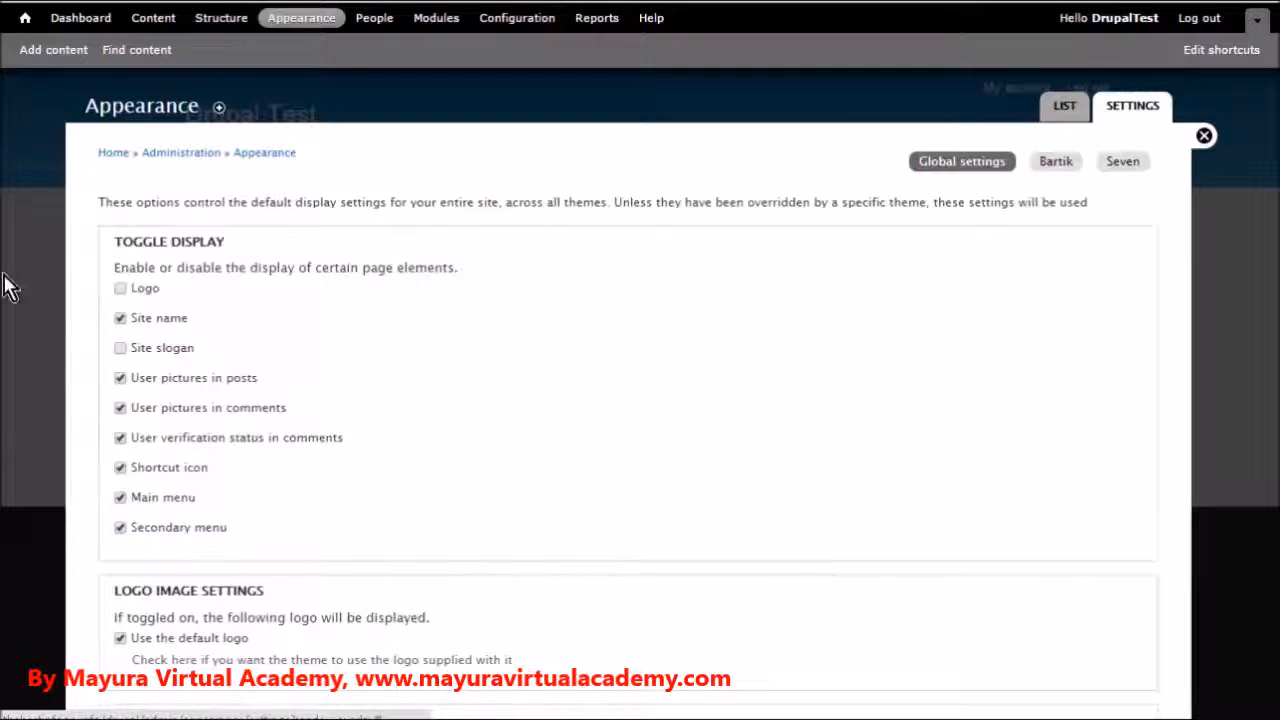
pyautogui.click(119, 289)
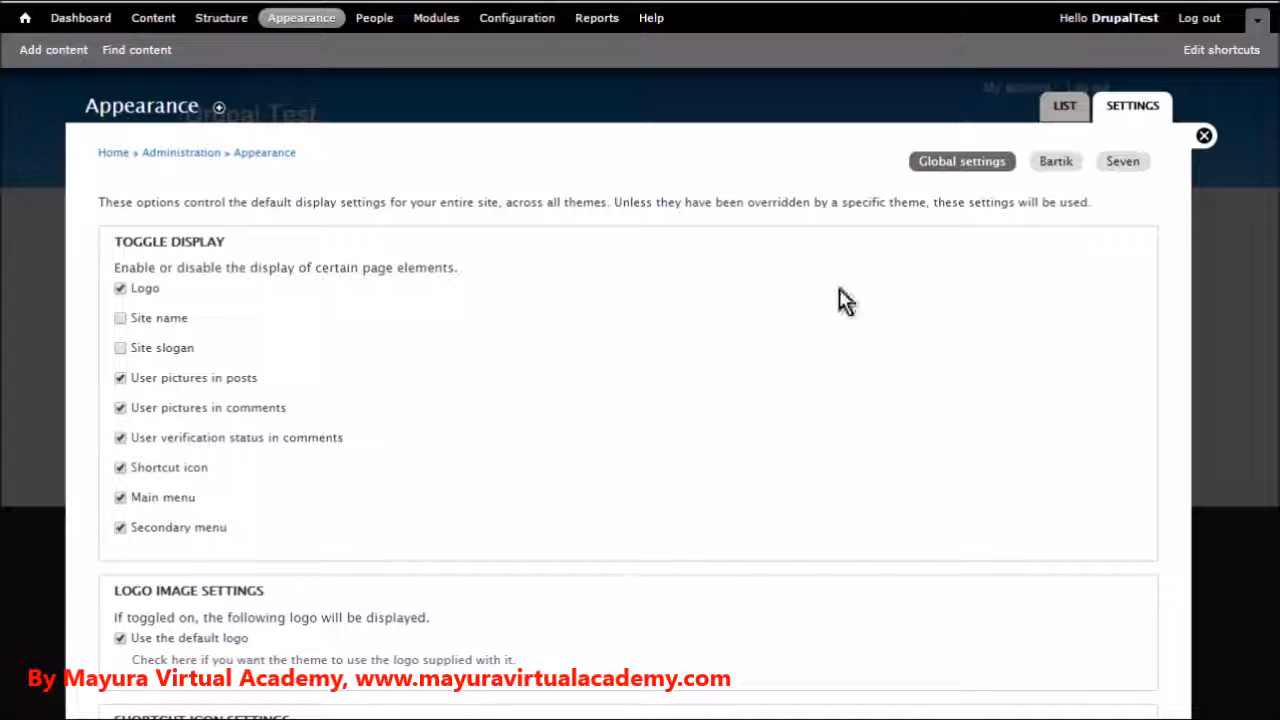
pyautogui.scroll(-3, 450, 518)
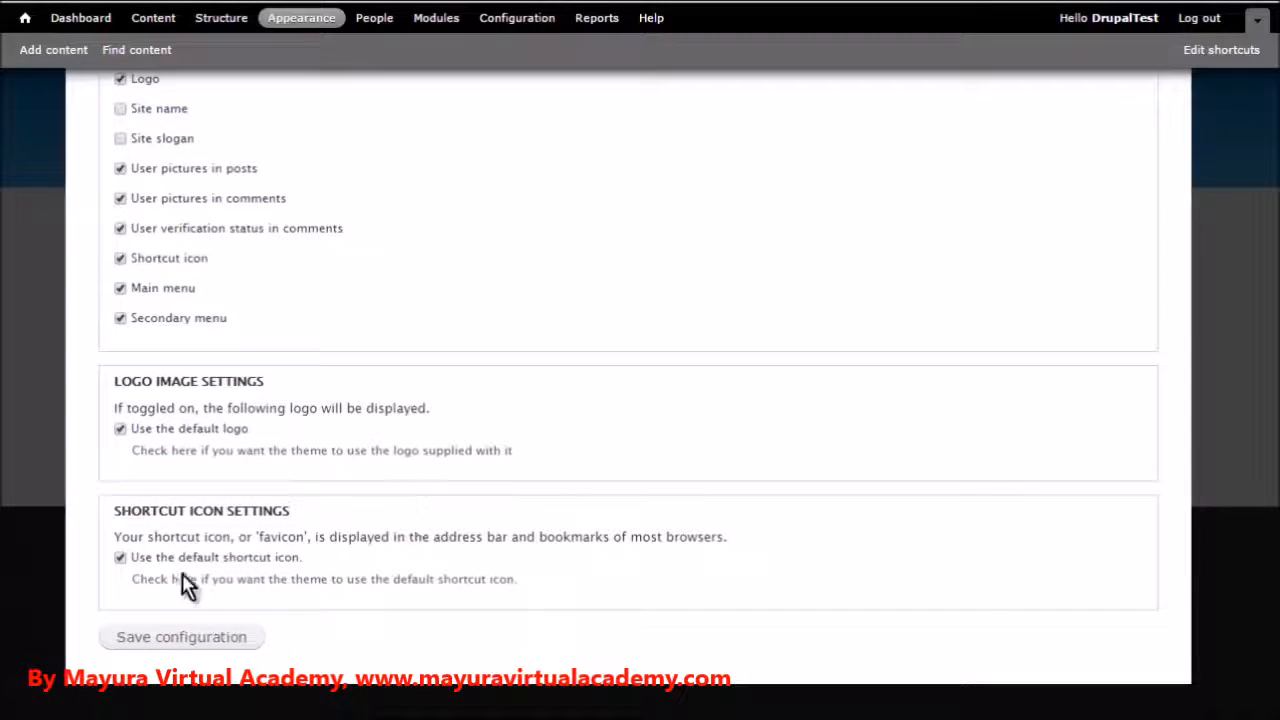
pyautogui.click(140, 639)
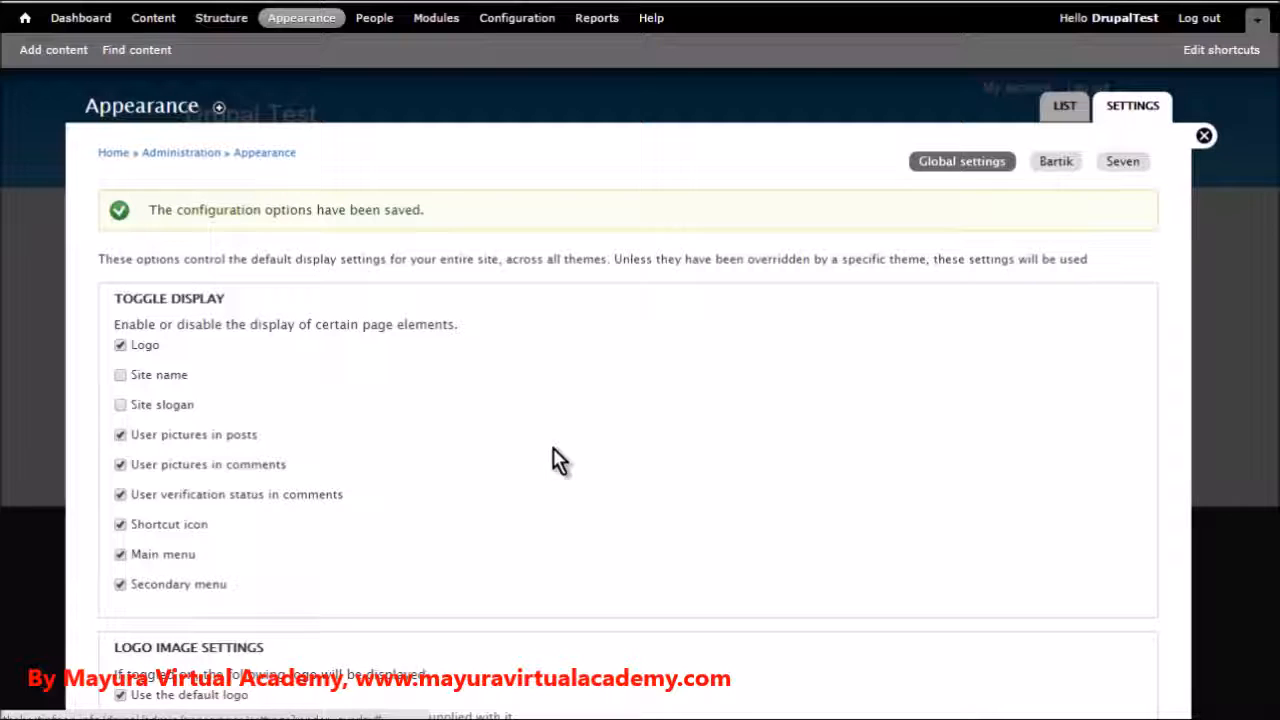
# Replace the default logo in the global theme settings by uploading logo.png from the Downloads folder, and save the configuration
pyautogui.scroll(-3, 631, 423)
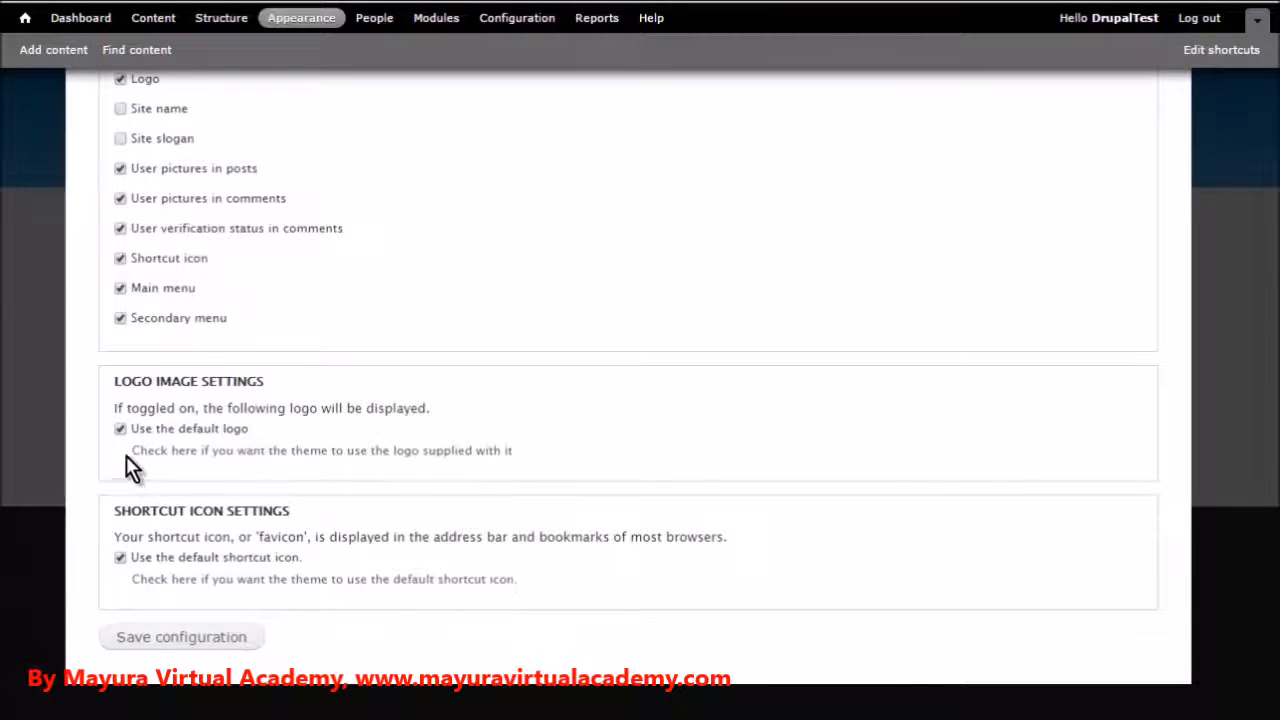
pyautogui.click(120, 429)
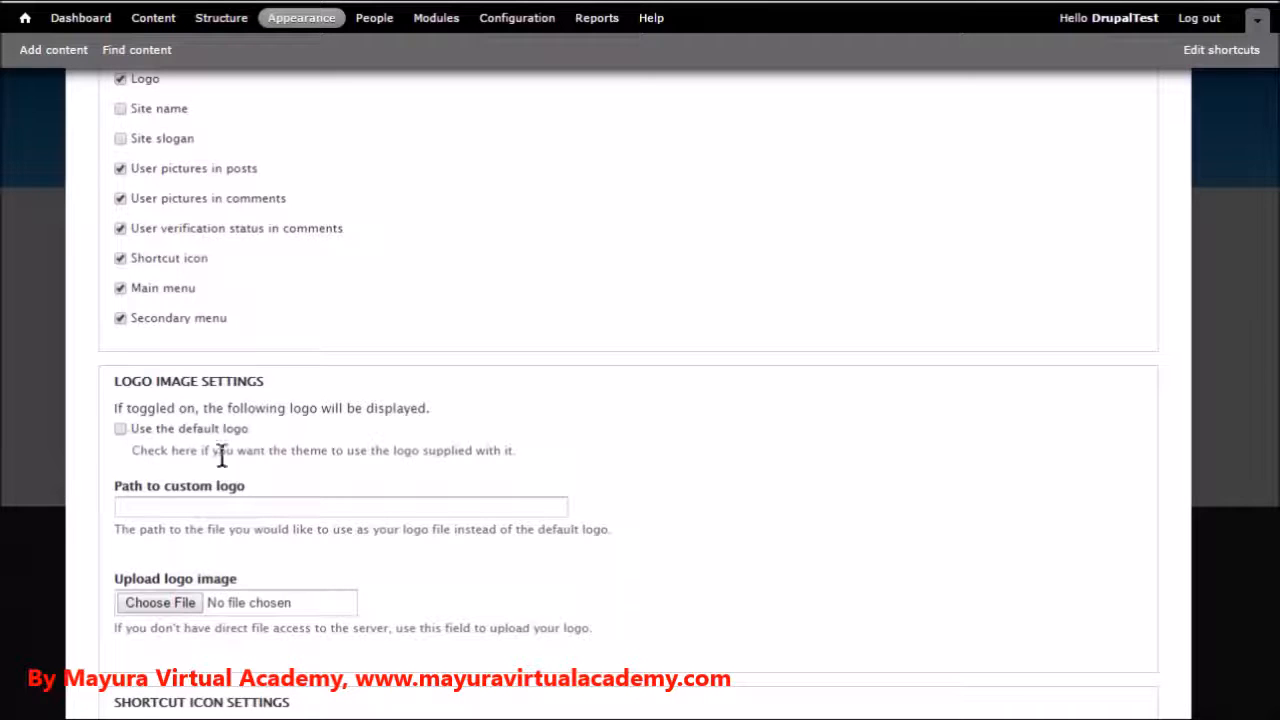
pyautogui.click(164, 602)
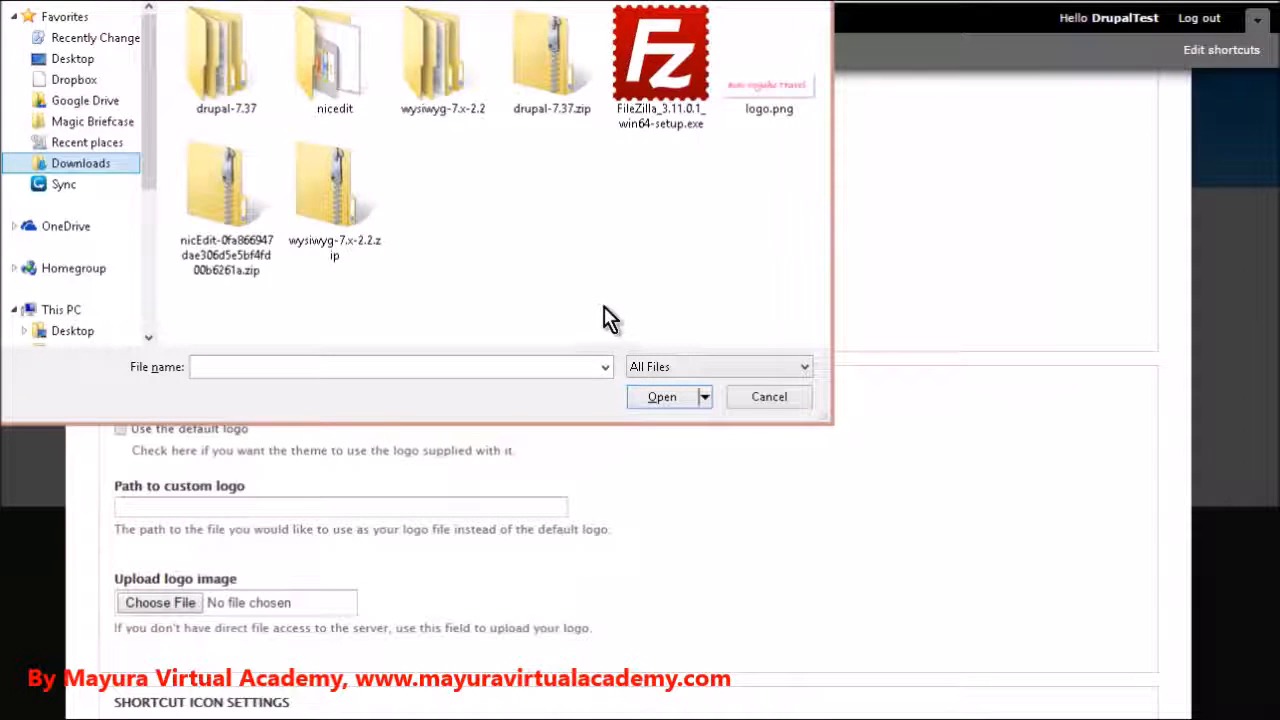
pyautogui.click(772, 83)
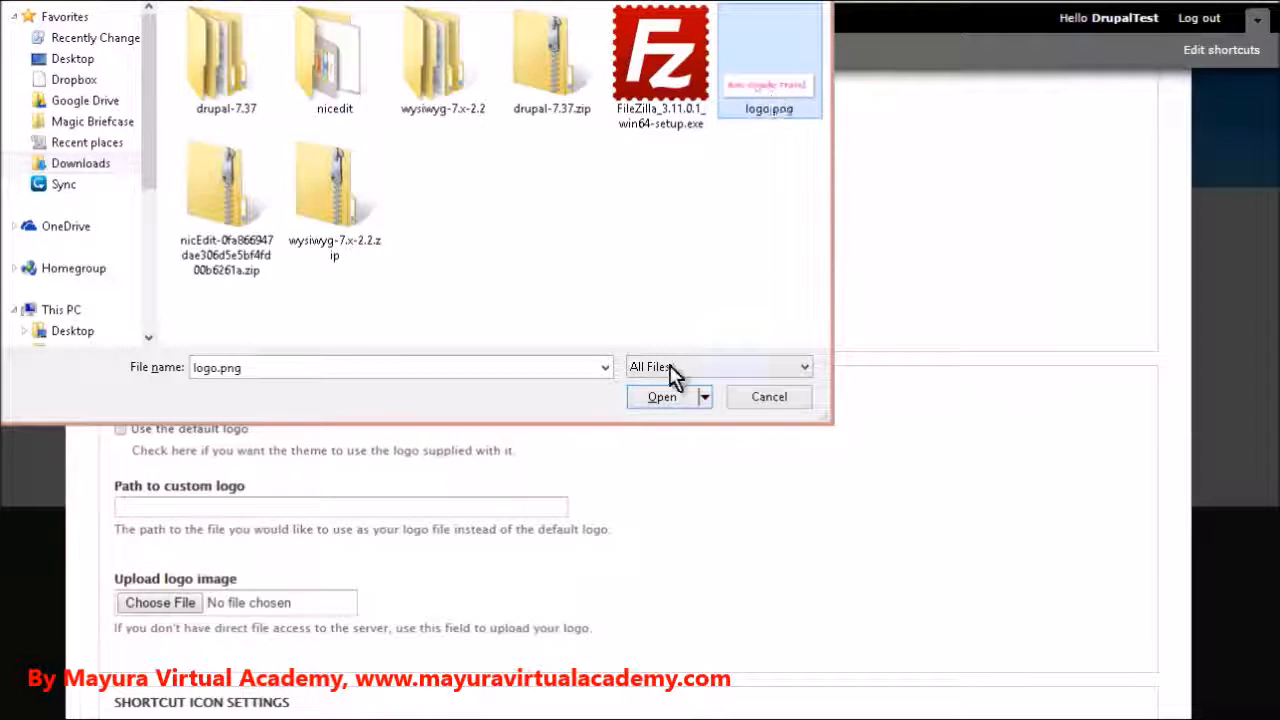
pyautogui.click(670, 404)
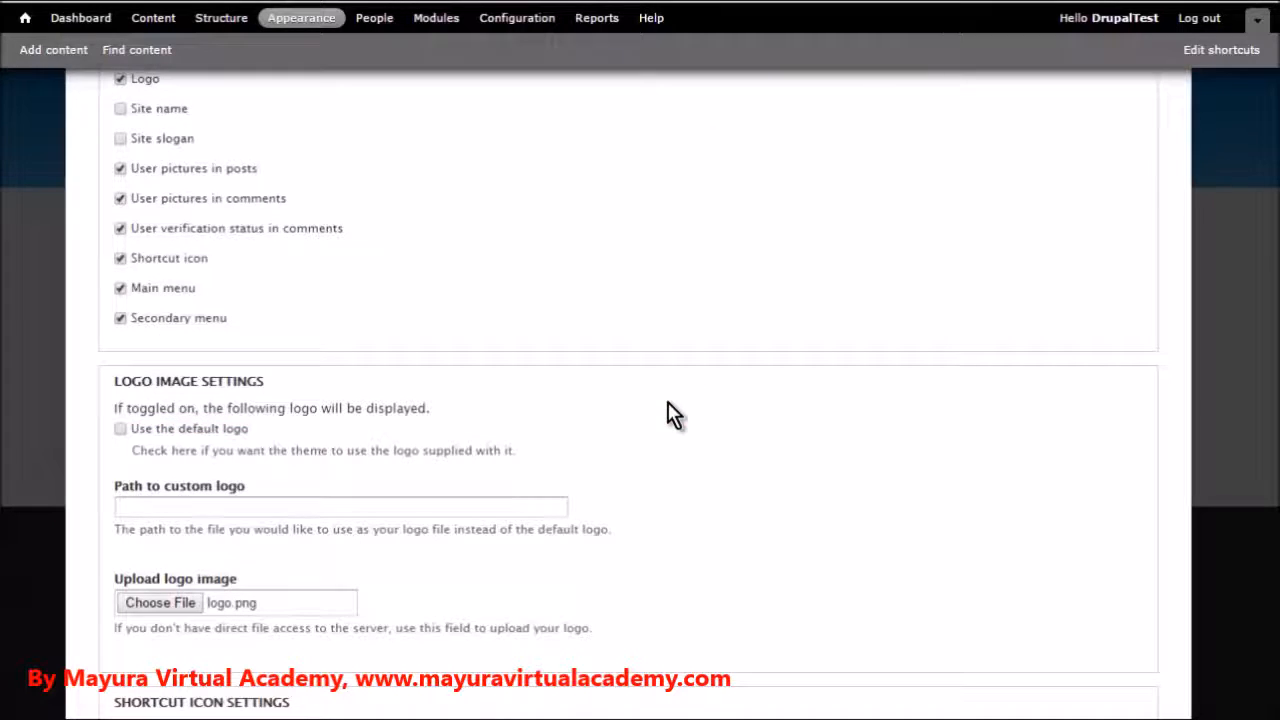
pyautogui.scroll(-1, 430, 582)
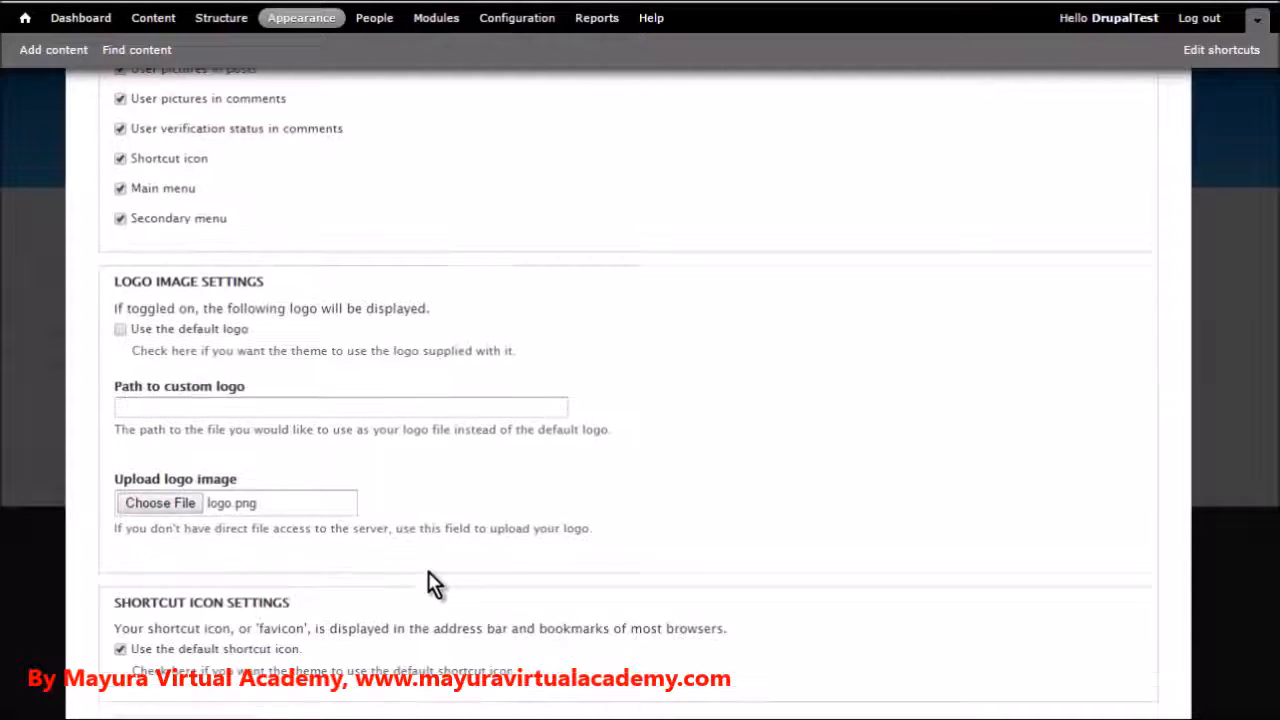
pyautogui.scroll(-1, 430, 571)
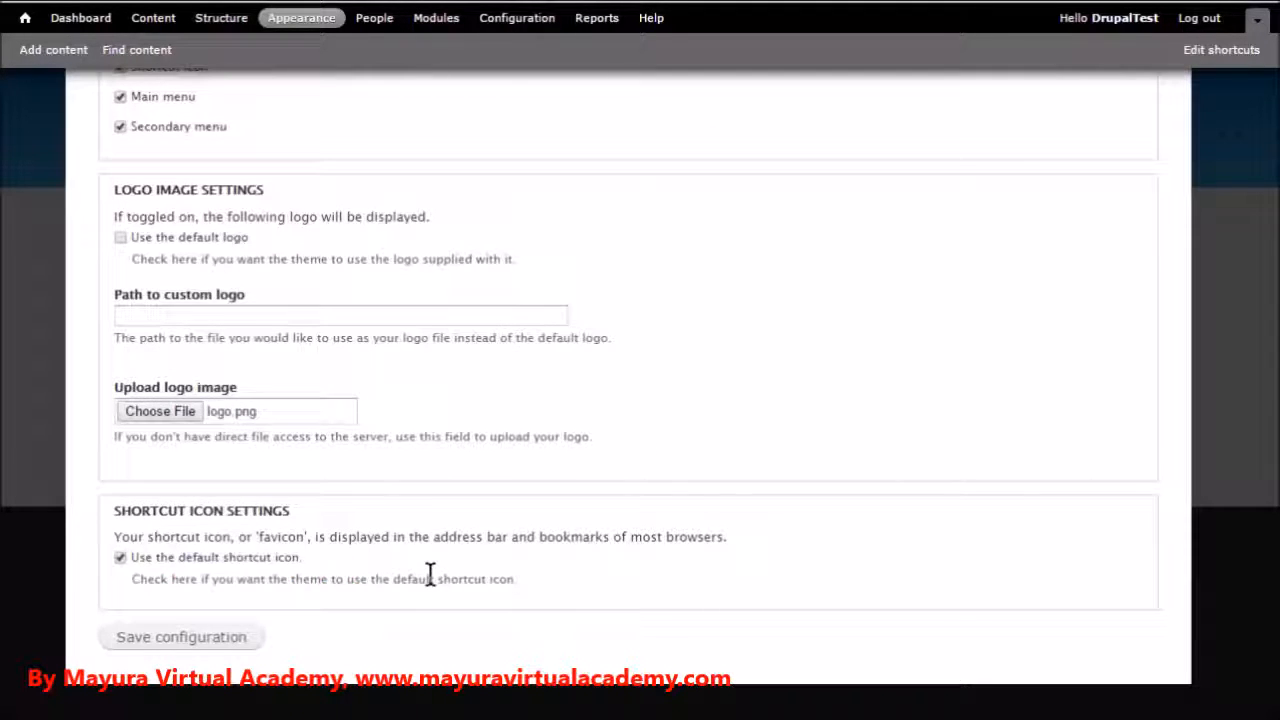
pyautogui.click(199, 645)
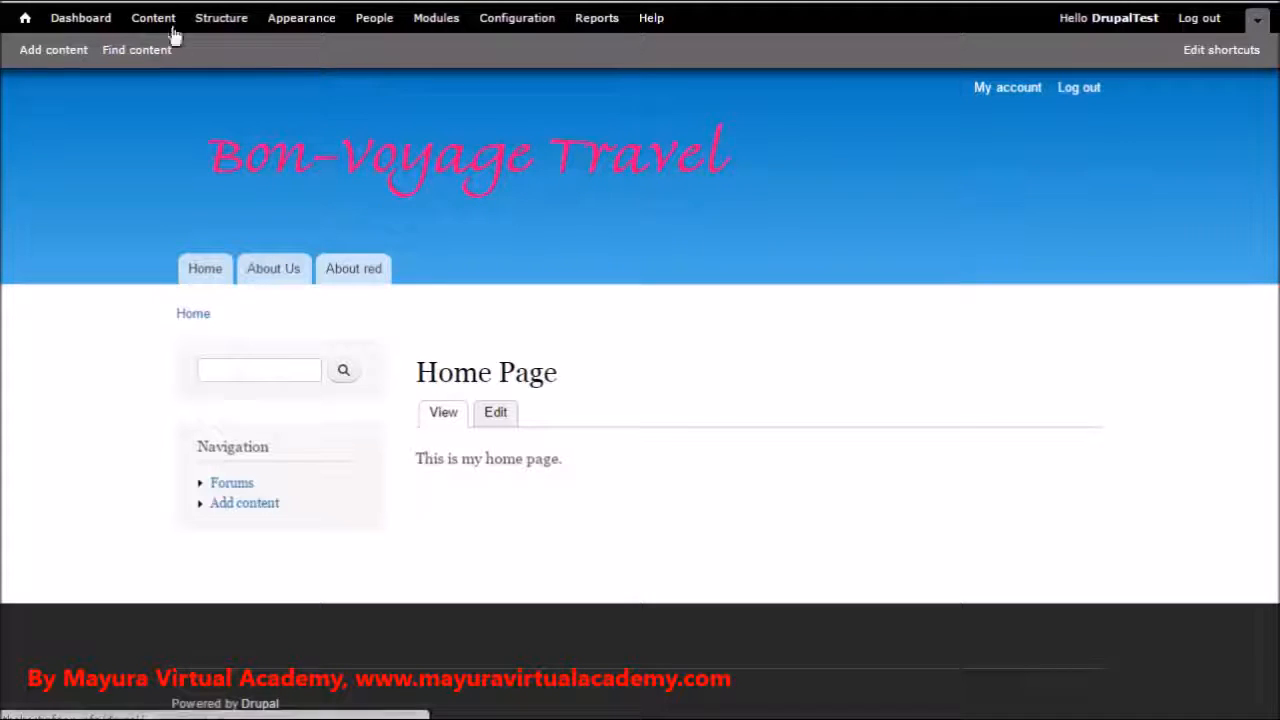
# Open the settings of the default Bartik theme from the site's appearance page
pyautogui.click(316, 26)
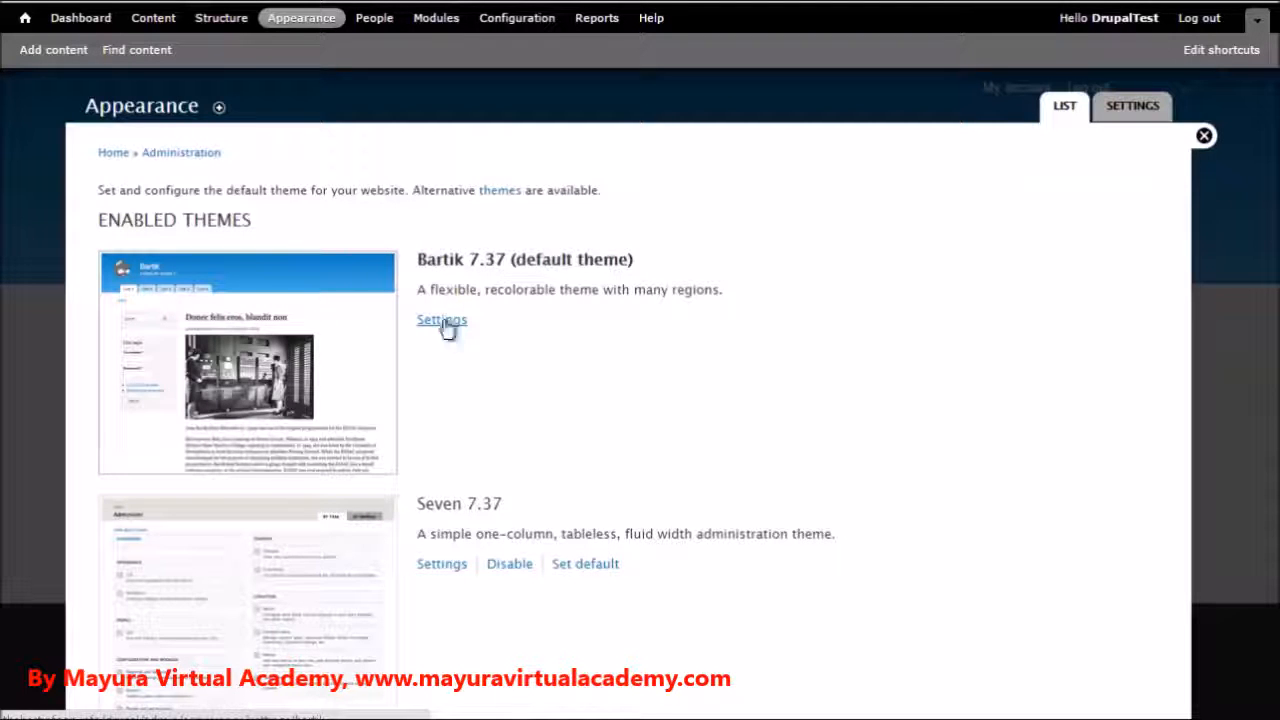
pyautogui.click(444, 320)
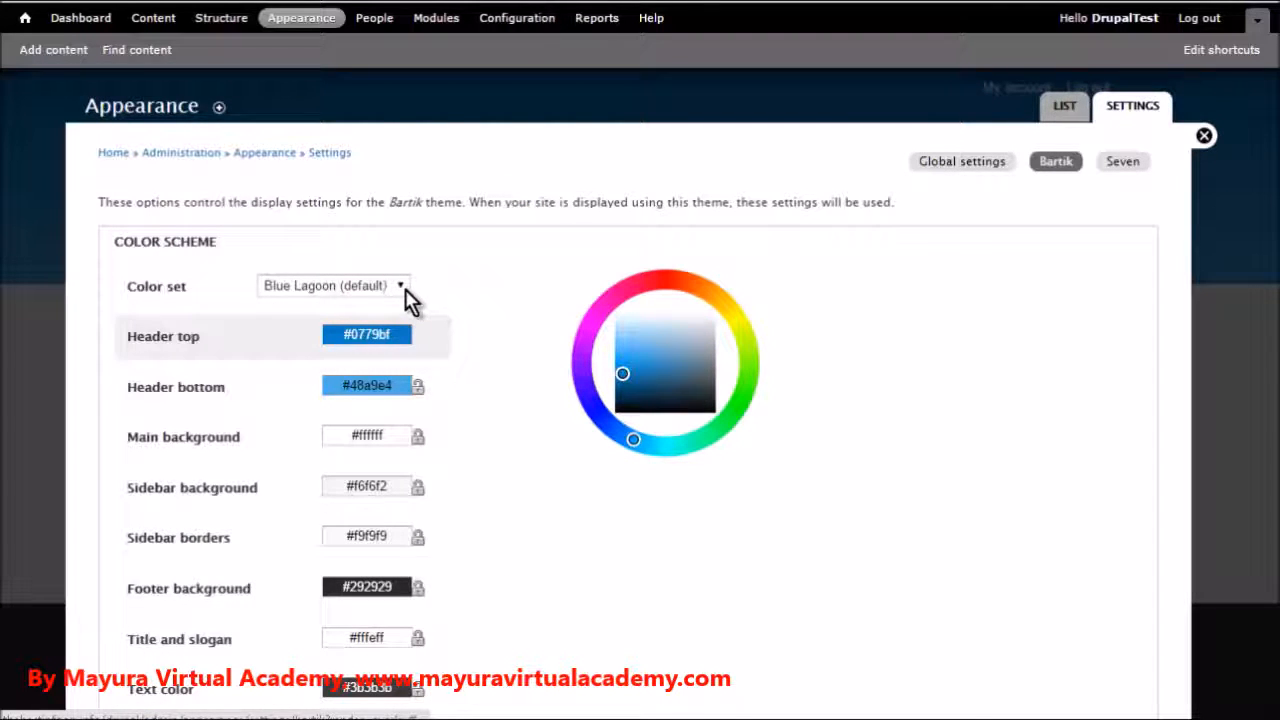
# Try the Firehouse and Ice color sets for the Bartik theme and examine the Ice preview
pyautogui.click(406, 292)
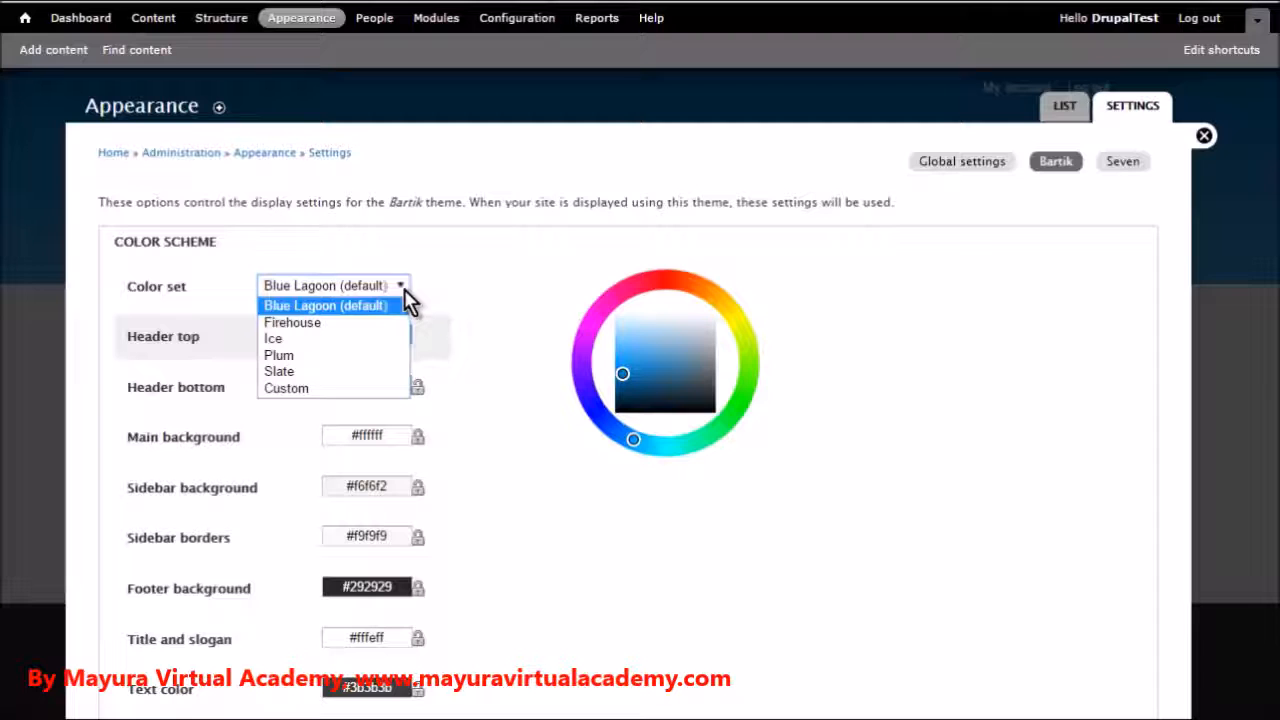
pyautogui.click(380, 323)
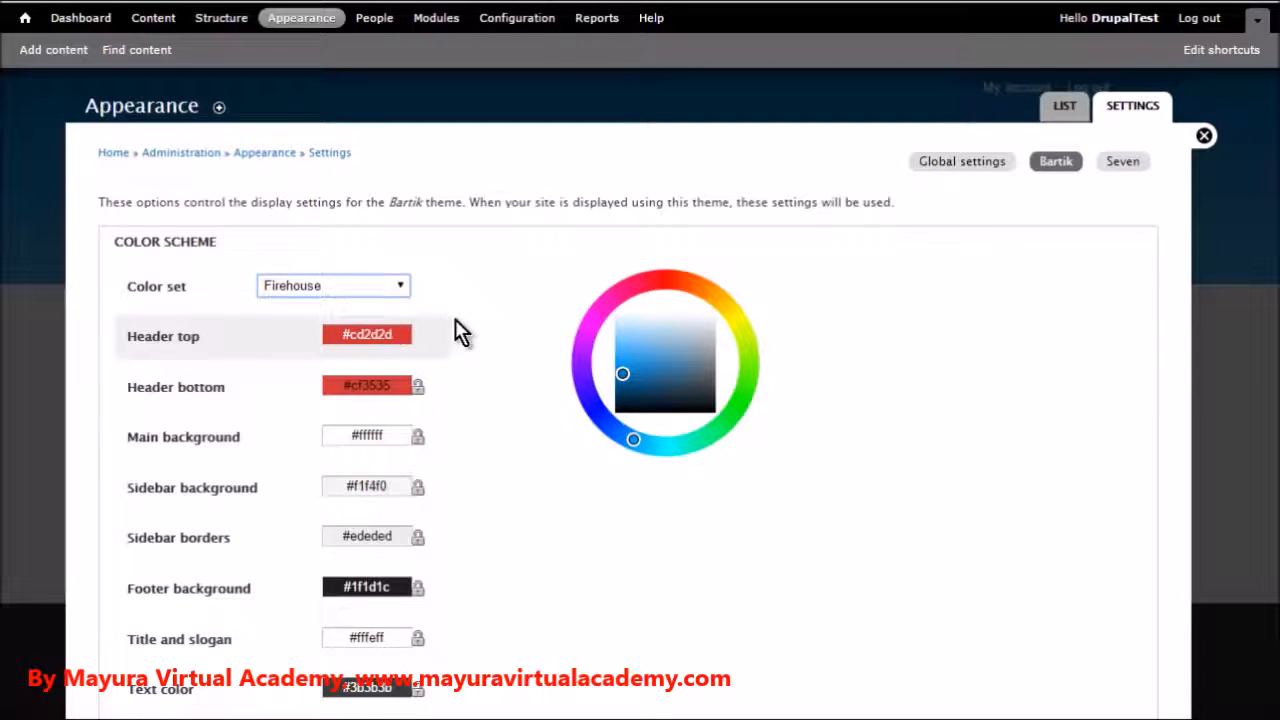
pyautogui.click(403, 290)
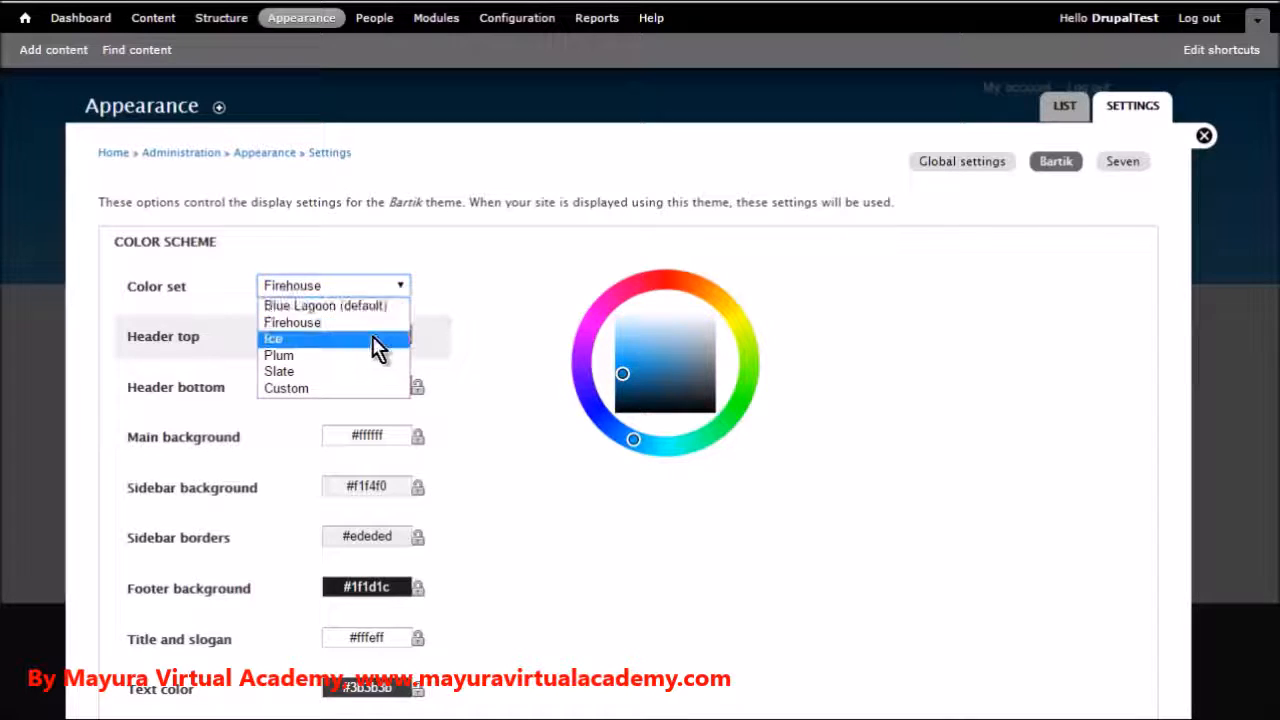
pyautogui.click(376, 340)
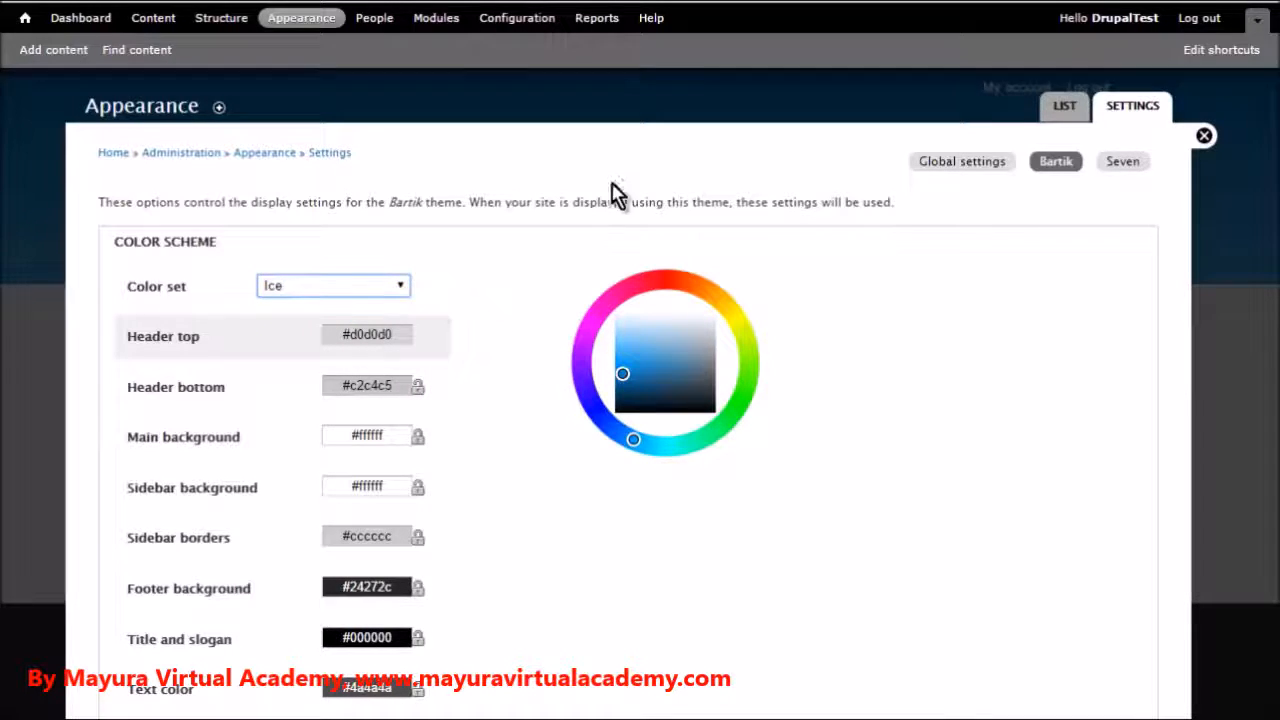
pyautogui.scroll(-1, 473, 380)
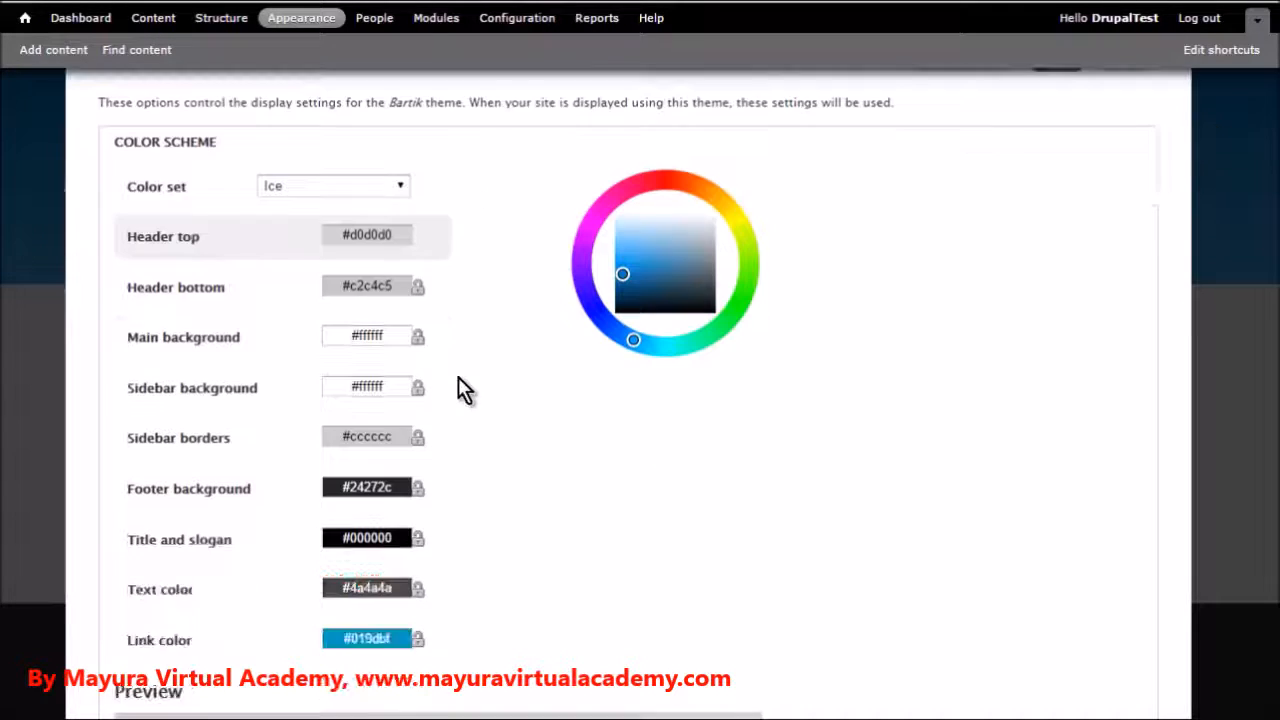
pyautogui.scroll(-2, 430, 378)
pyautogui.scroll(-2, 438, 366)
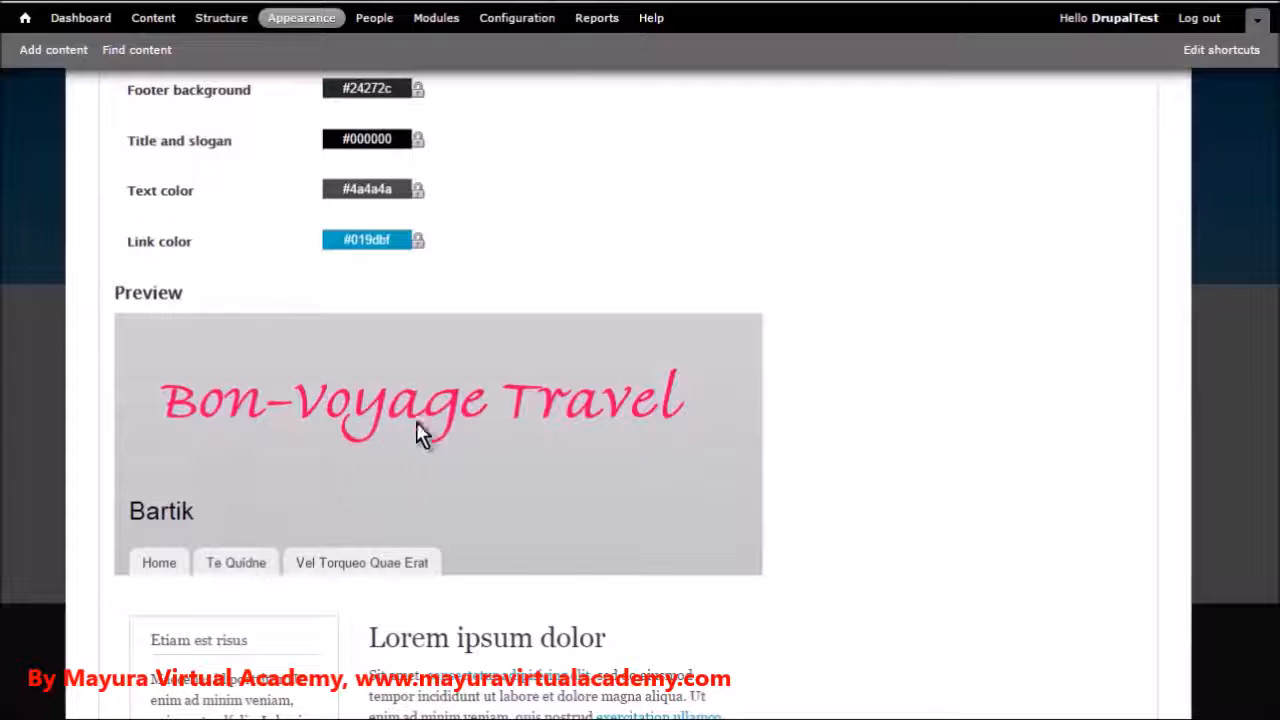
pyautogui.scroll(5, 475, 408)
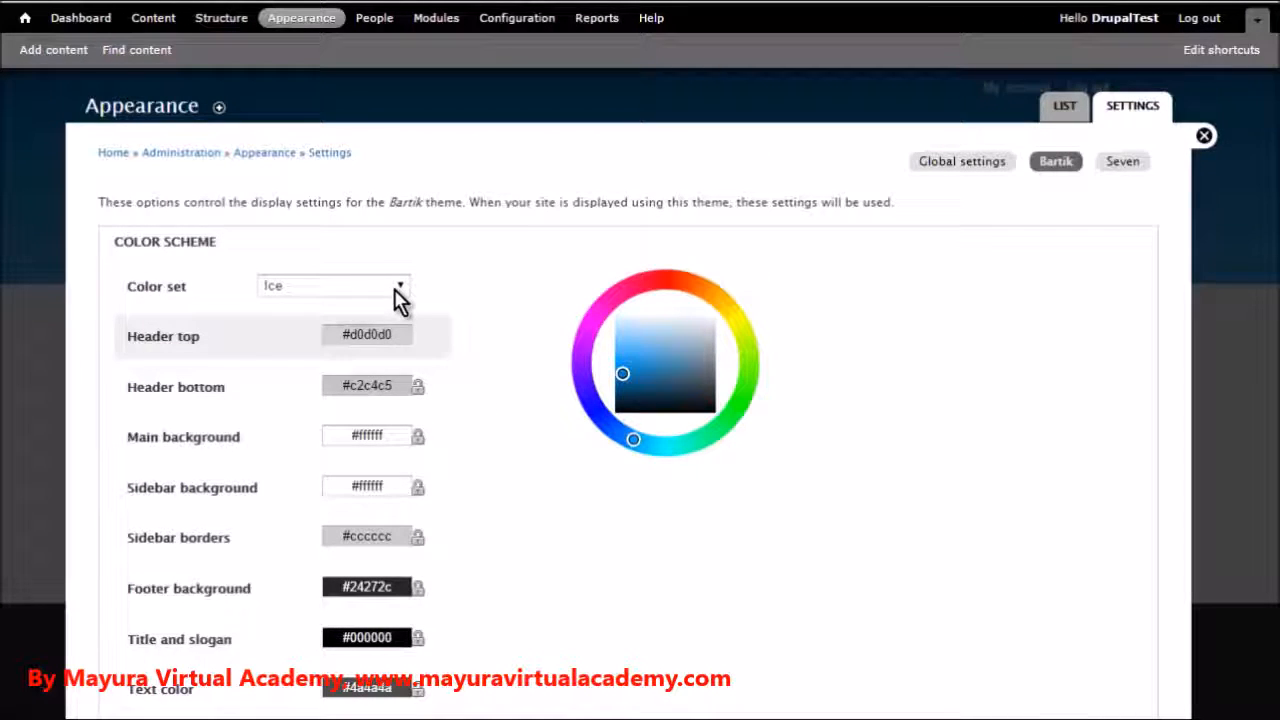
# Try the Plum color set for the Bartik theme and examine its preview
pyautogui.click(394, 289)
pyautogui.click(378, 357)
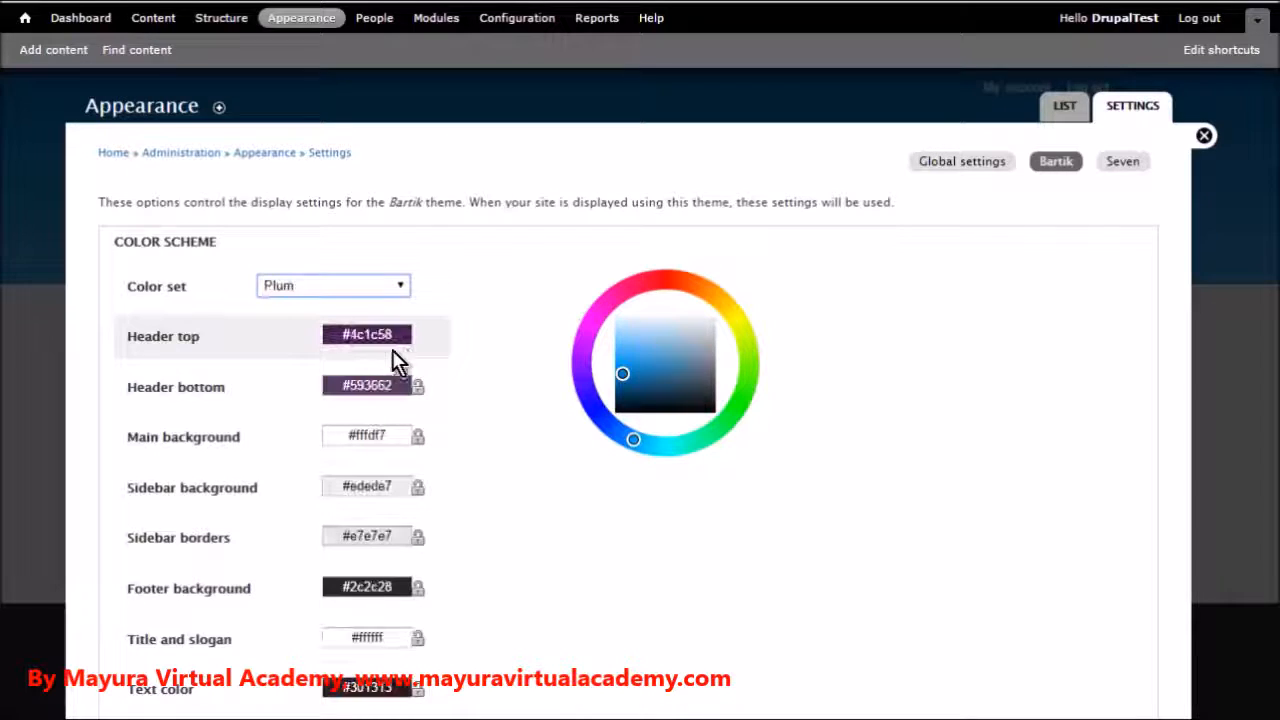
pyautogui.scroll(-2, 520, 350)
pyautogui.scroll(-4, 522, 349)
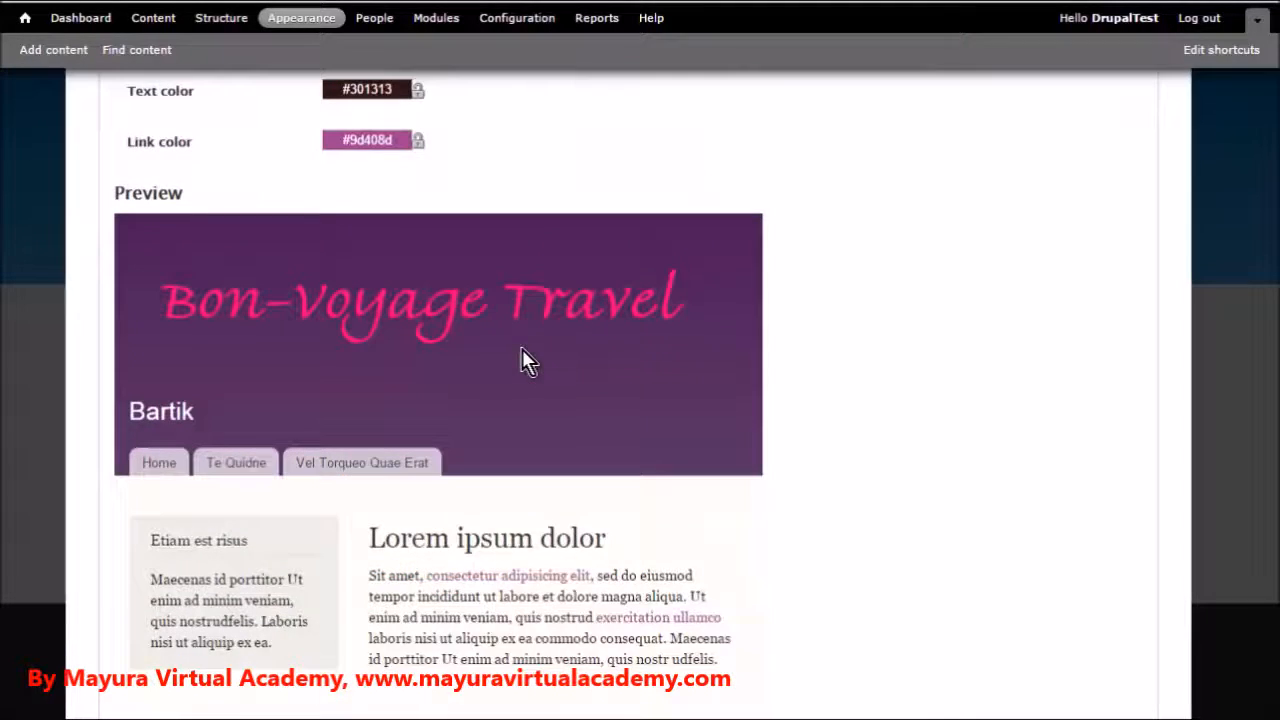
pyautogui.scroll(6, 523, 357)
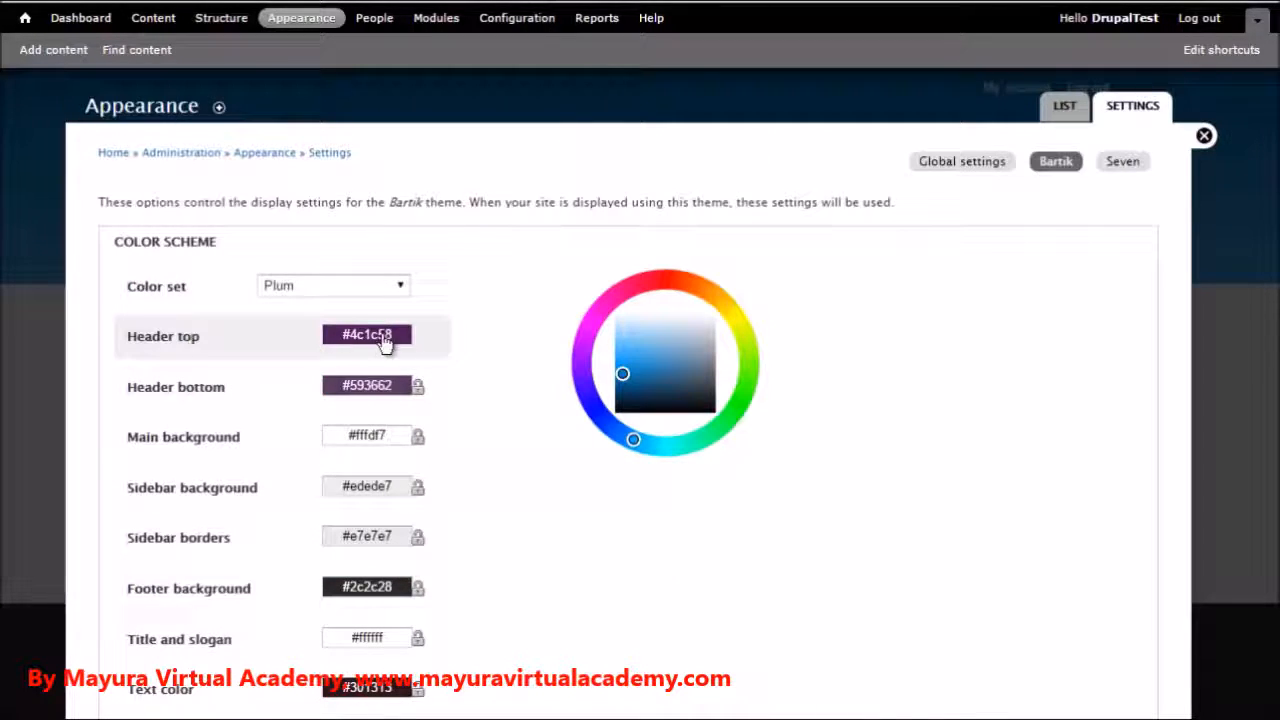
# Try the Slate color set with its preview, and switch the Bartik color set to Custom
pyautogui.click(403, 288)
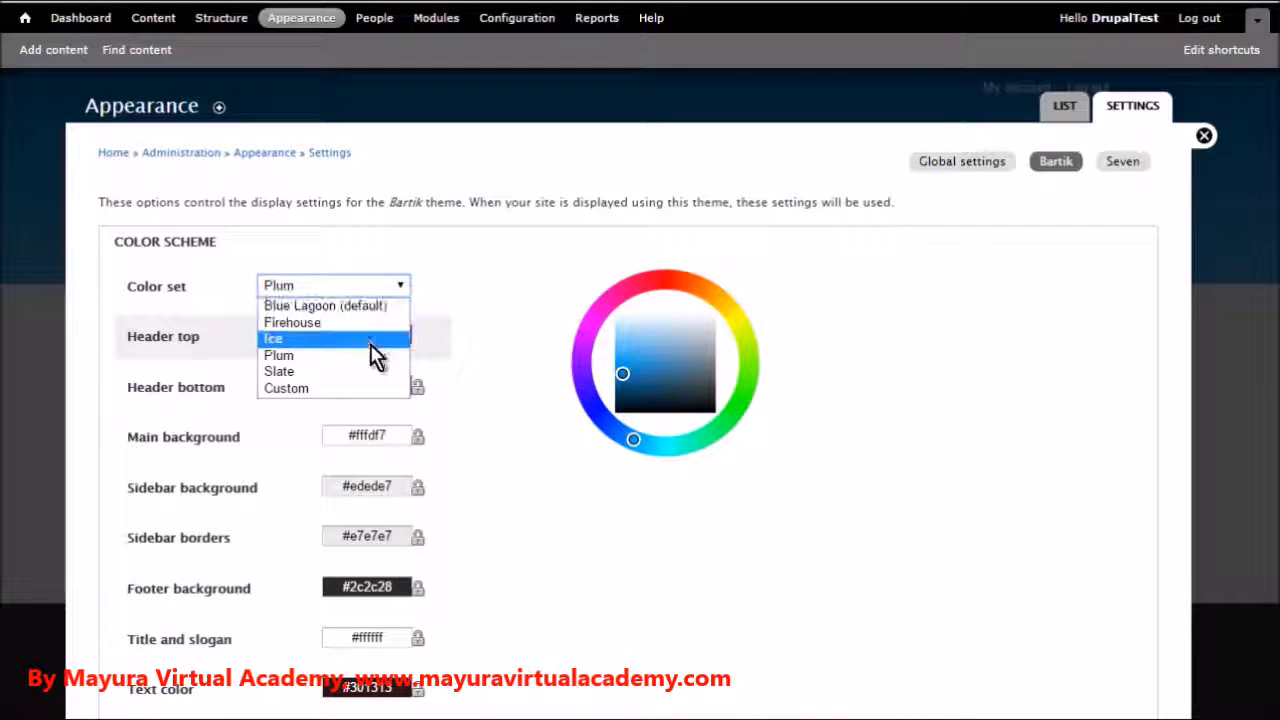
pyautogui.click(378, 372)
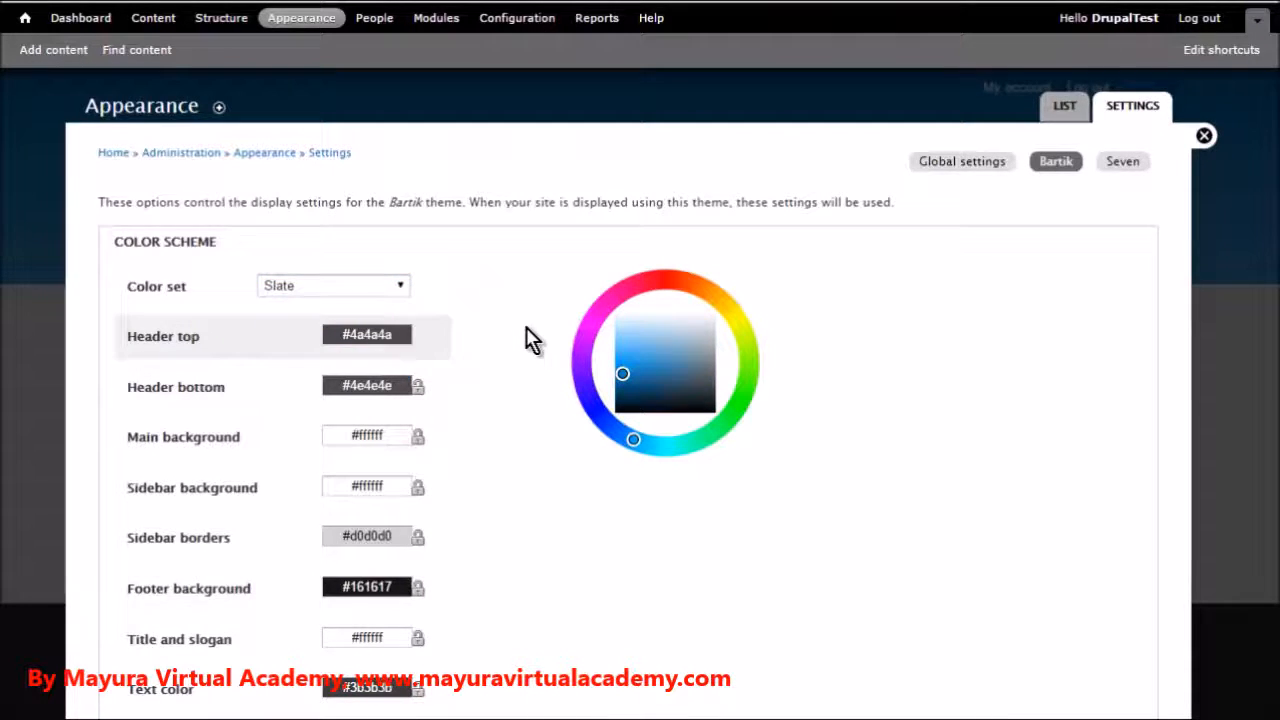
pyautogui.scroll(-5, 526, 328)
pyautogui.scroll(5, 526, 340)
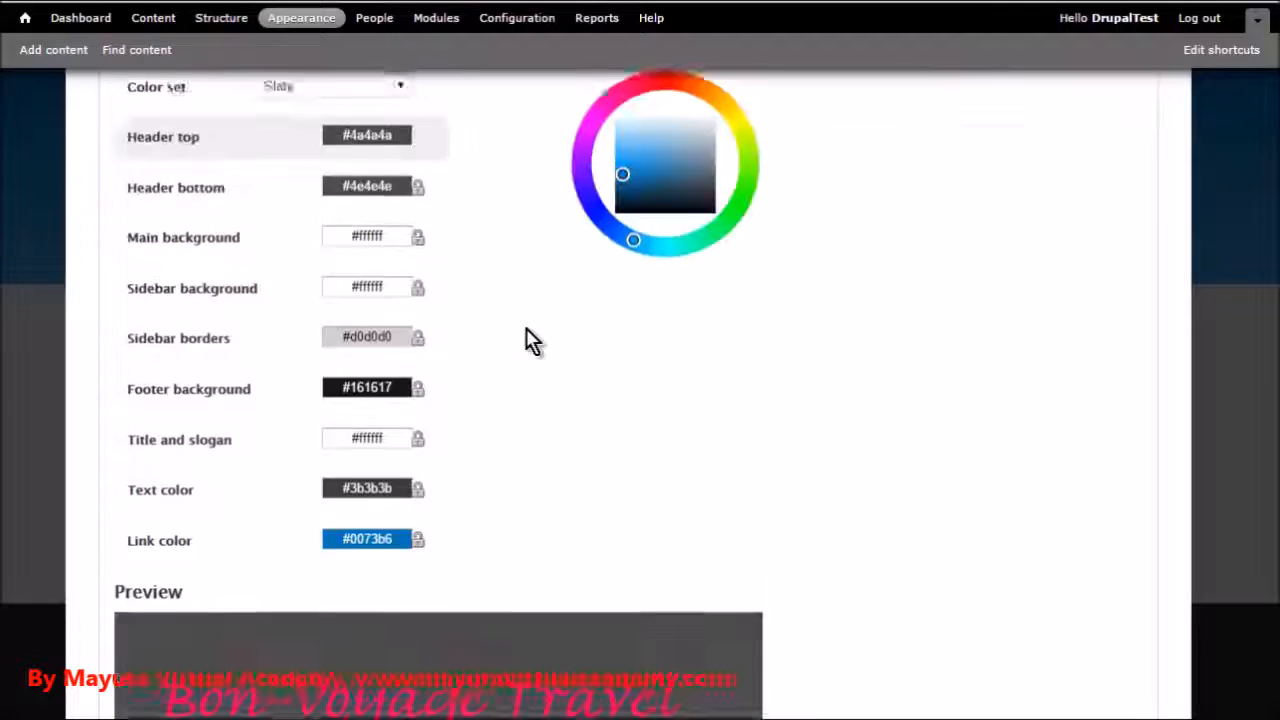
pyautogui.click(404, 285)
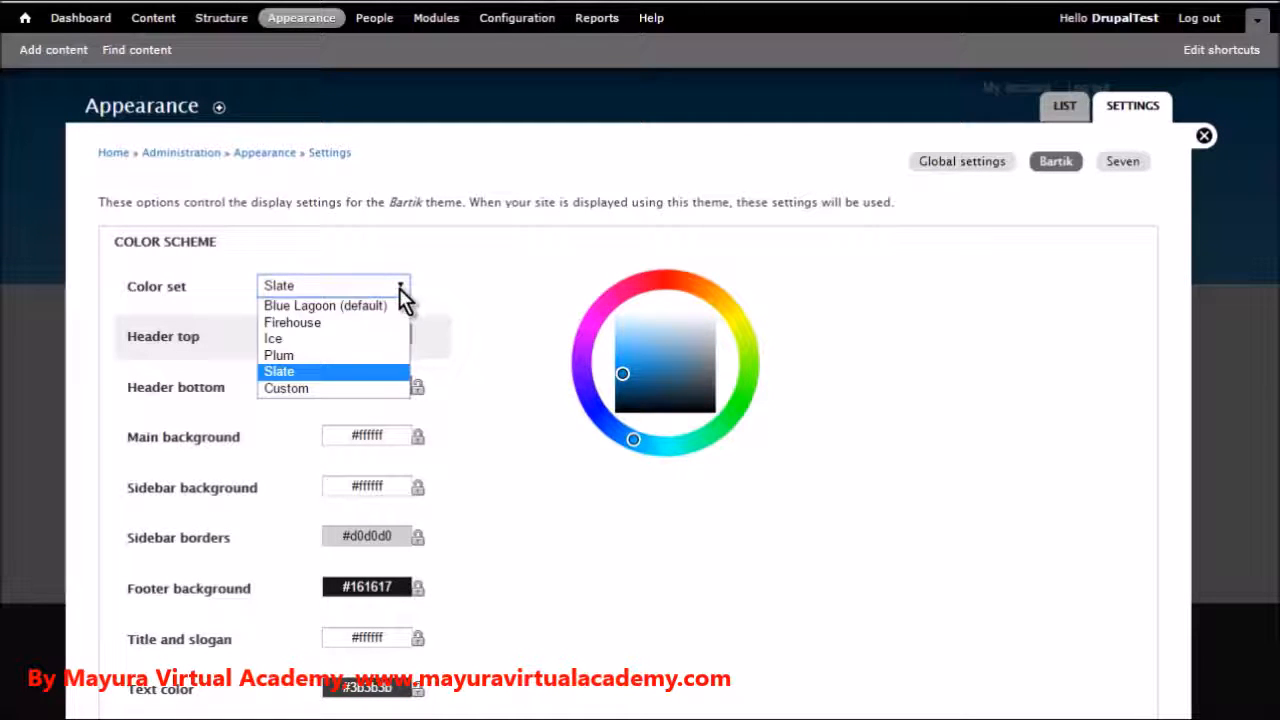
pyautogui.click(340, 393)
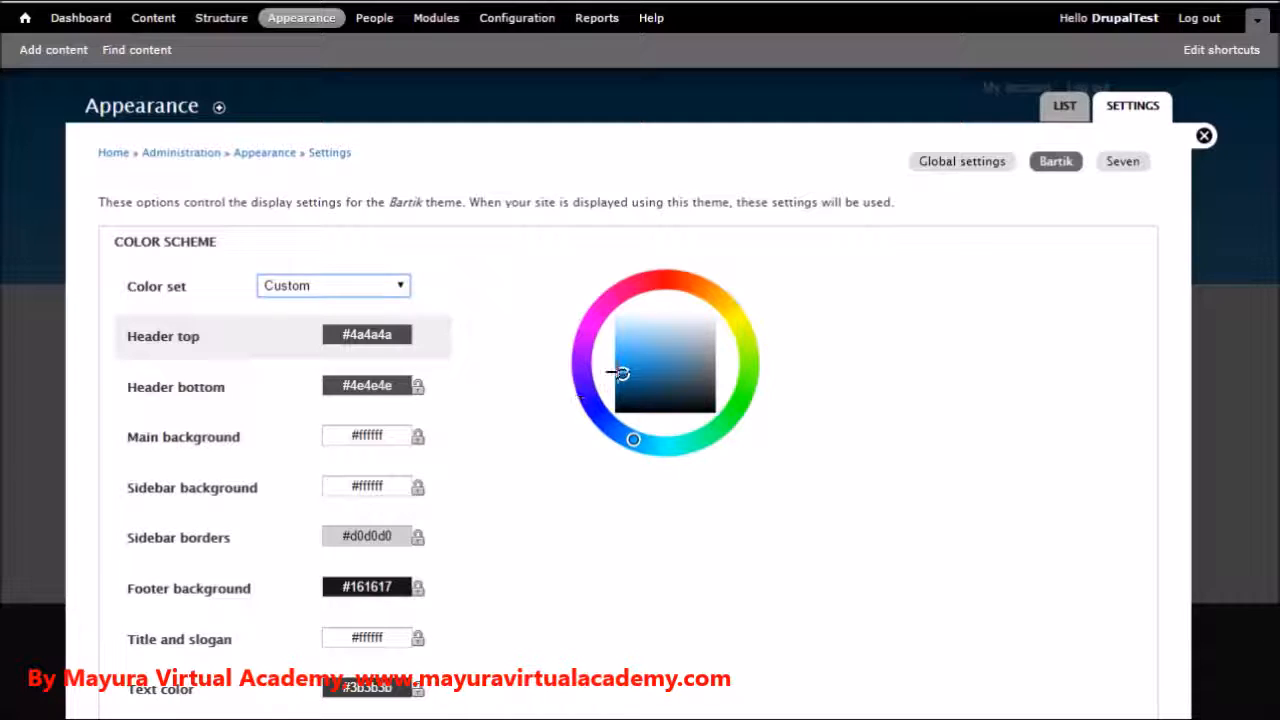
# Apply the Ice color set to the Bartik theme, check its preview and save the configuration
pyautogui.click(403, 286)
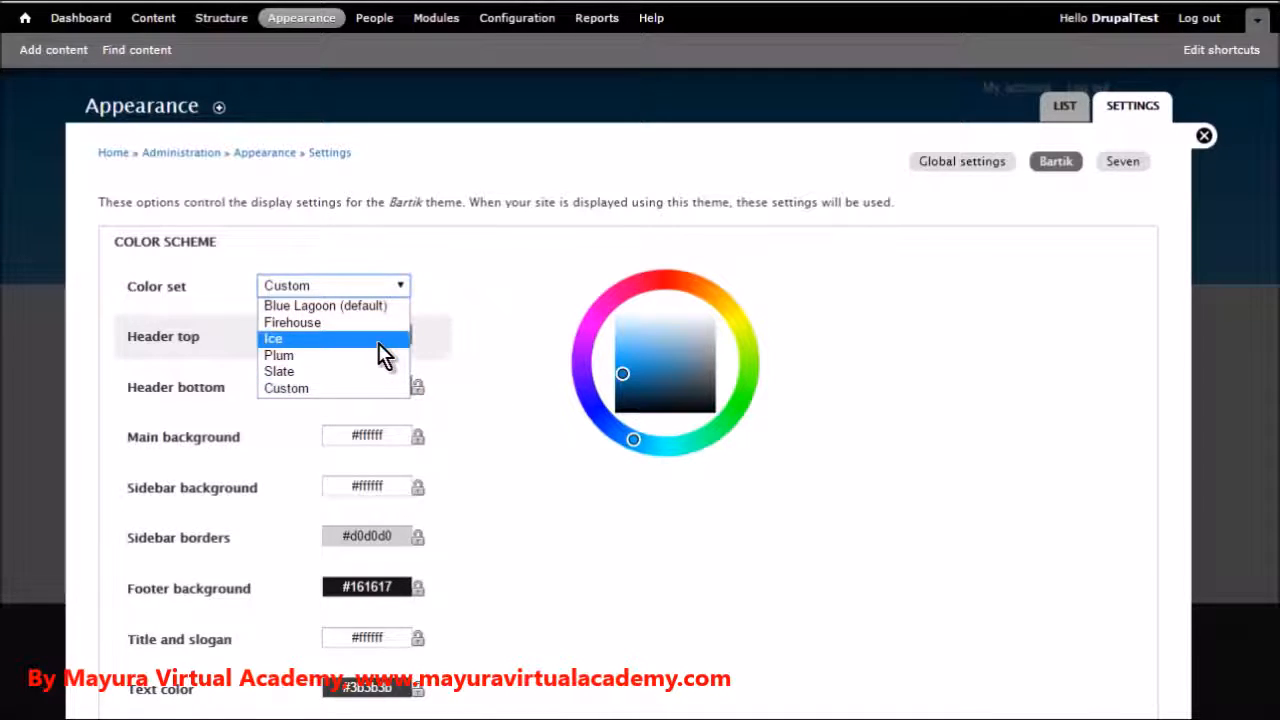
pyautogui.click(381, 340)
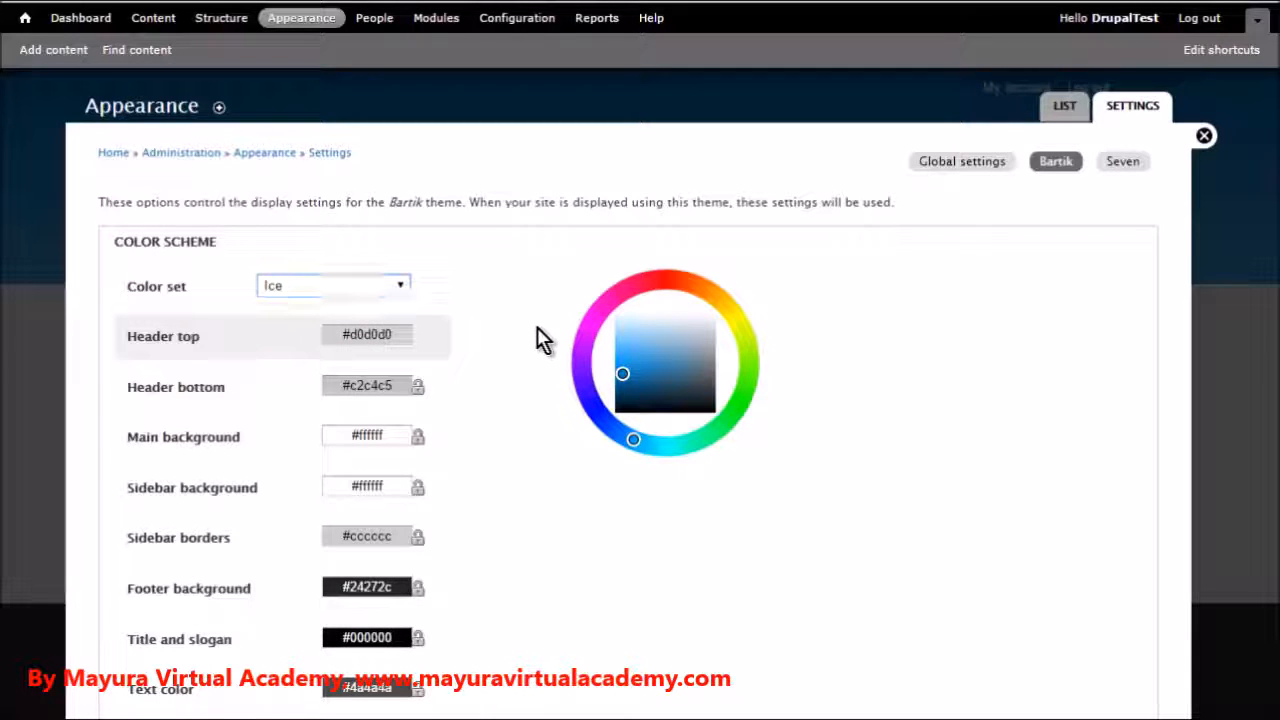
pyautogui.scroll(-5, 538, 335)
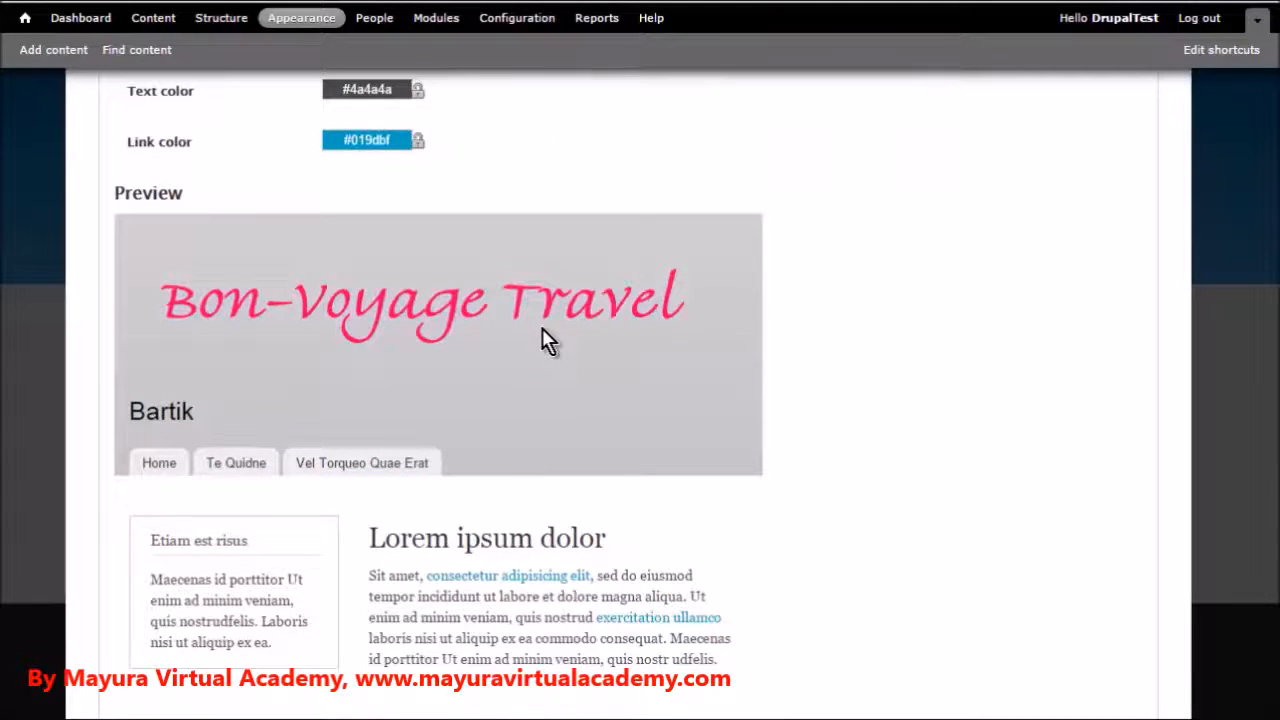
pyautogui.scroll(5, 543, 330)
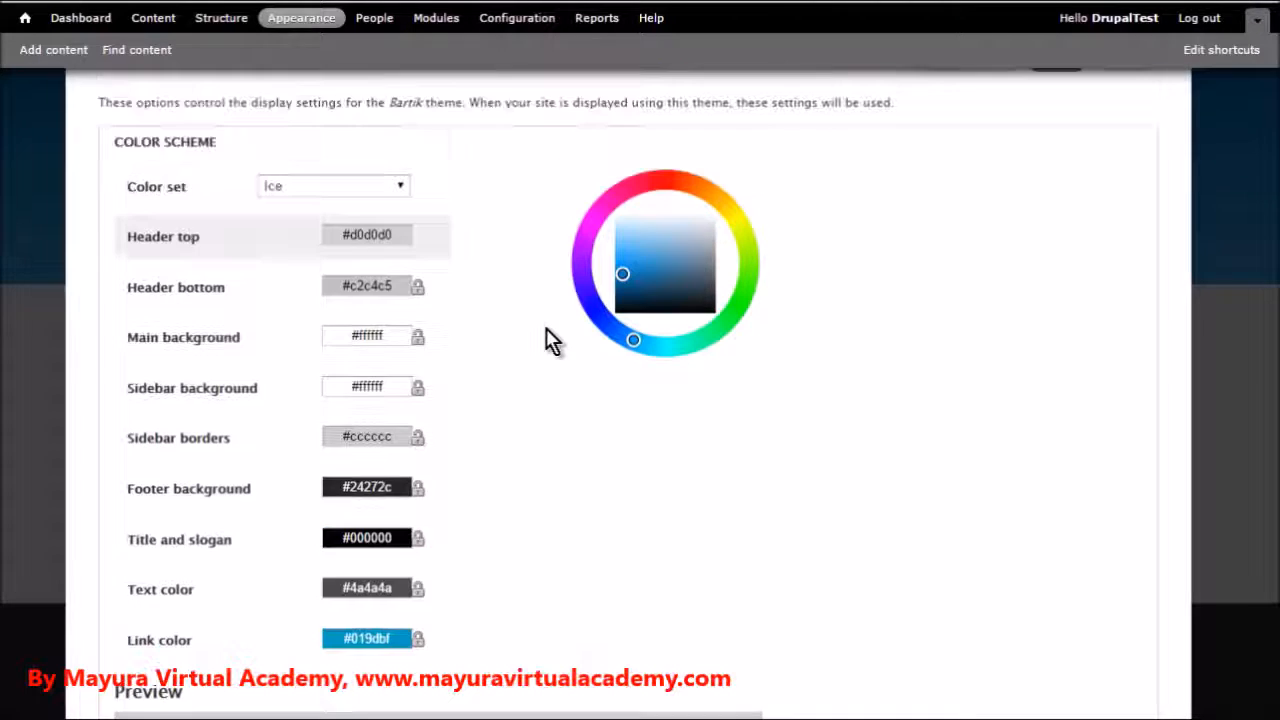
pyautogui.scroll(-5, 548, 330)
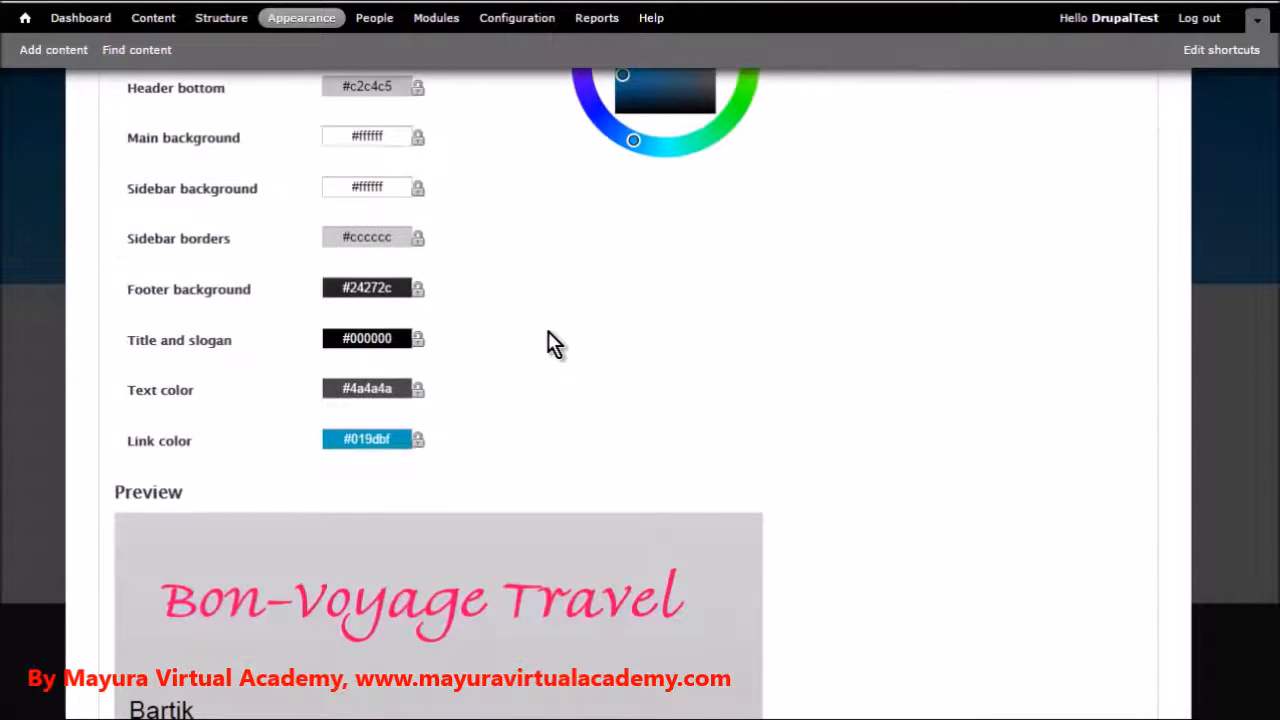
pyautogui.scroll(-5, 547, 330)
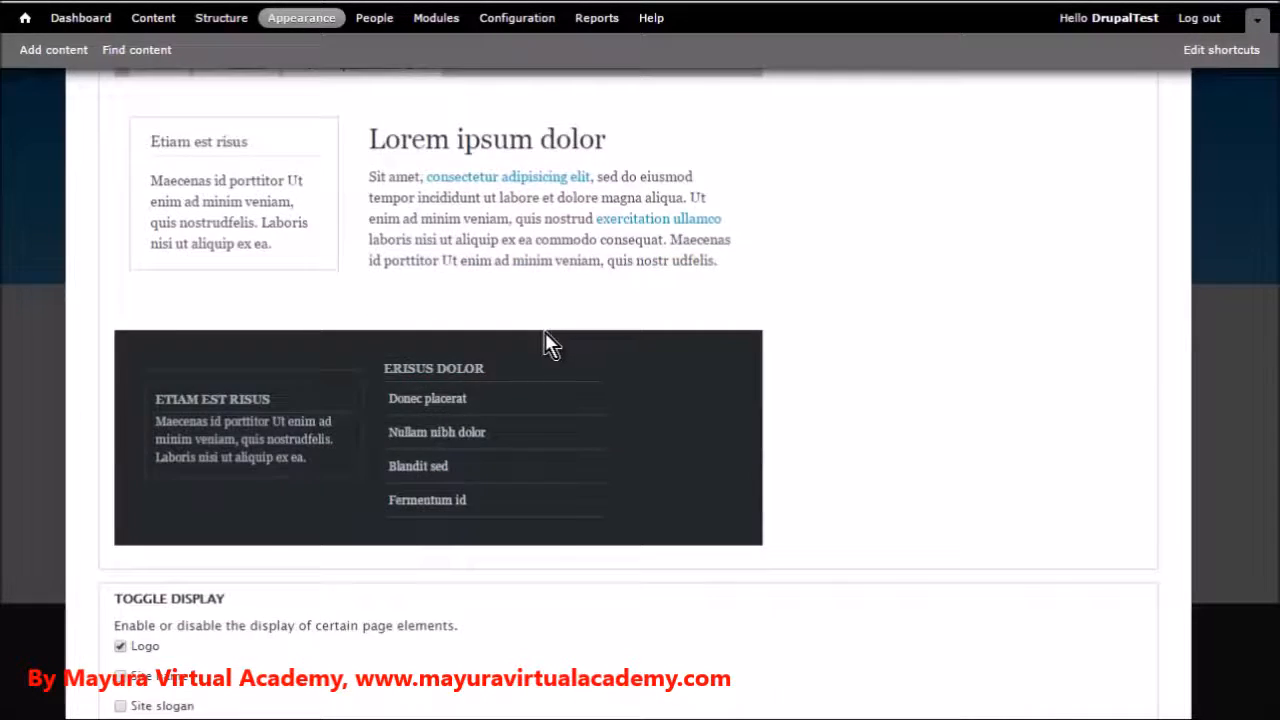
pyautogui.scroll(-4, 415, 405)
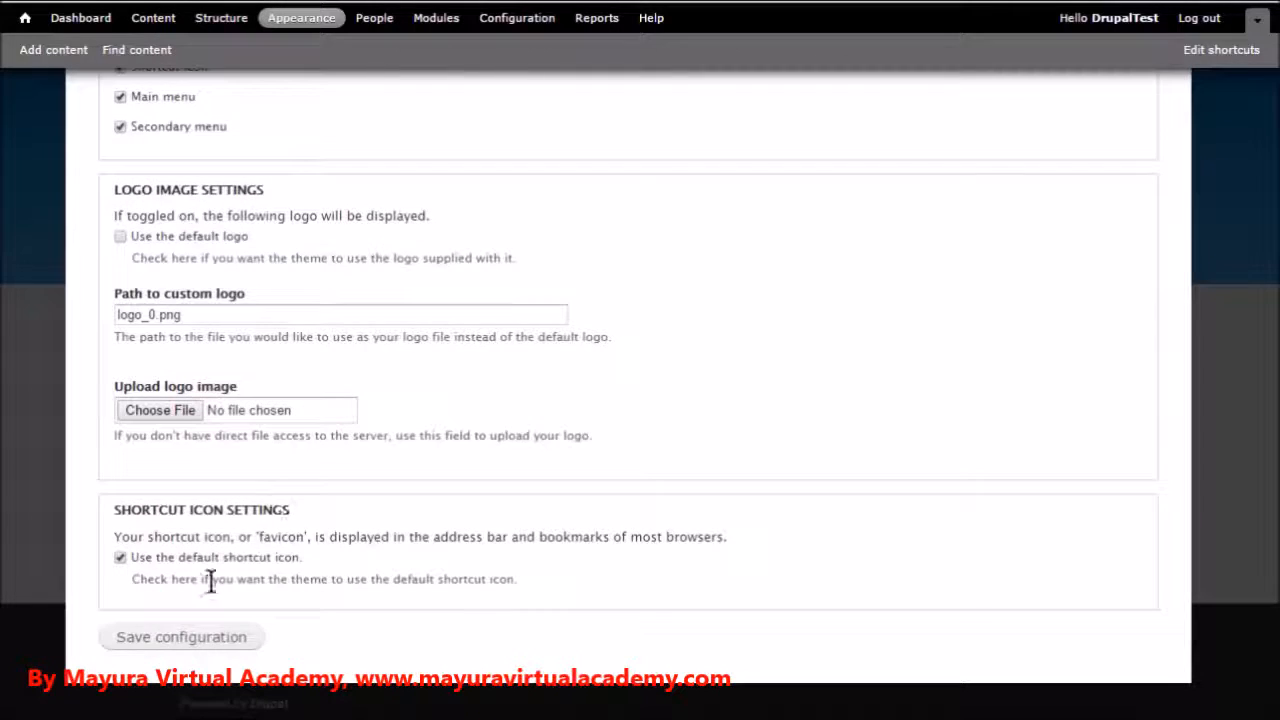
pyautogui.click(139, 640)
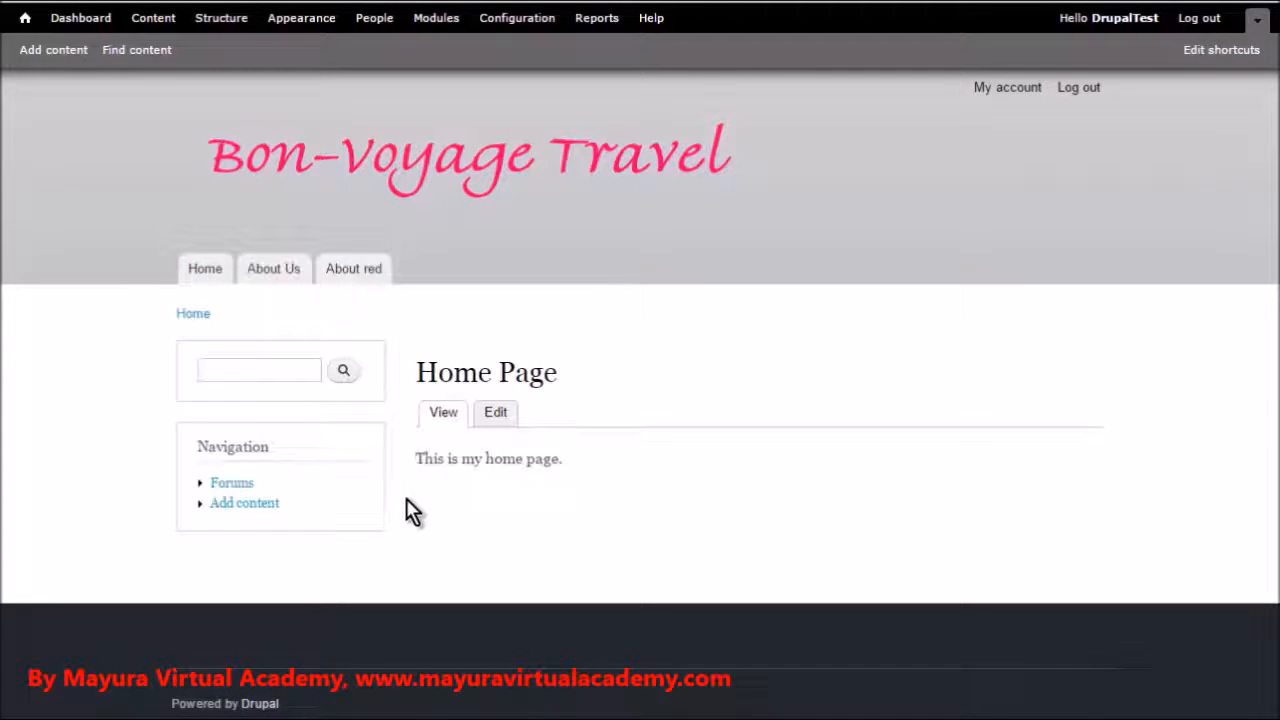
# Return to the site's appearance page and open the alternative themes download page on Drupal.org
pyautogui.click(316, 32)
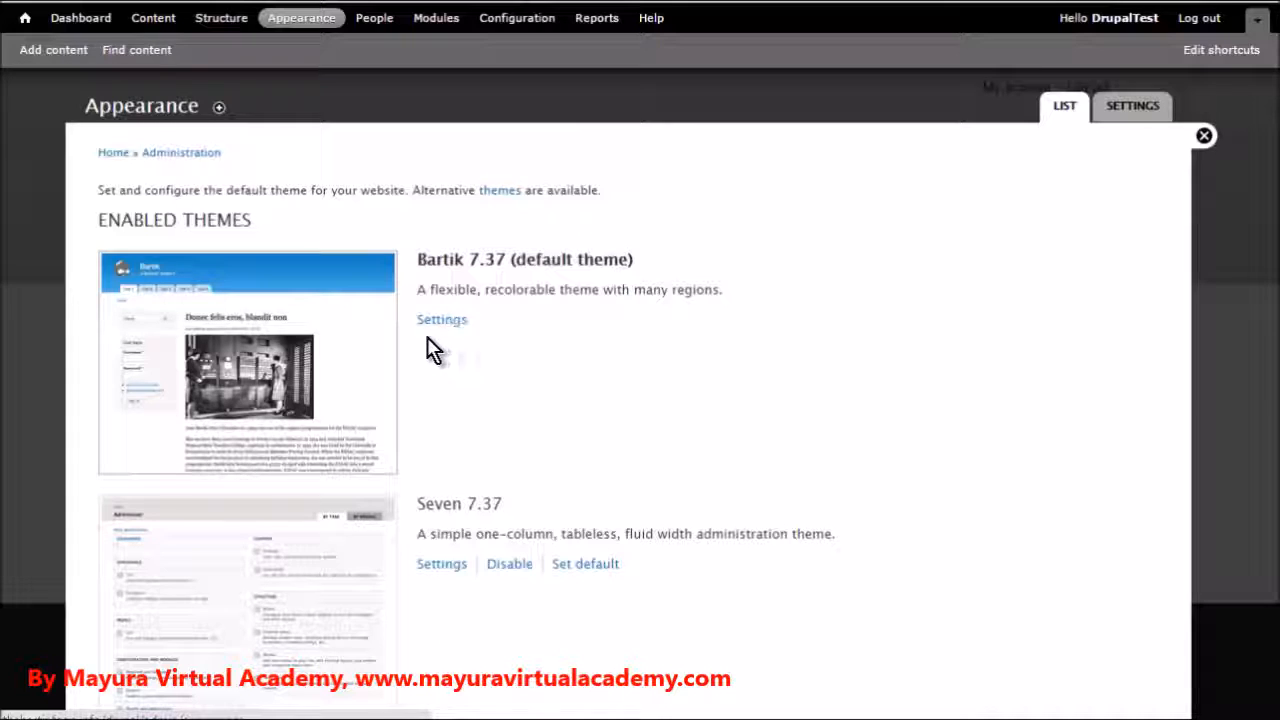
pyautogui.rightClick(494, 192)
pyautogui.click(515, 205)
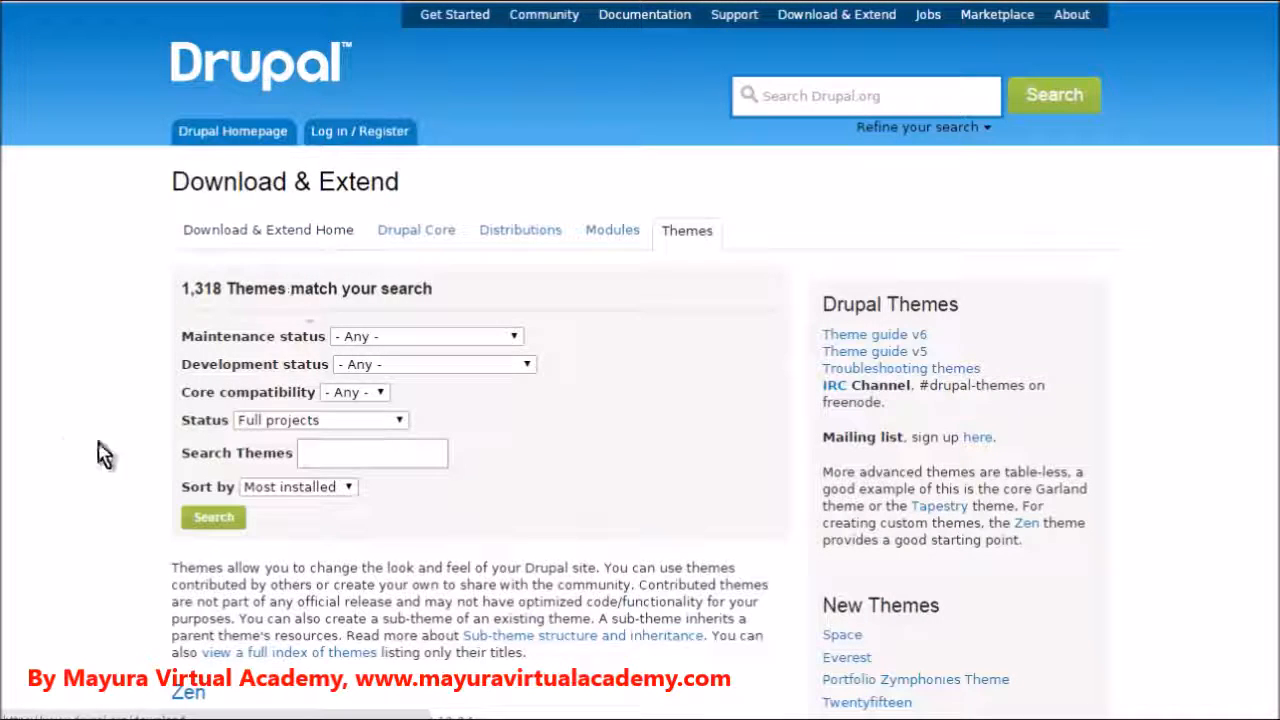
# Browse the Drupal.org themes list, examining the descriptions and available releases of the Zen and Omega themes
pyautogui.scroll(-3, 310, 357)
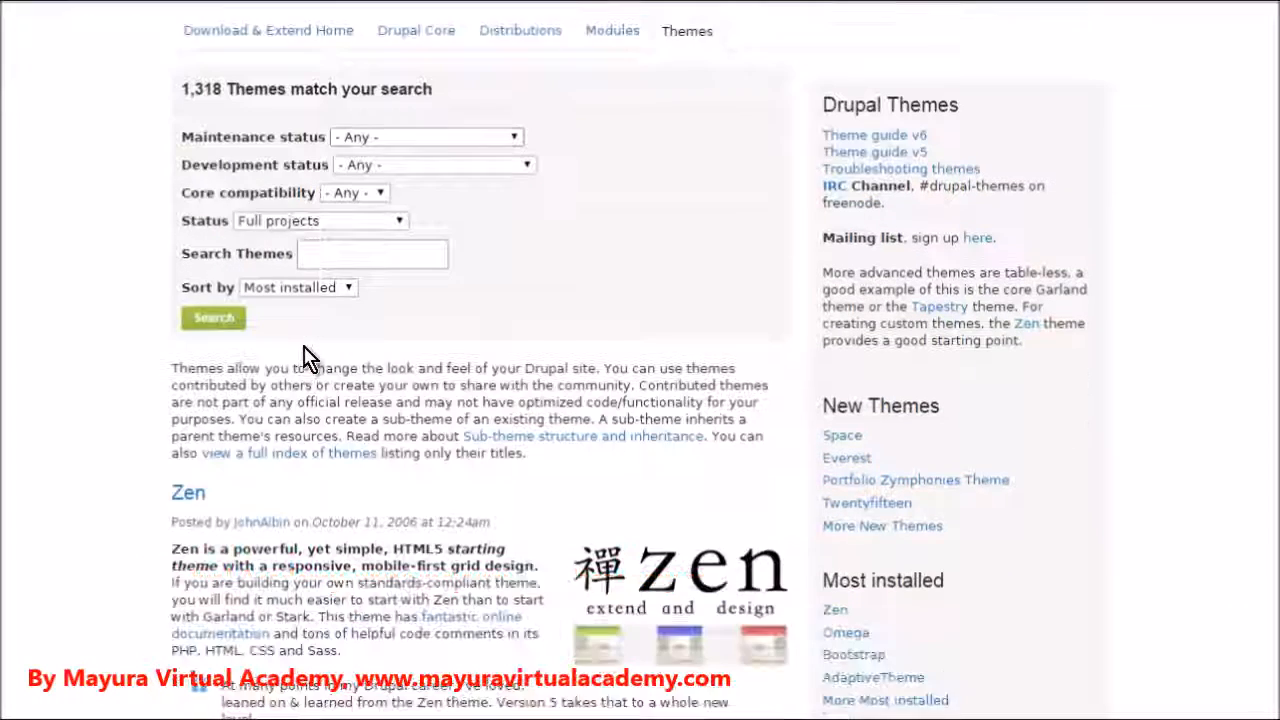
pyautogui.scroll(-1, 310, 350)
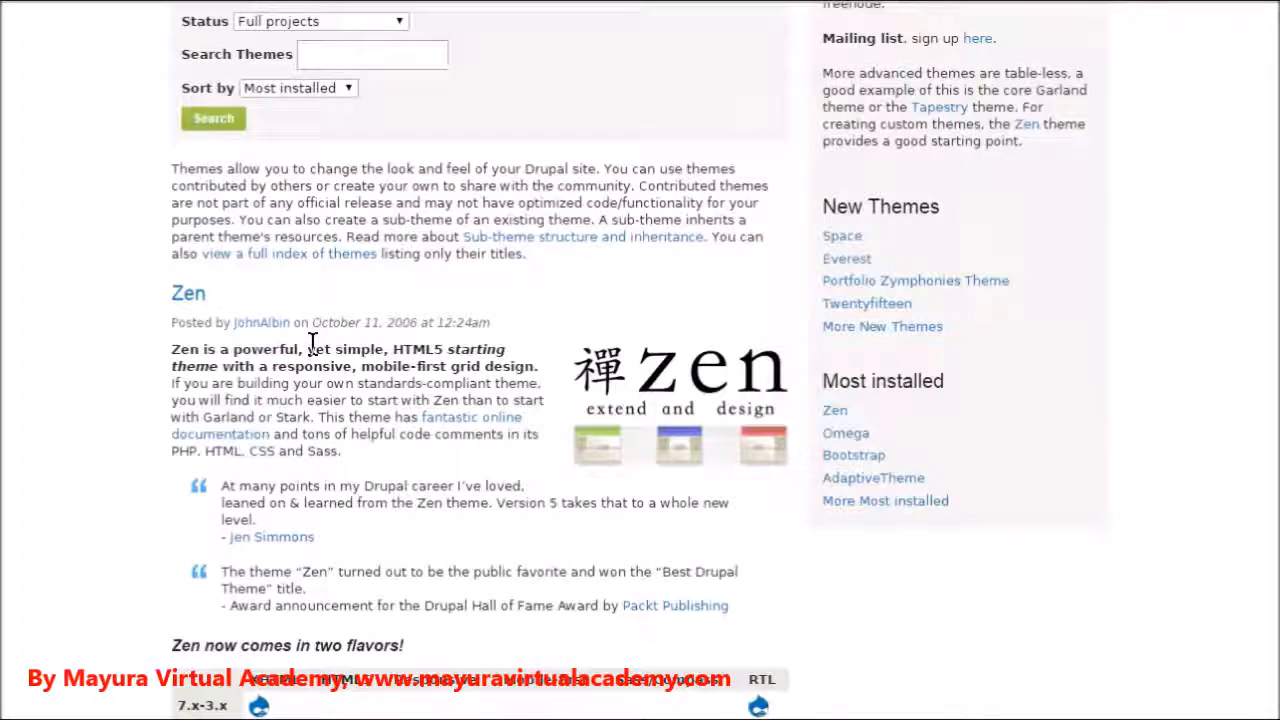
pyautogui.scroll(-1, 314, 355)
pyautogui.scroll(-5, 323, 351)
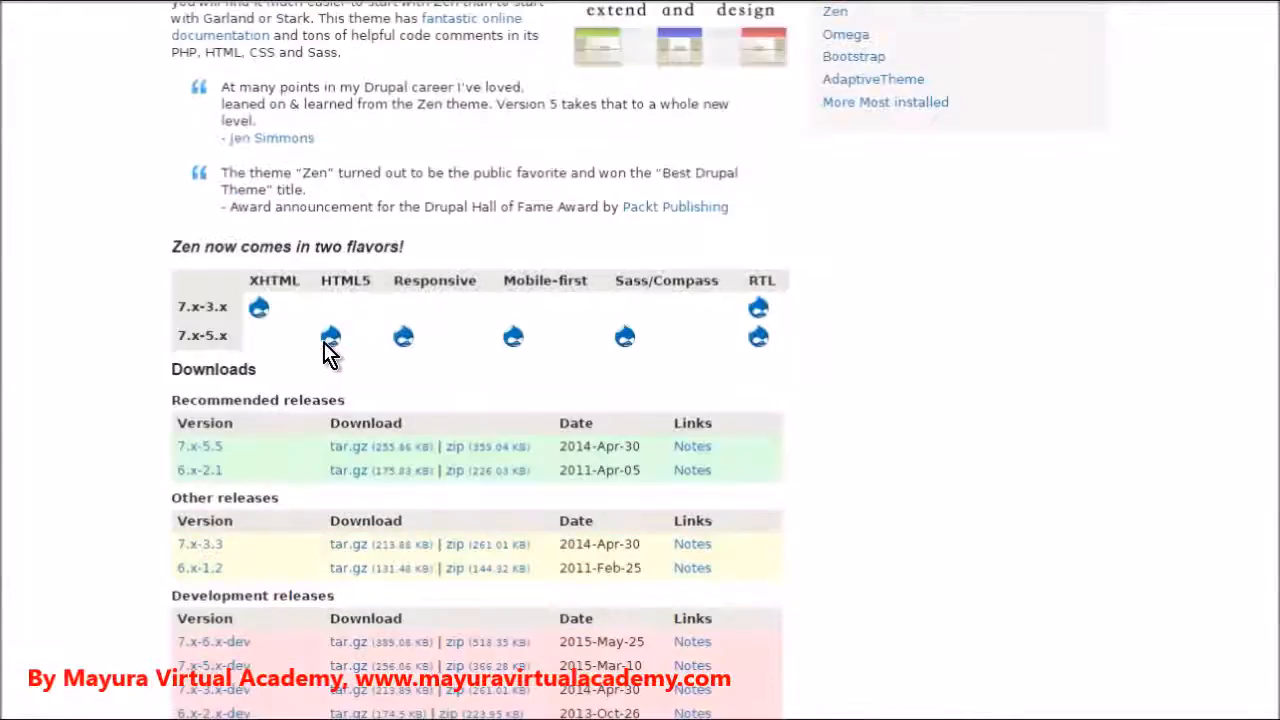
pyautogui.scroll(-4, 277, 358)
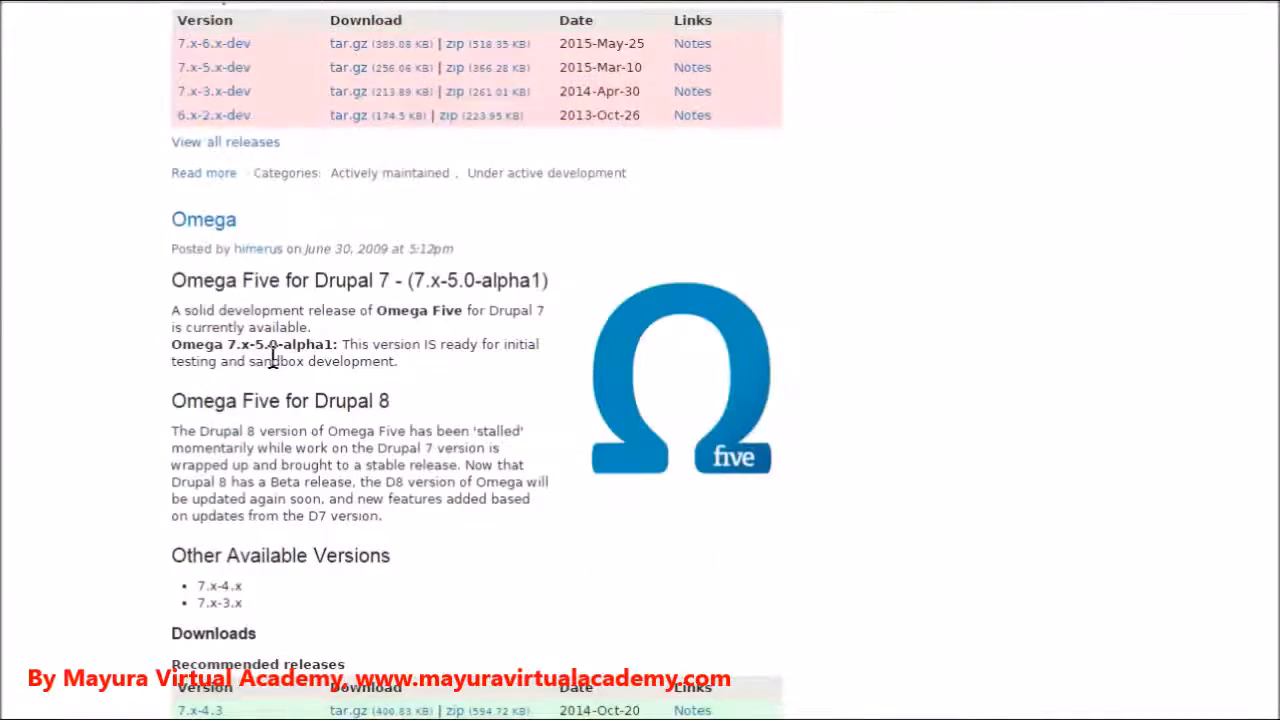
pyautogui.scroll(-3, 285, 355)
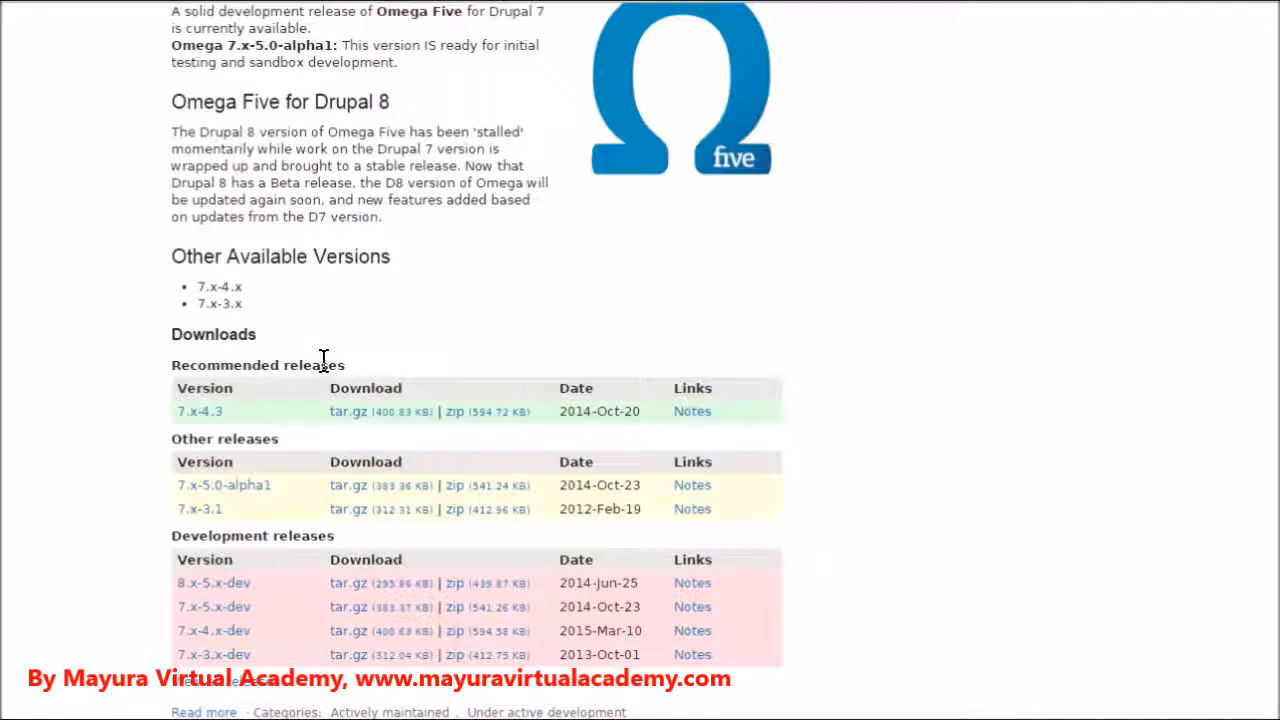
pyautogui.scroll(8, 329, 375)
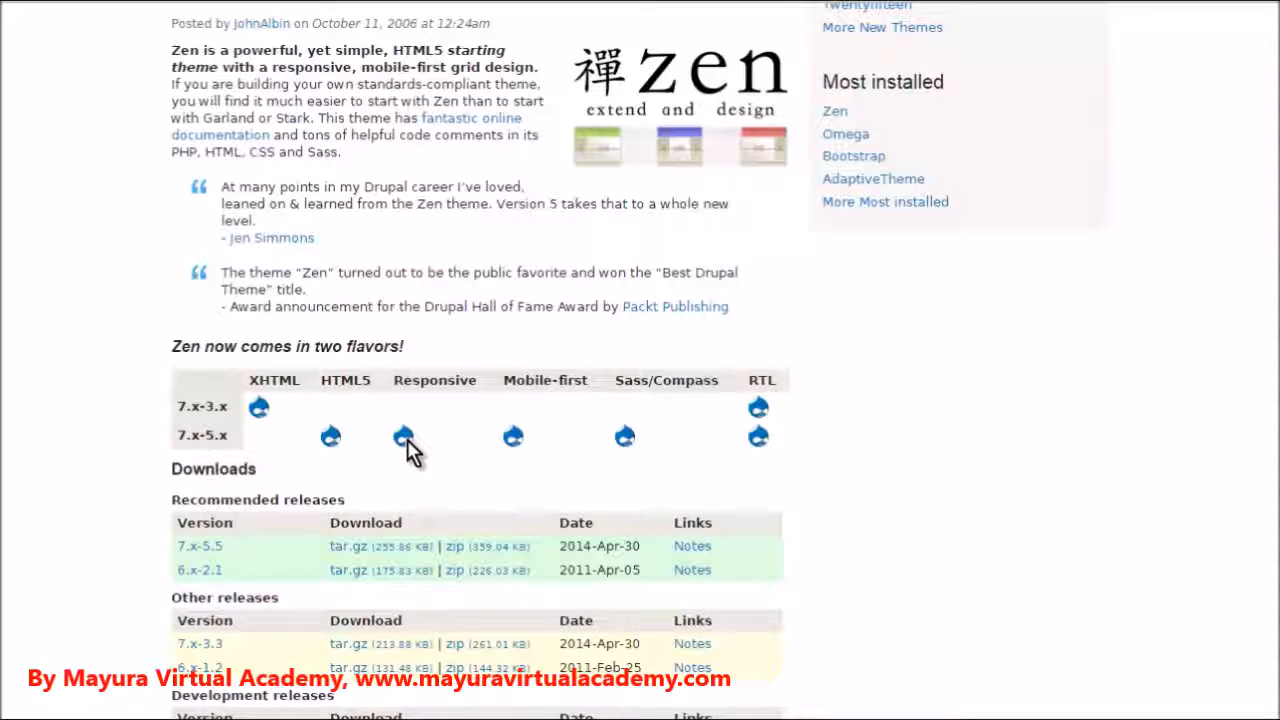
pyautogui.click(405, 438)
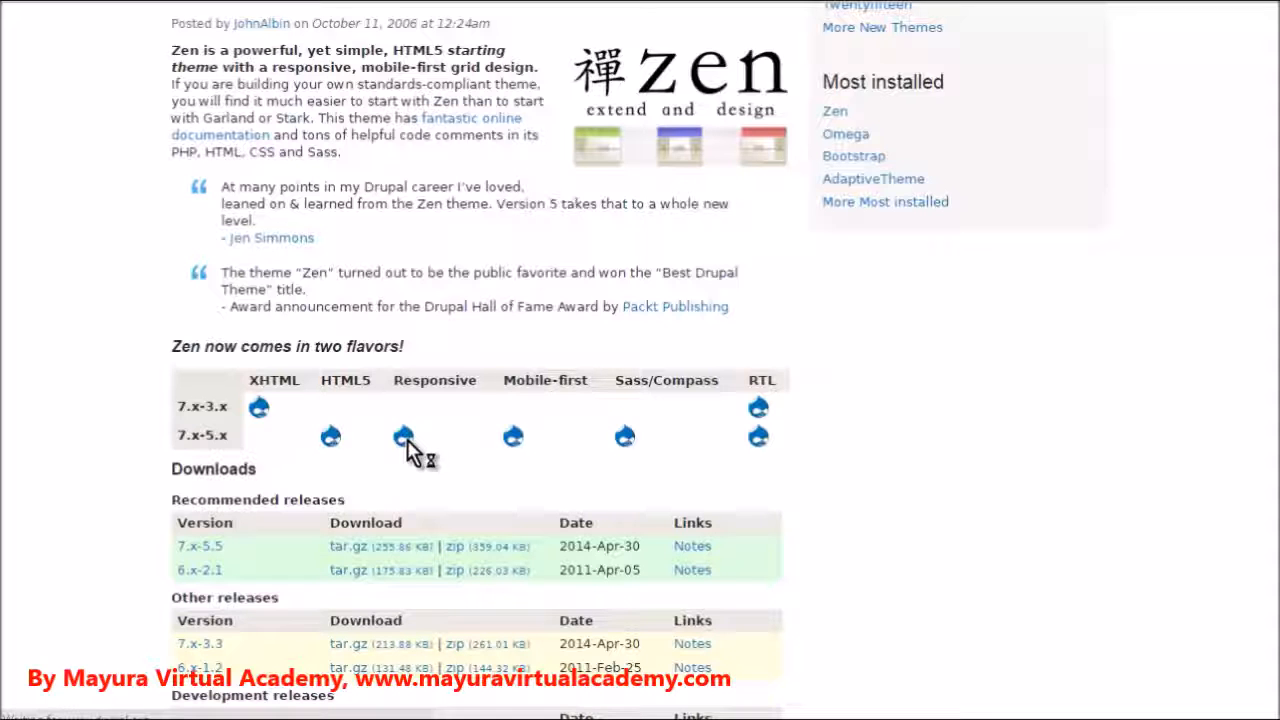
pyautogui.scroll(-1, 407, 439)
pyautogui.scroll(-3, 410, 450)
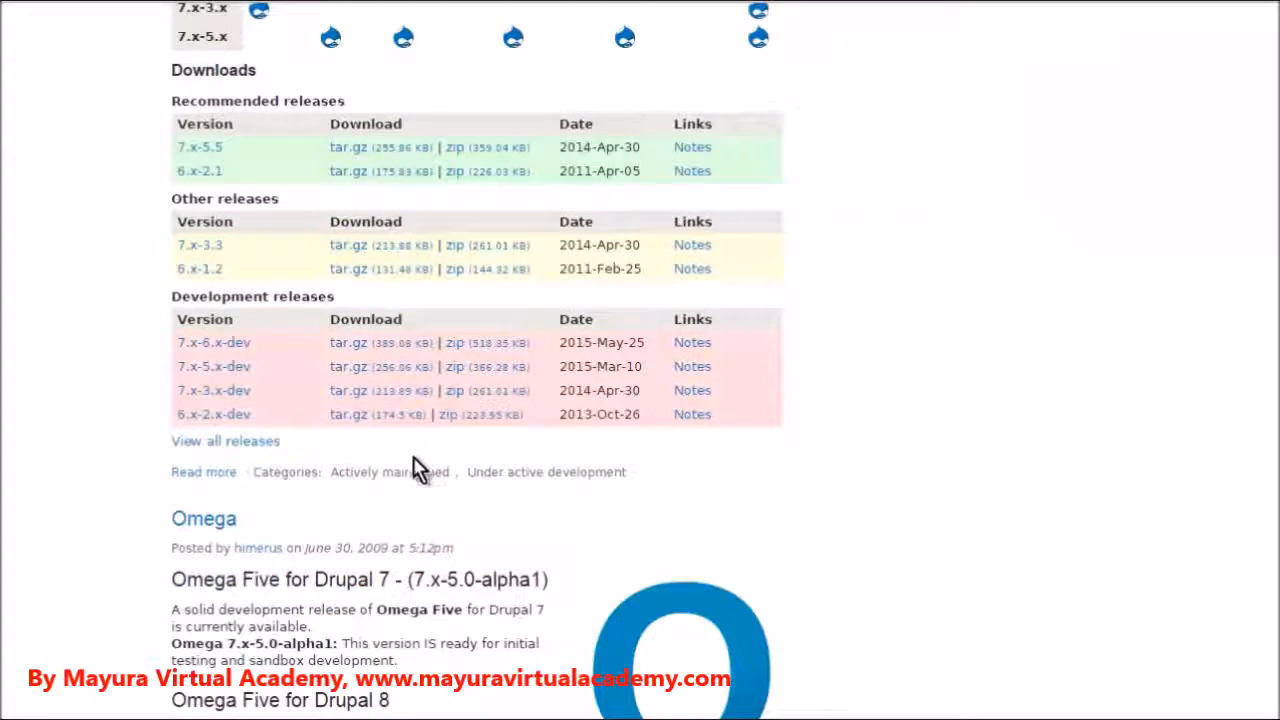
pyautogui.scroll(1, 230, 200)
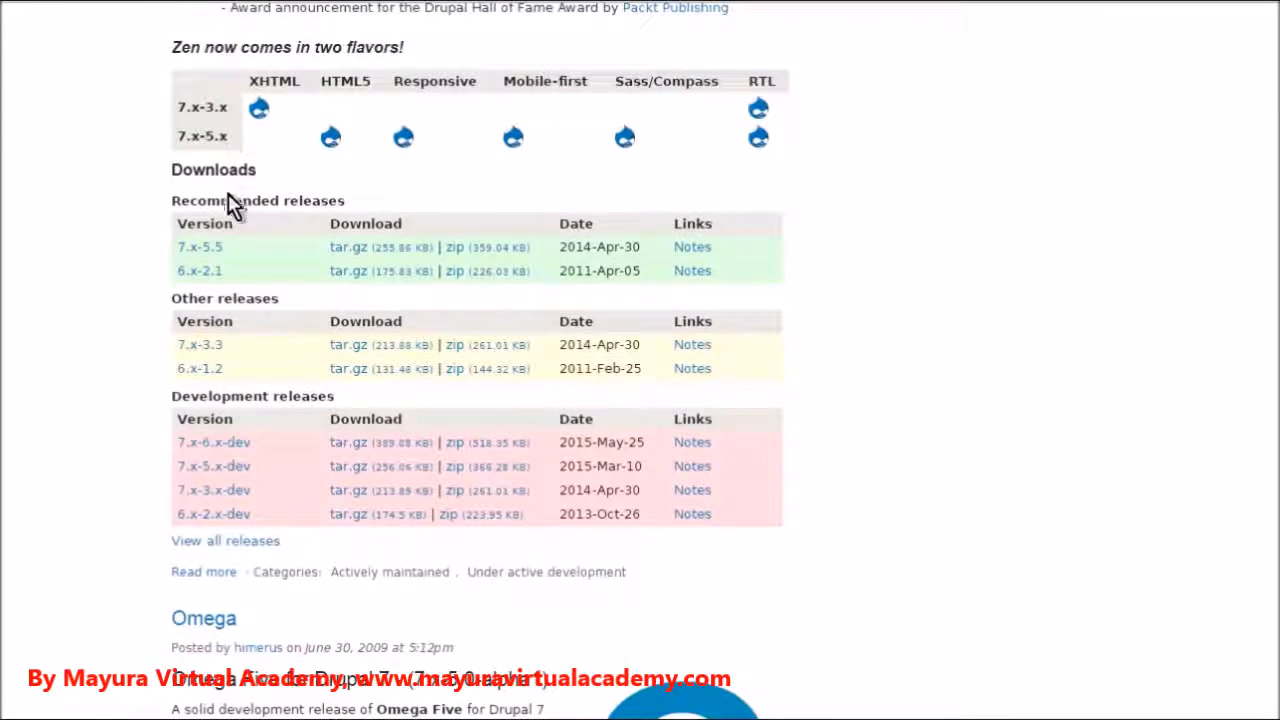
pyautogui.scroll(2, 235, 225)
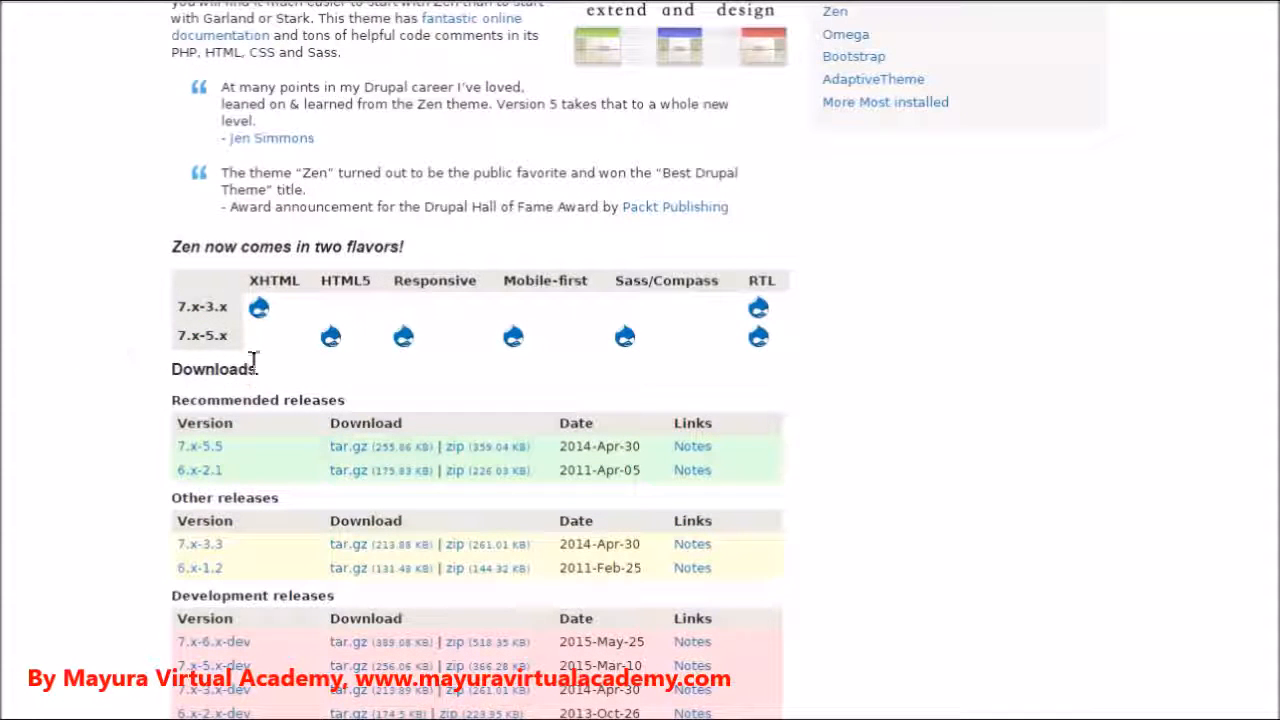
# Download the zip archive of the recommended Zen 7.x-5.5 release and show the file in its Downloads folder
pyautogui.scroll(-1, 290, 360)
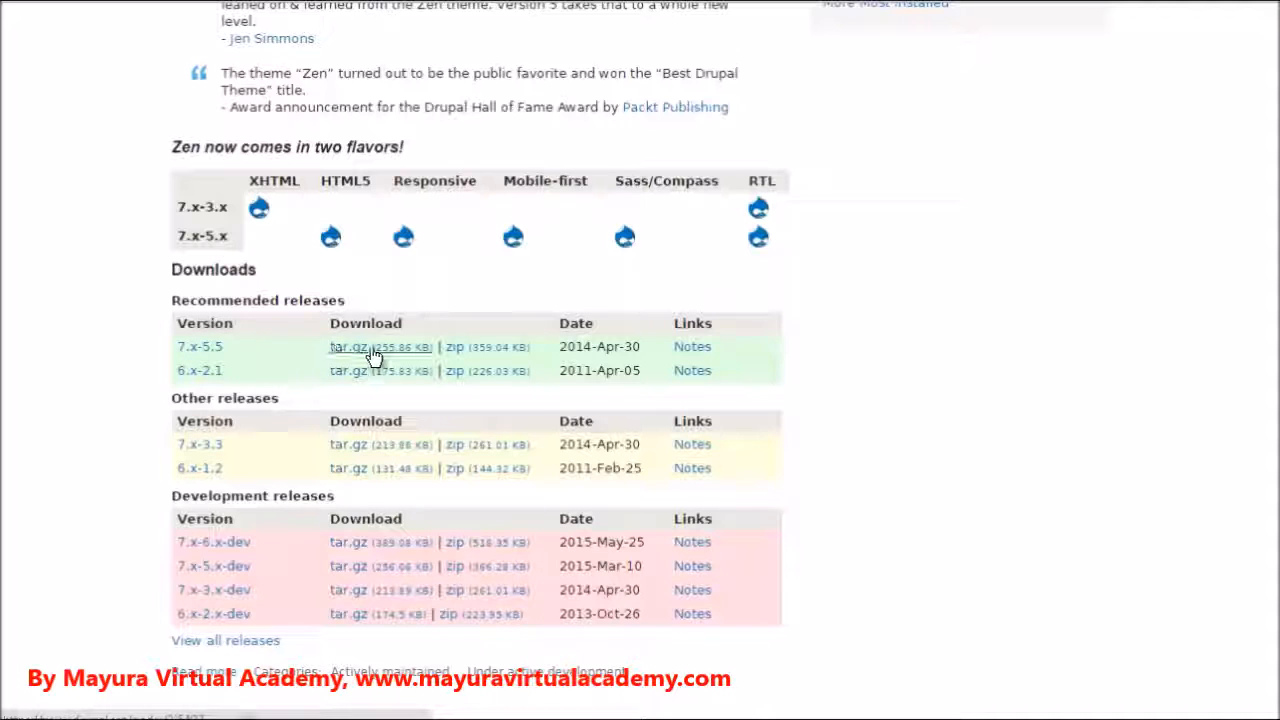
pyautogui.click(463, 348)
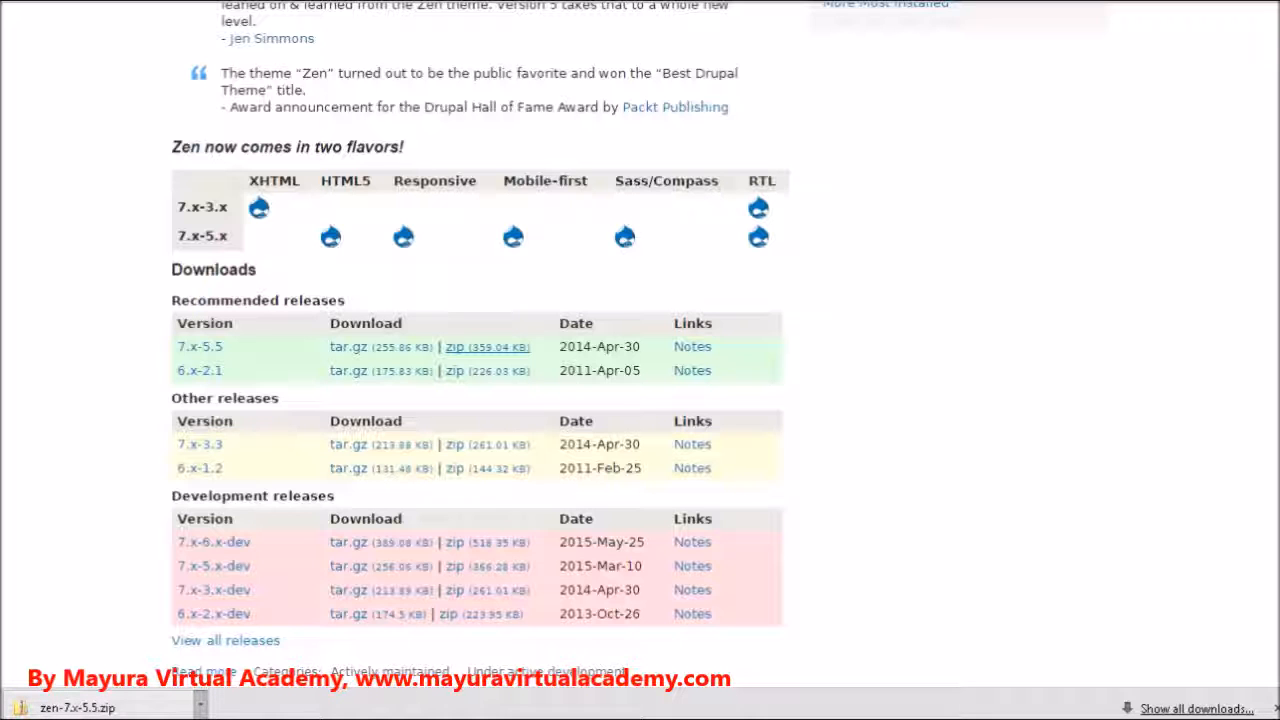
pyautogui.click(262, 643)
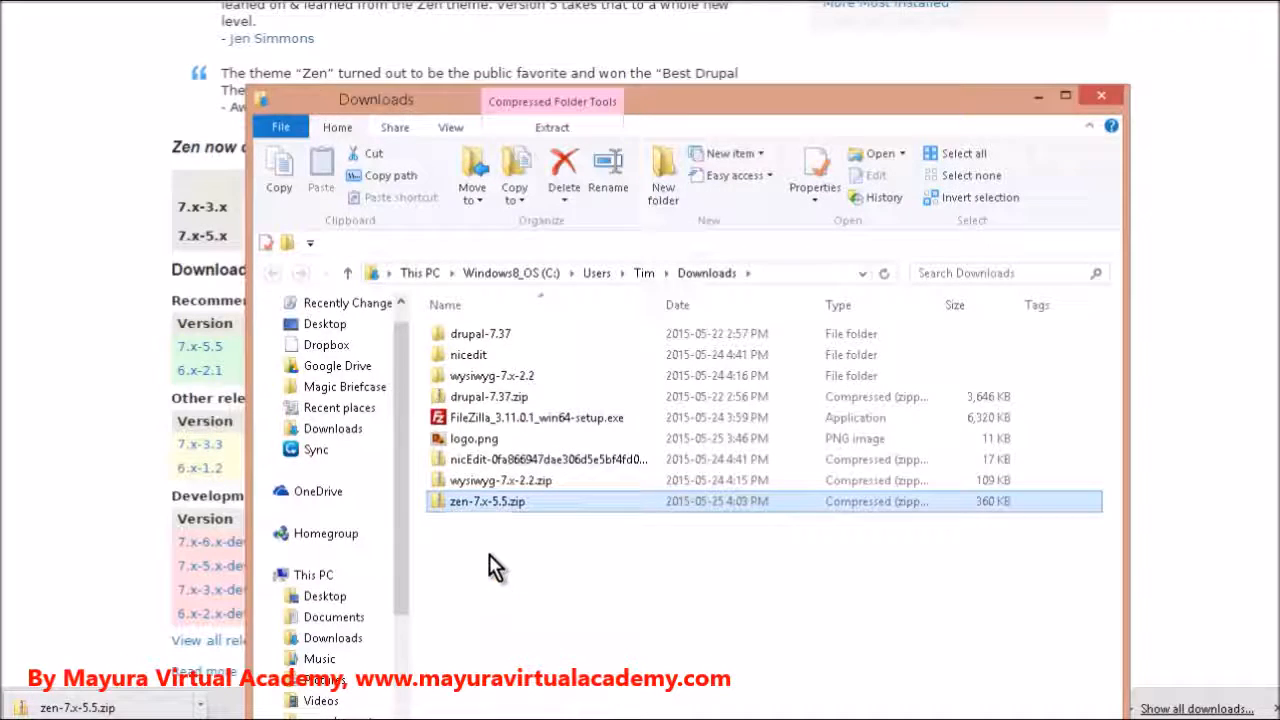
# Extract zen-7.x-5.5.zip with 7-Zip into a zen-7.x-5.5 folder inside Downloads
pyautogui.doubleClick(503, 501)
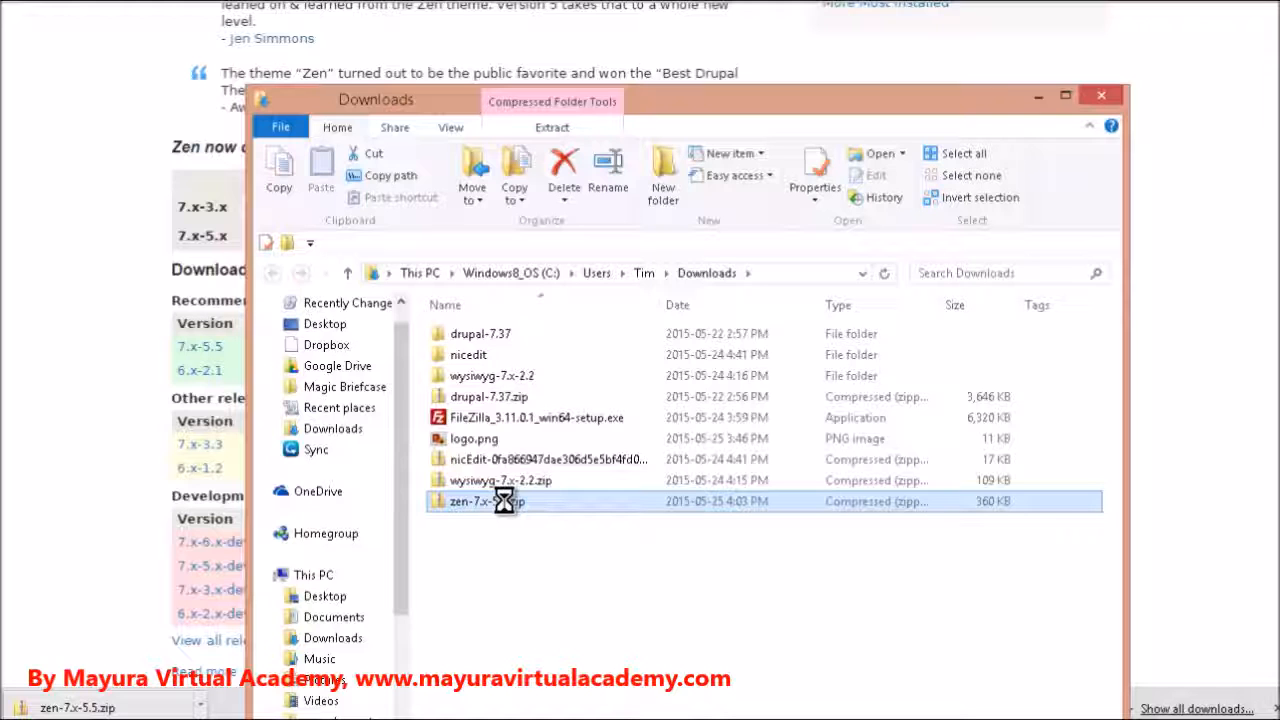
pyautogui.rightClick(504, 500)
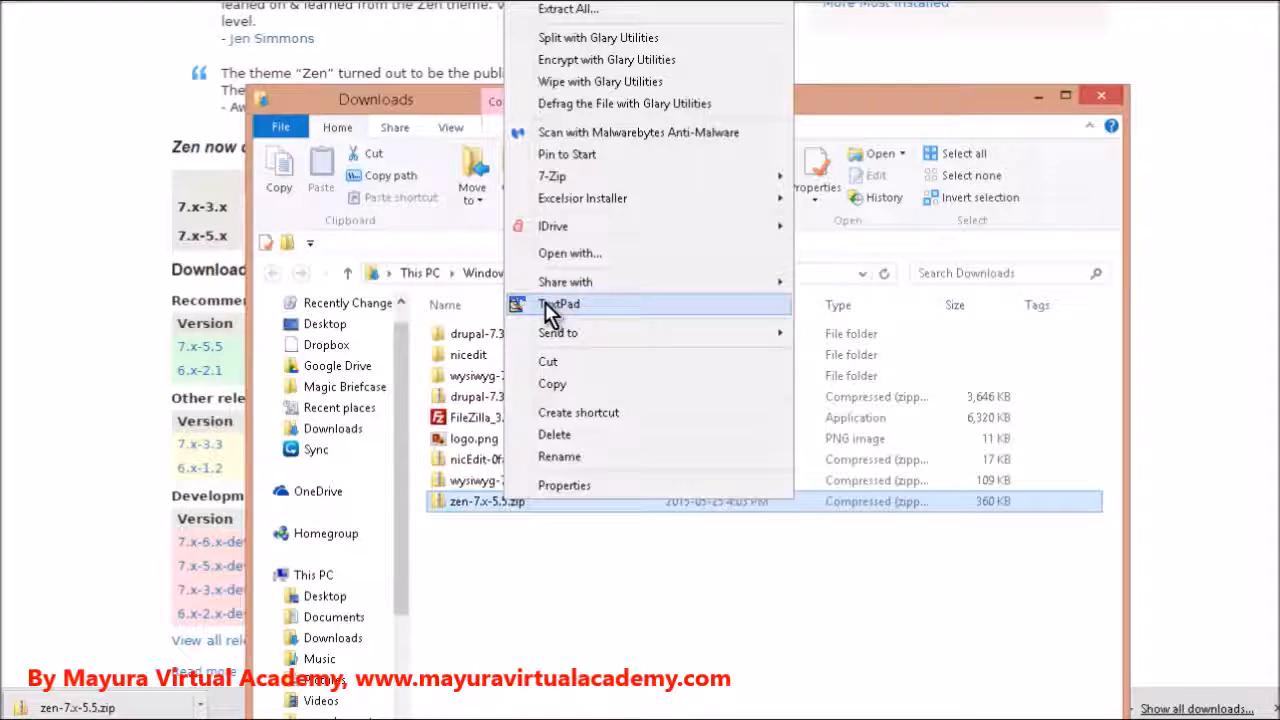
pyautogui.moveTo(630, 185)
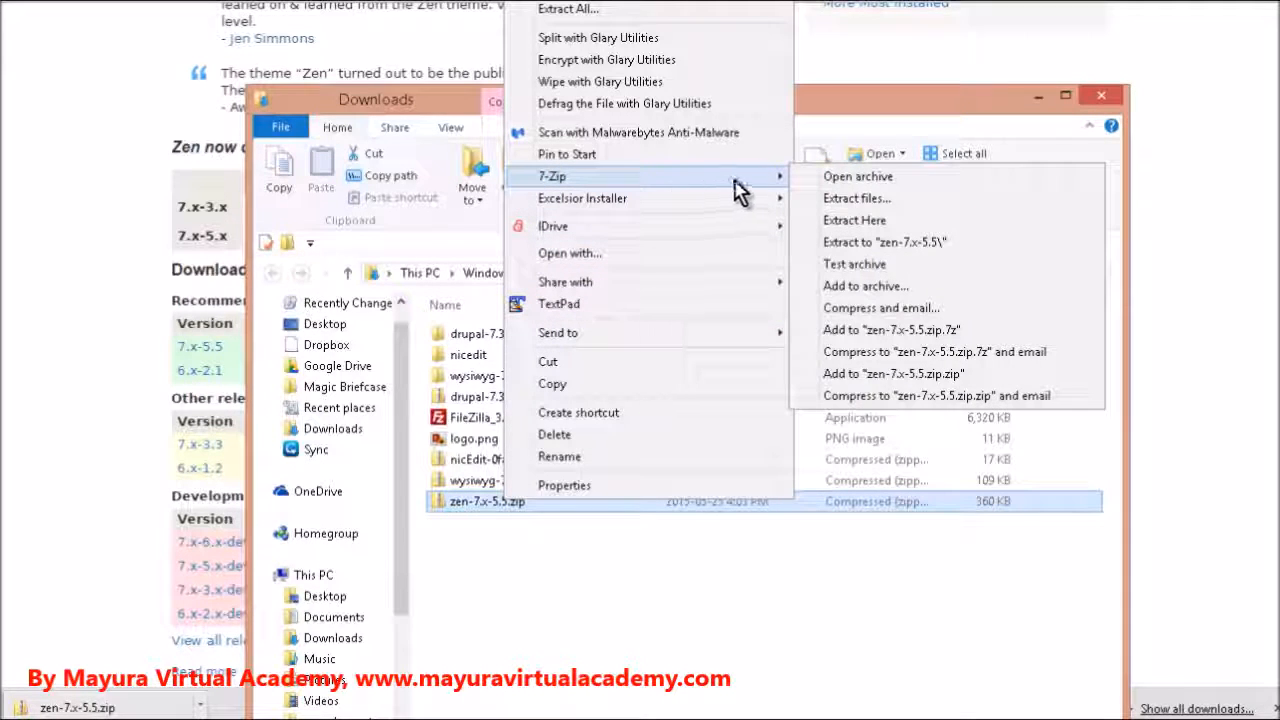
pyautogui.click(870, 202)
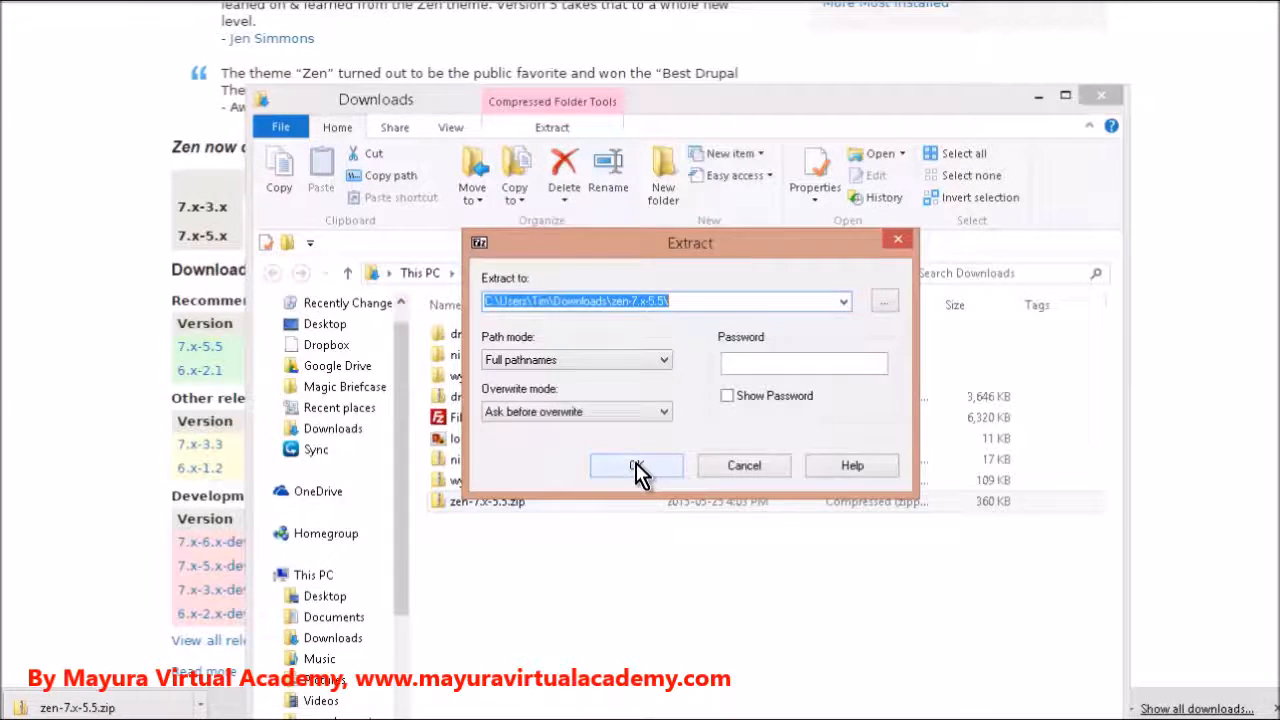
pyautogui.click(637, 467)
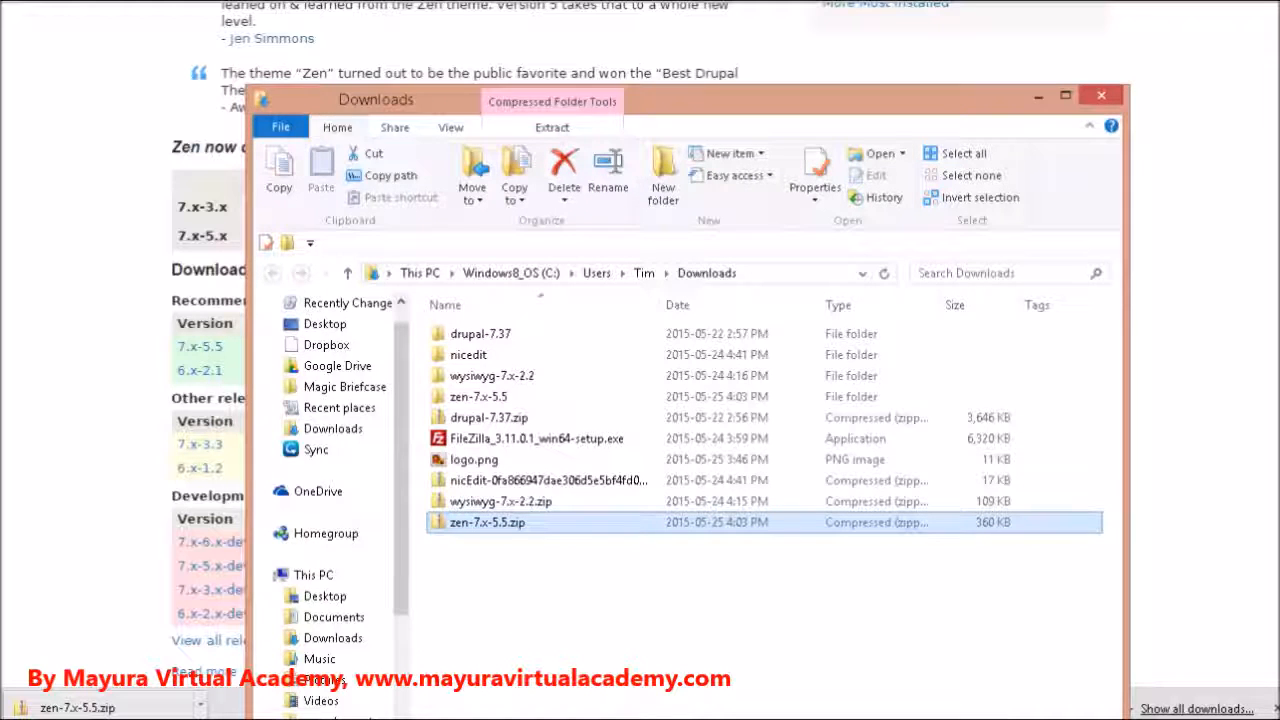
# Switch to FileZilla, open the remote /drupal/themes directory and enter the local zen-7.x-5.5 folder
pyautogui.hotkey('alt', 'Tab')
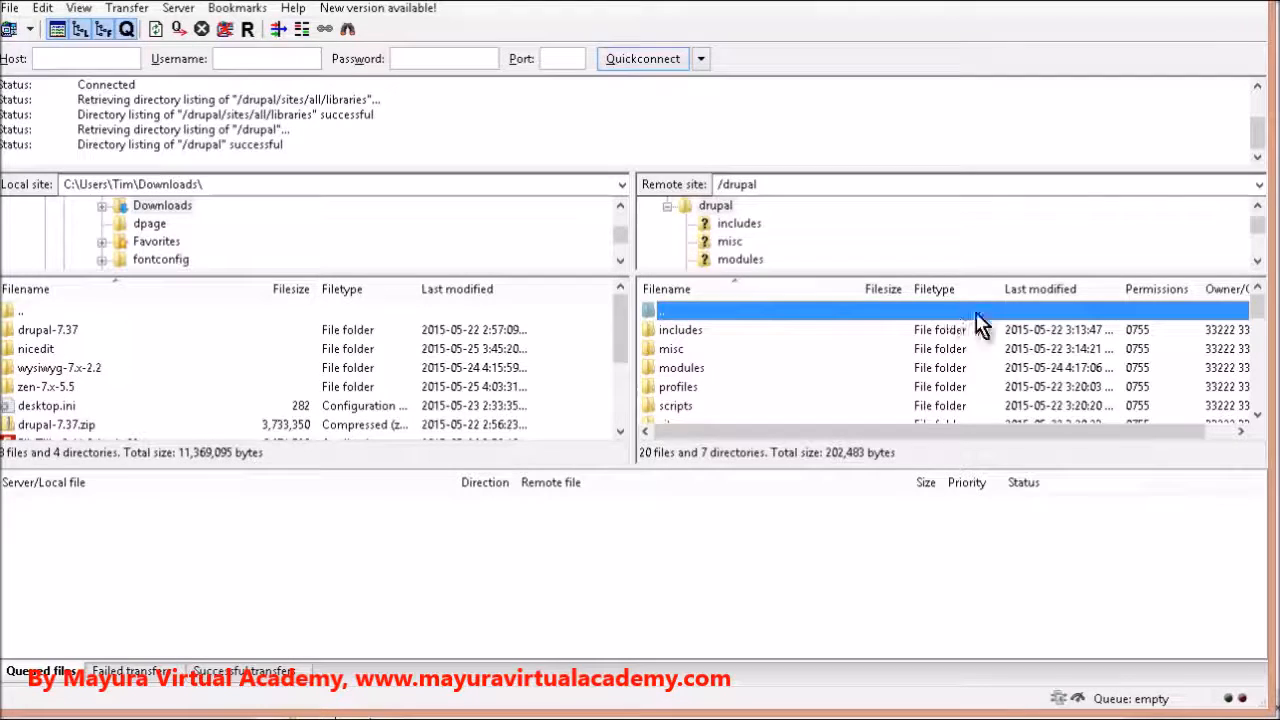
pyautogui.click(760, 348)
pyautogui.scroll(-1, 743, 366)
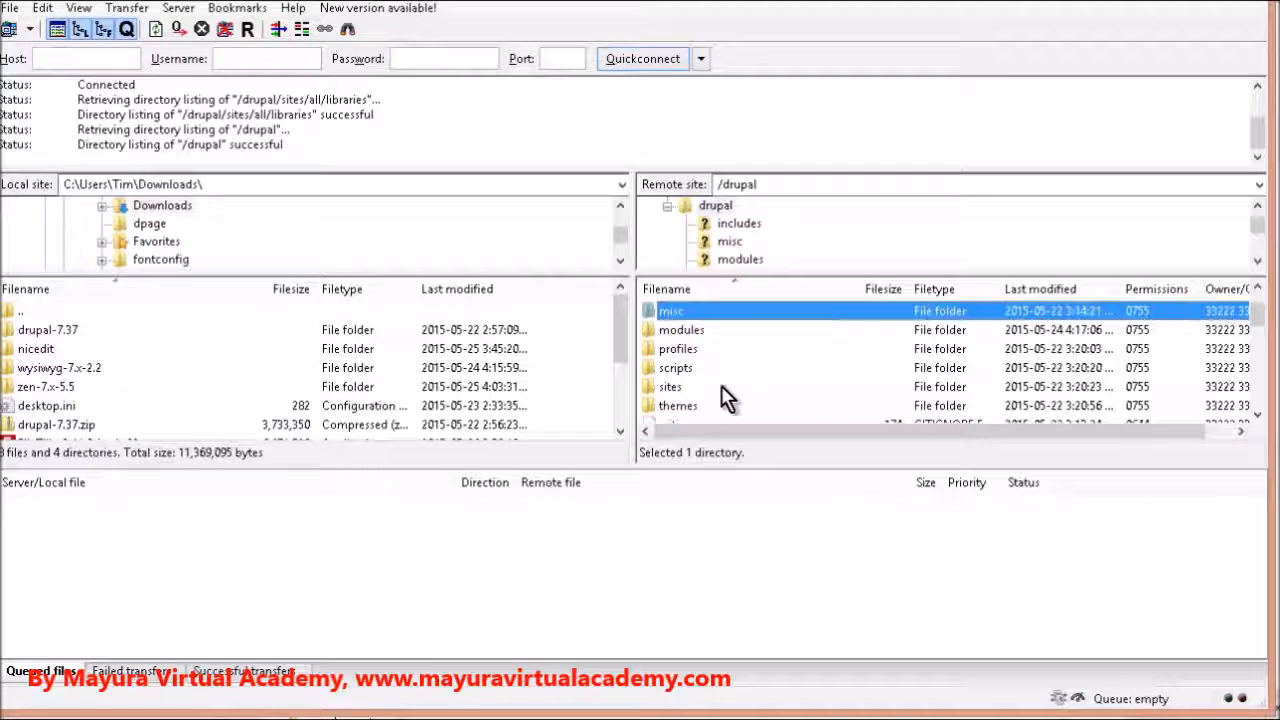
pyautogui.doubleClick(700, 406)
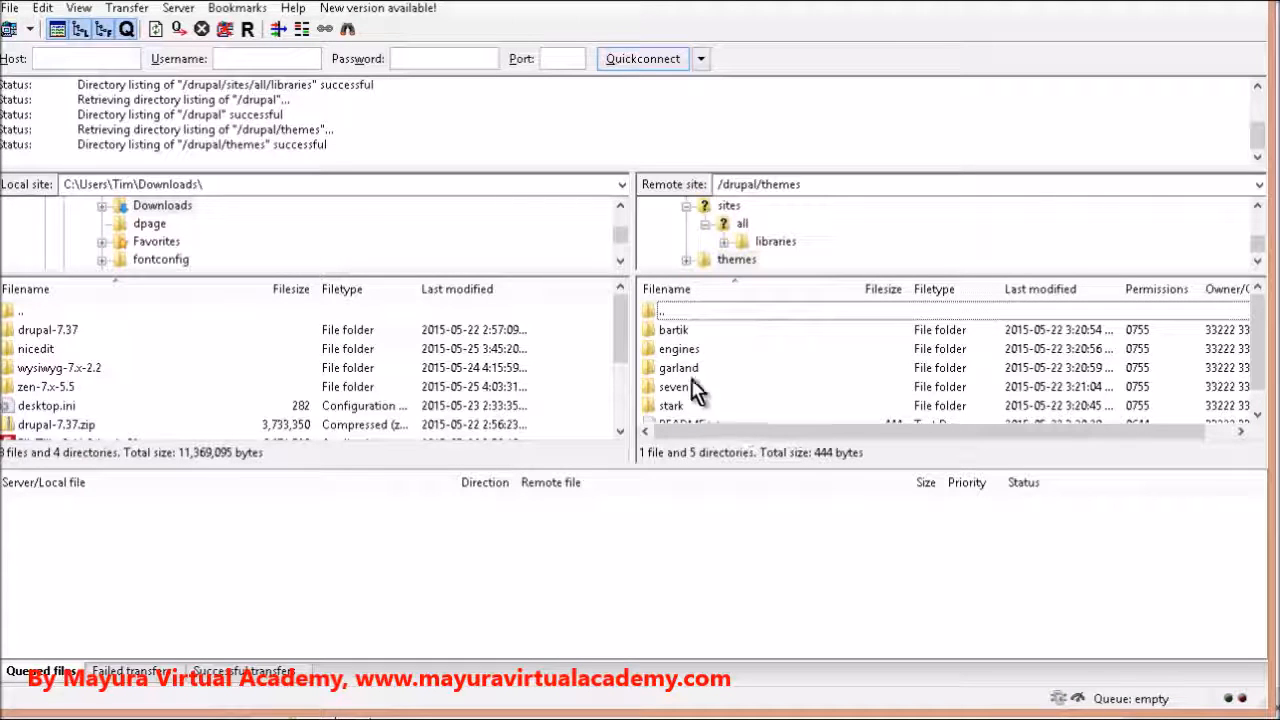
pyautogui.scroll(-1, 712, 398)
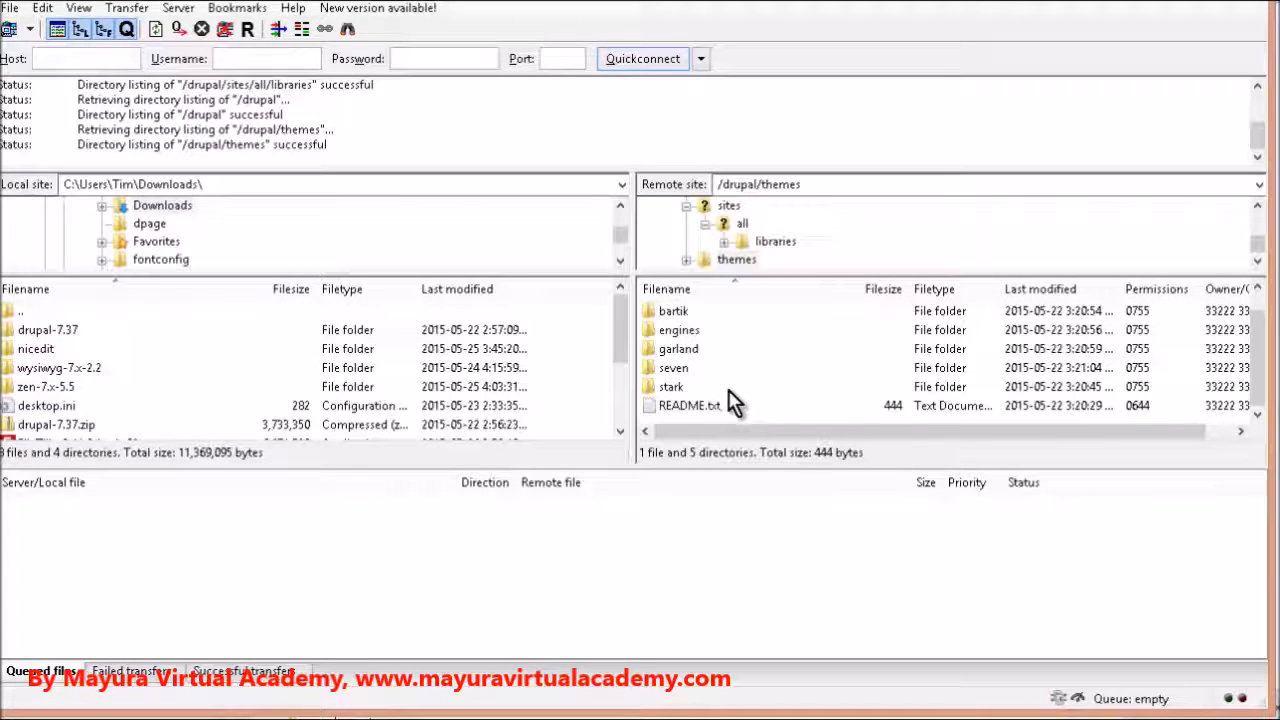
pyautogui.scroll(1, 727, 398)
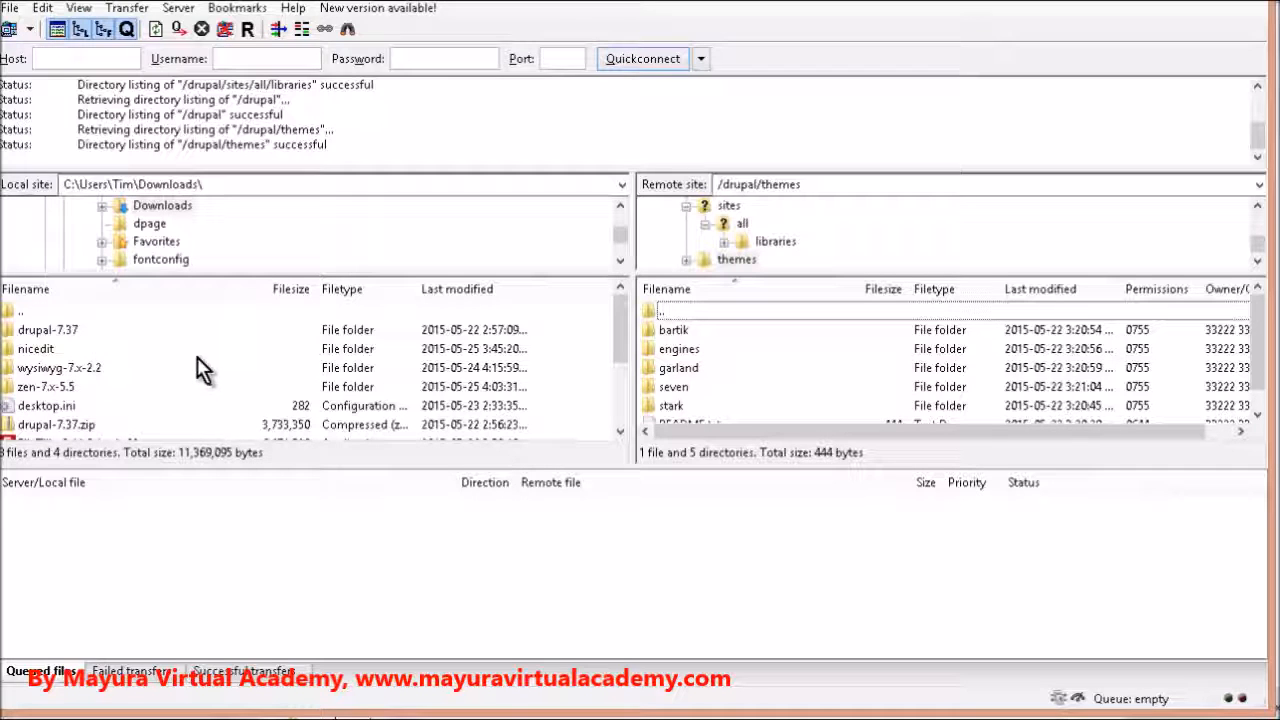
pyautogui.doubleClick(74, 388)
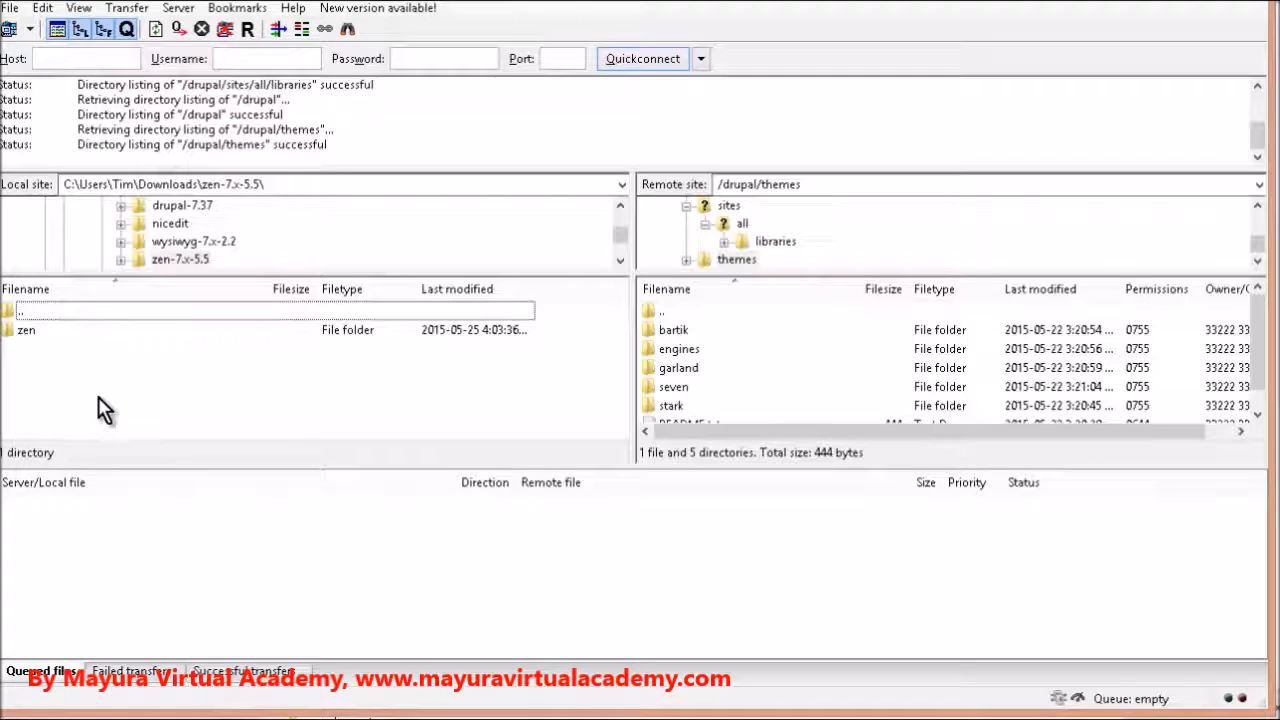
pyautogui.click(27, 331)
pyautogui.rightClick(35, 337)
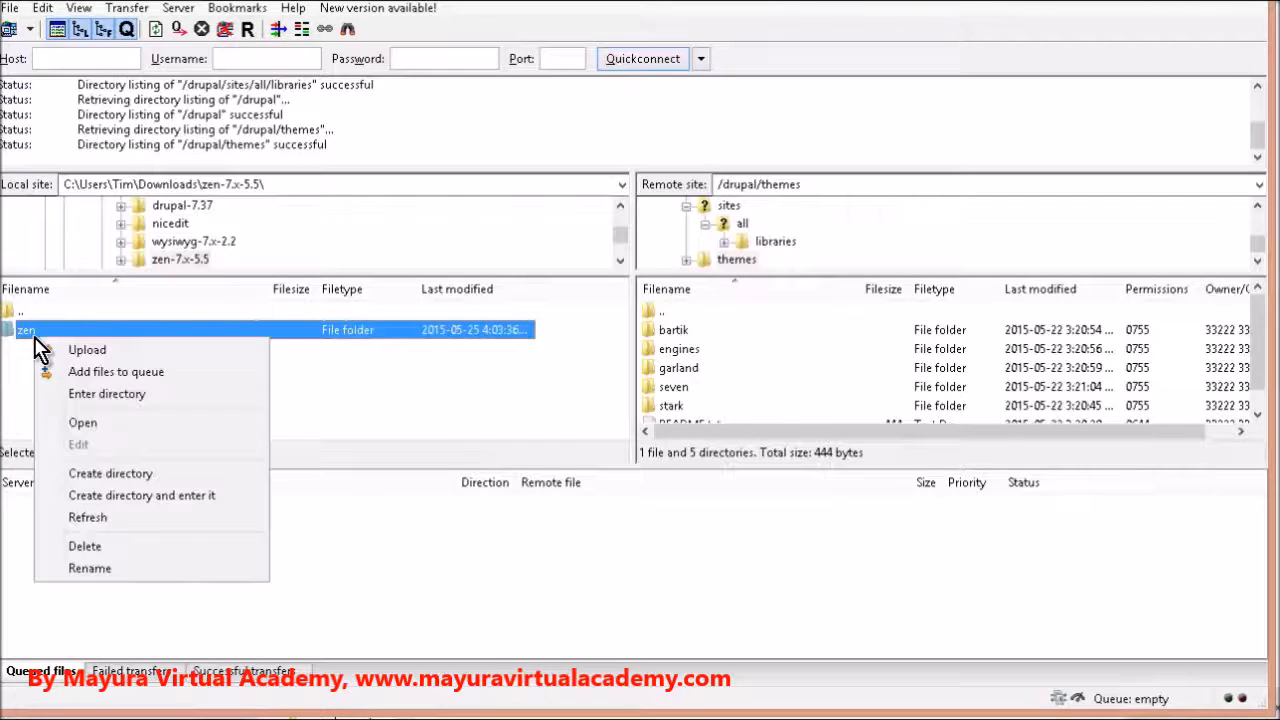
pyautogui.click(26, 350)
pyautogui.doubleClick(35, 337)
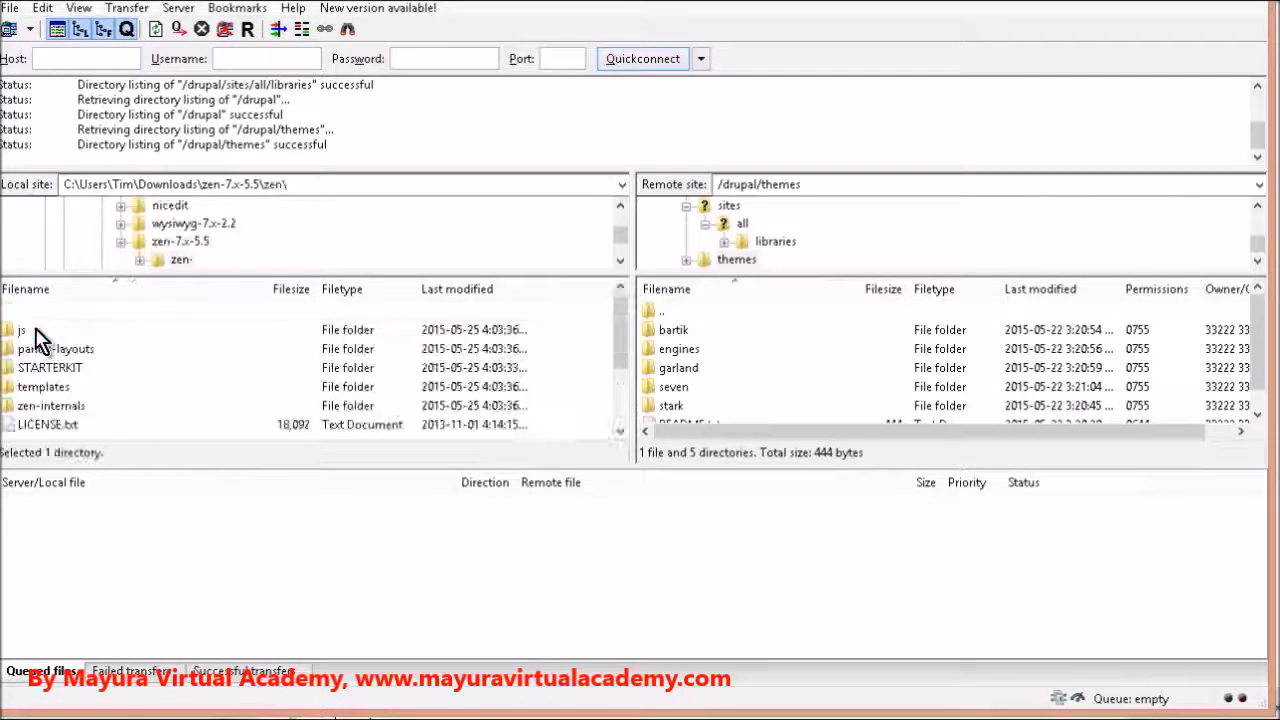
pyautogui.click(376, 189)
pyautogui.click(377, 188)
pyautogui.press('BackSpace')
pyautogui.press('BackSpace')
pyautogui.press('BackSpace')
pyautogui.press('BackSpace')
pyautogui.press('Return')
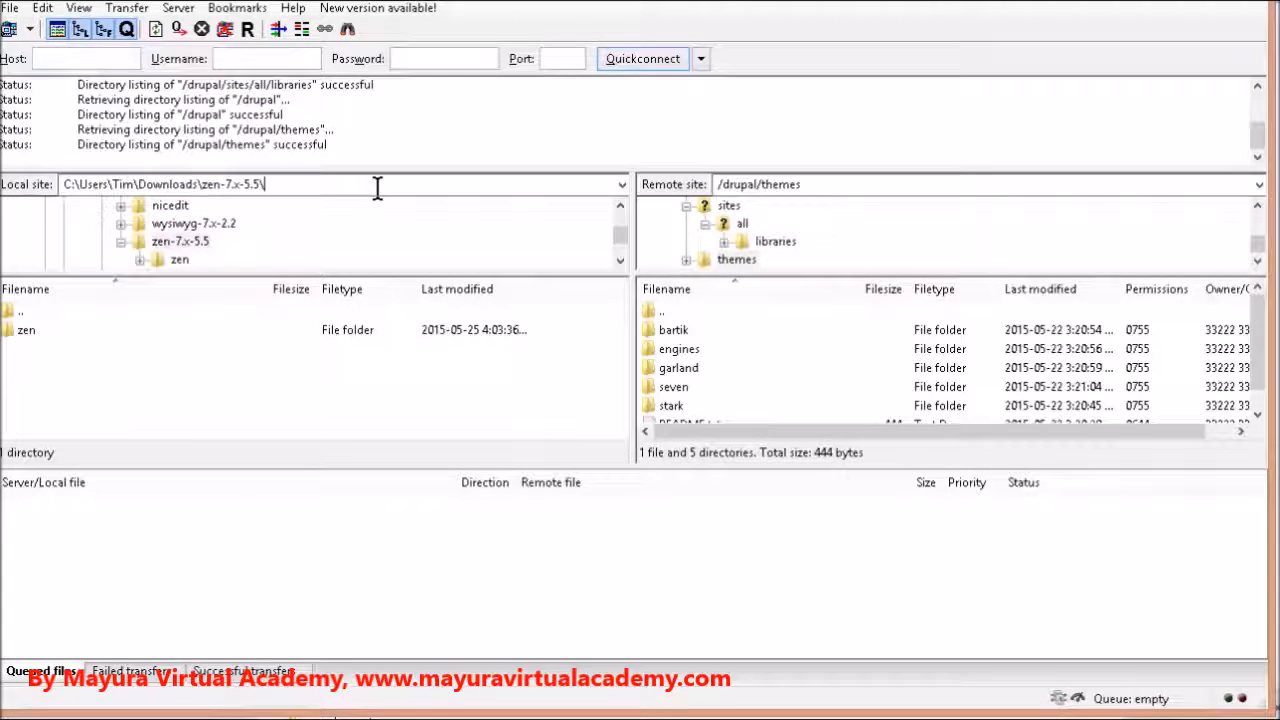
# Upload the local zen folder to the remote /drupal/themes directory
pyautogui.rightClick(35, 340)
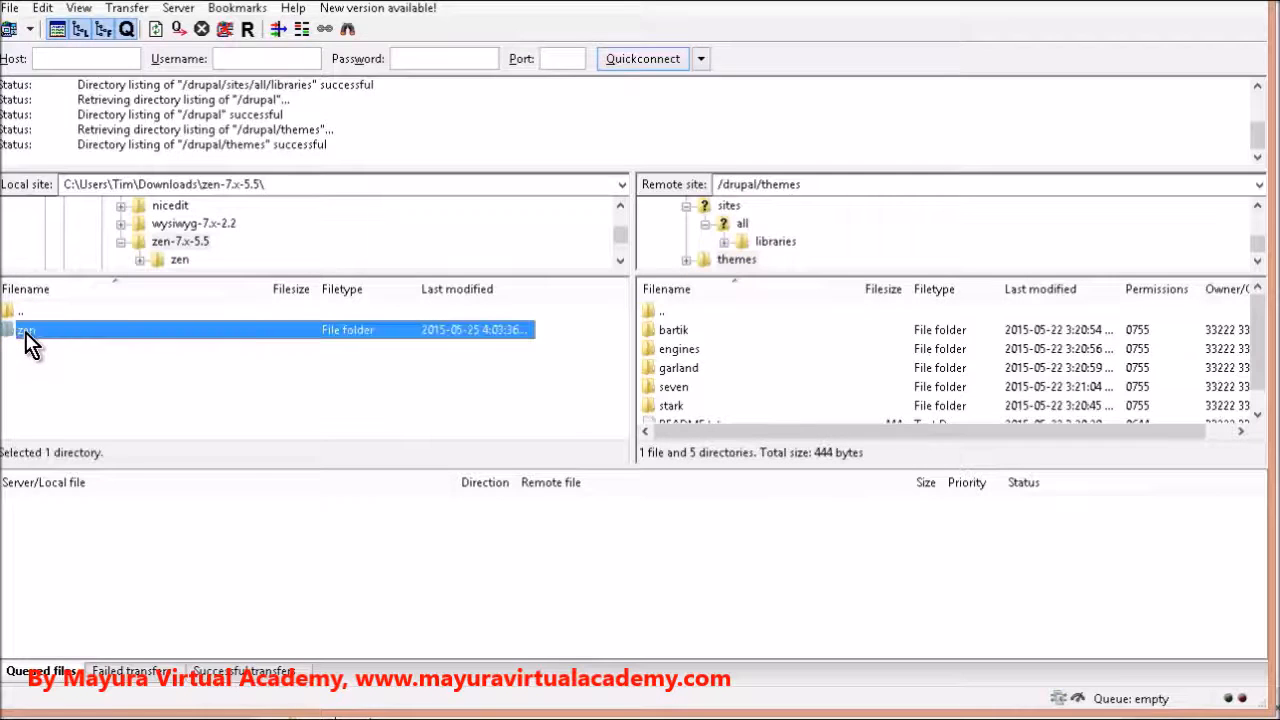
pyautogui.click(62, 344)
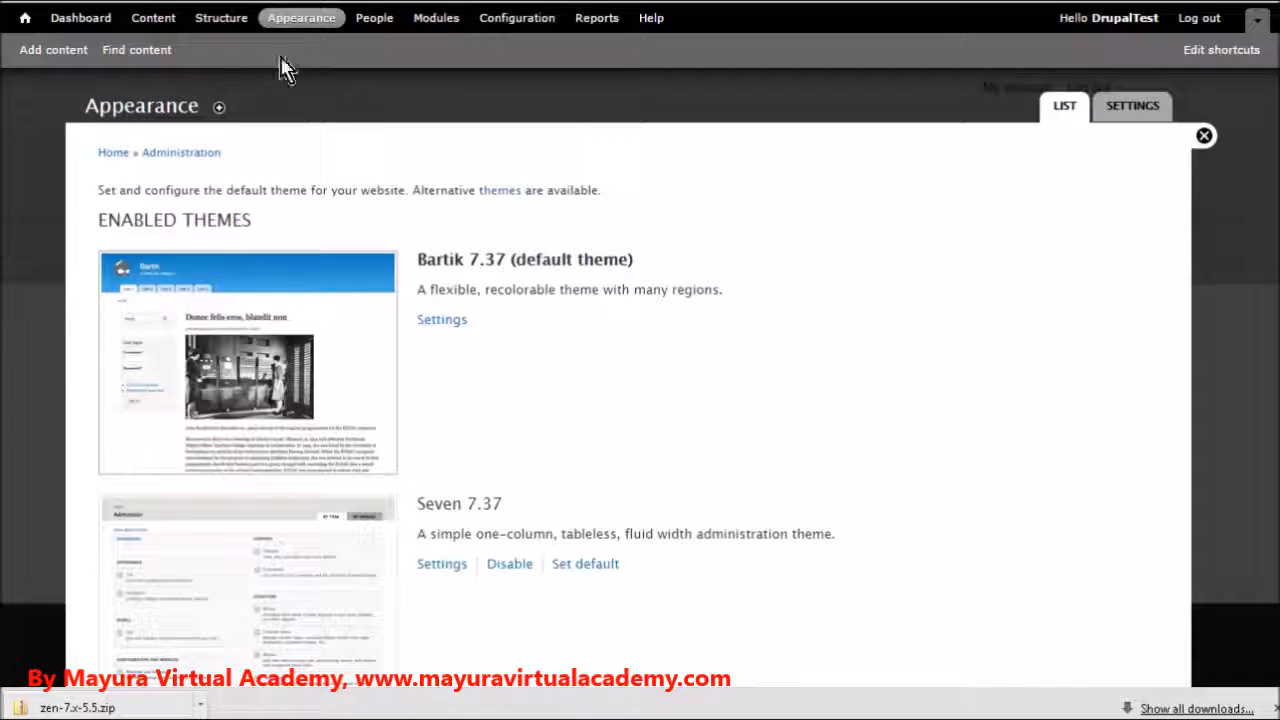
# Reload the Drupal site's Appearance page, enable the Zen 7.x-5.5 theme without making it default, and check the enabled themes list
pyautogui.click(233, 20)
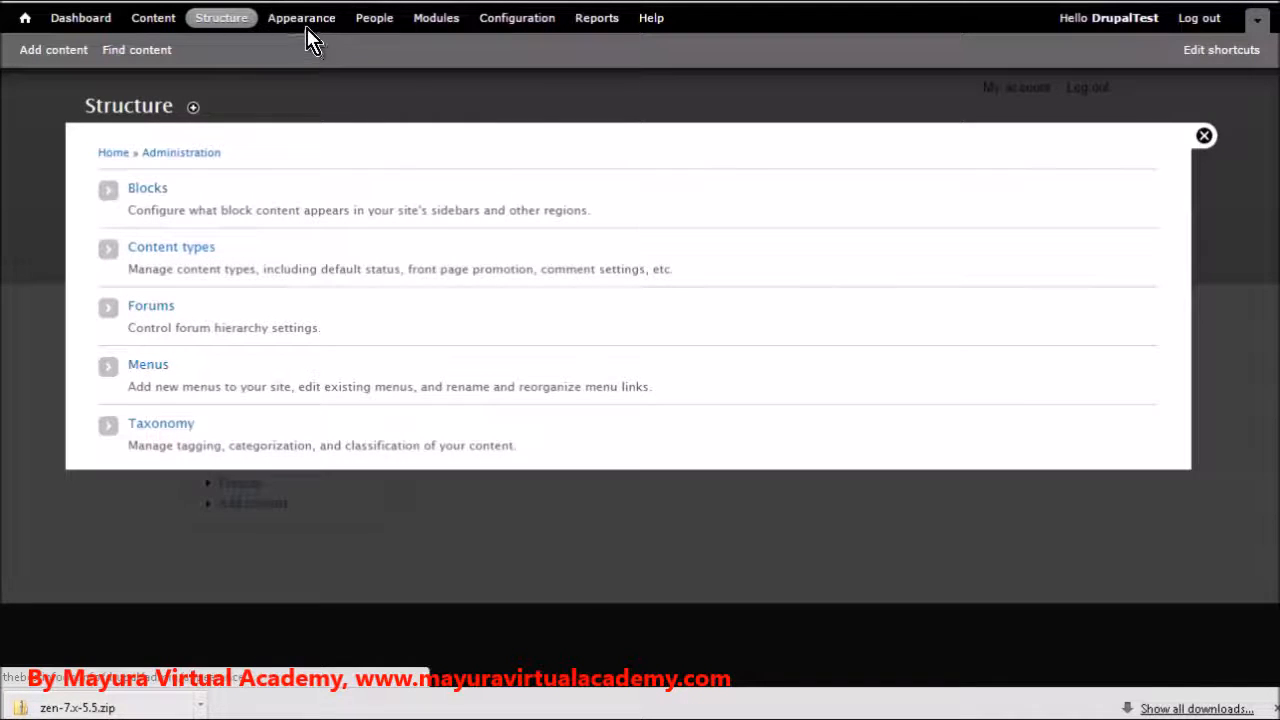
pyautogui.click(301, 22)
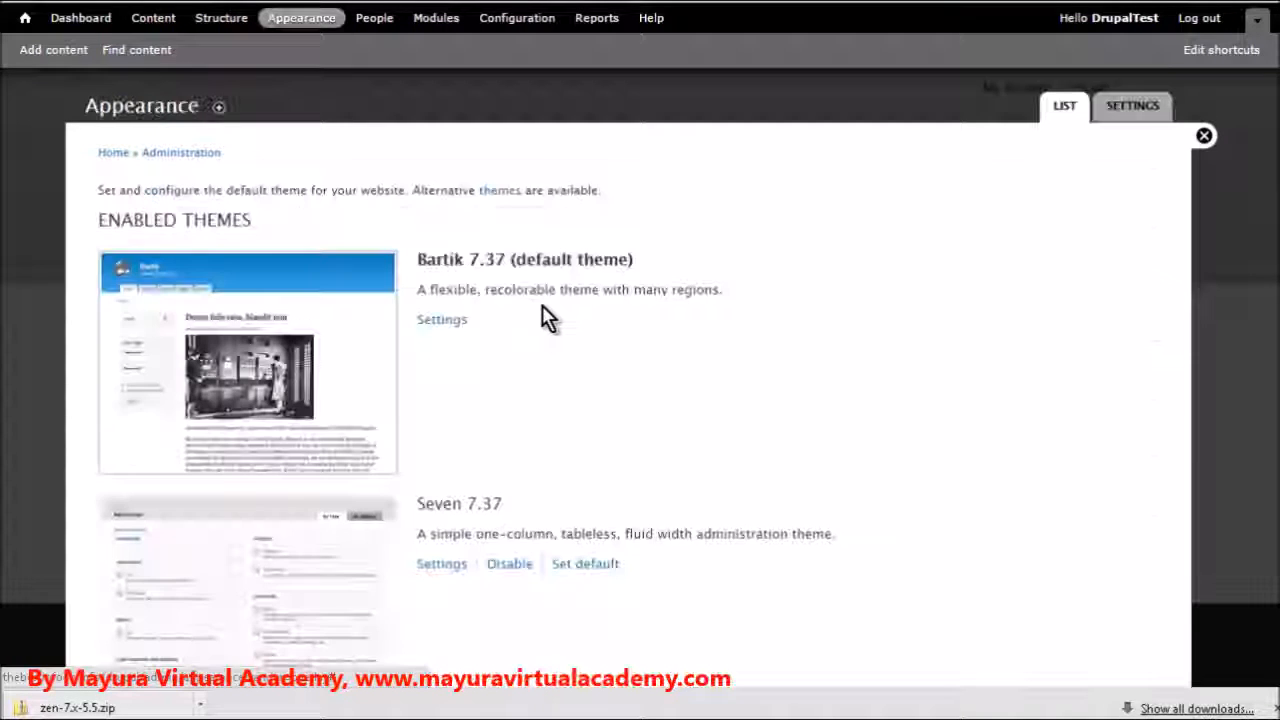
pyautogui.scroll(-5, 541, 306)
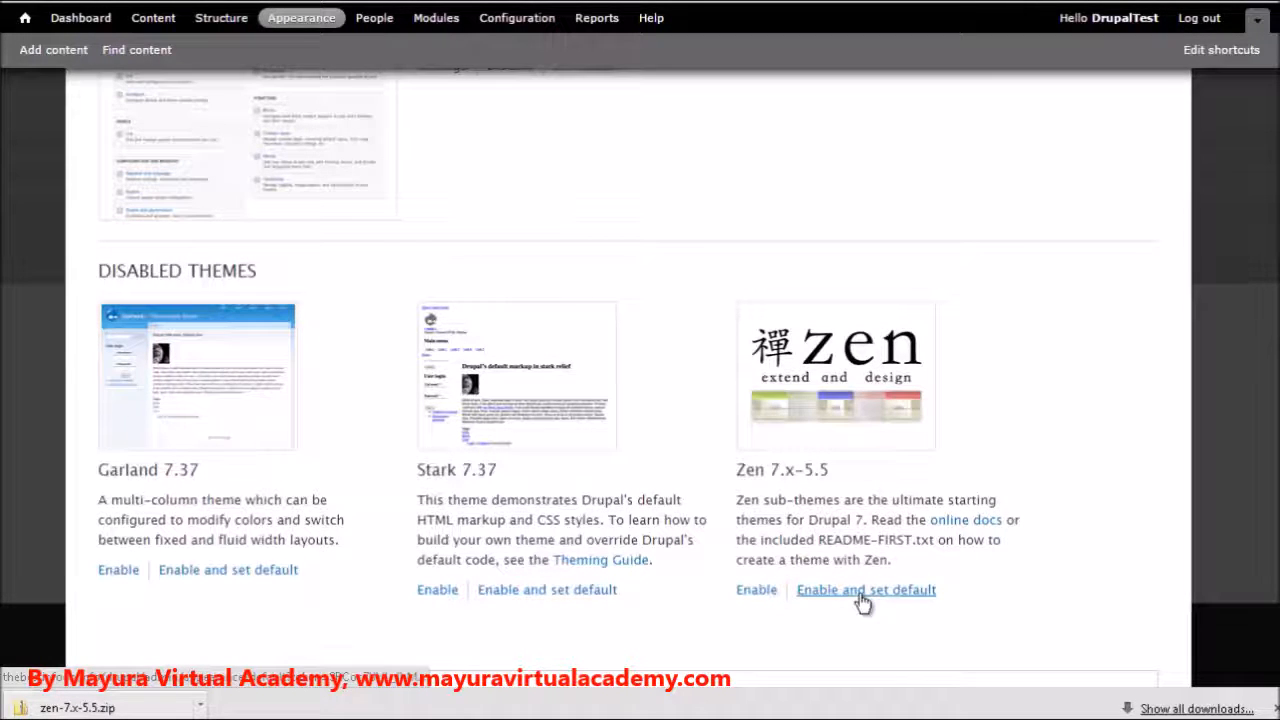
pyautogui.click(753, 591)
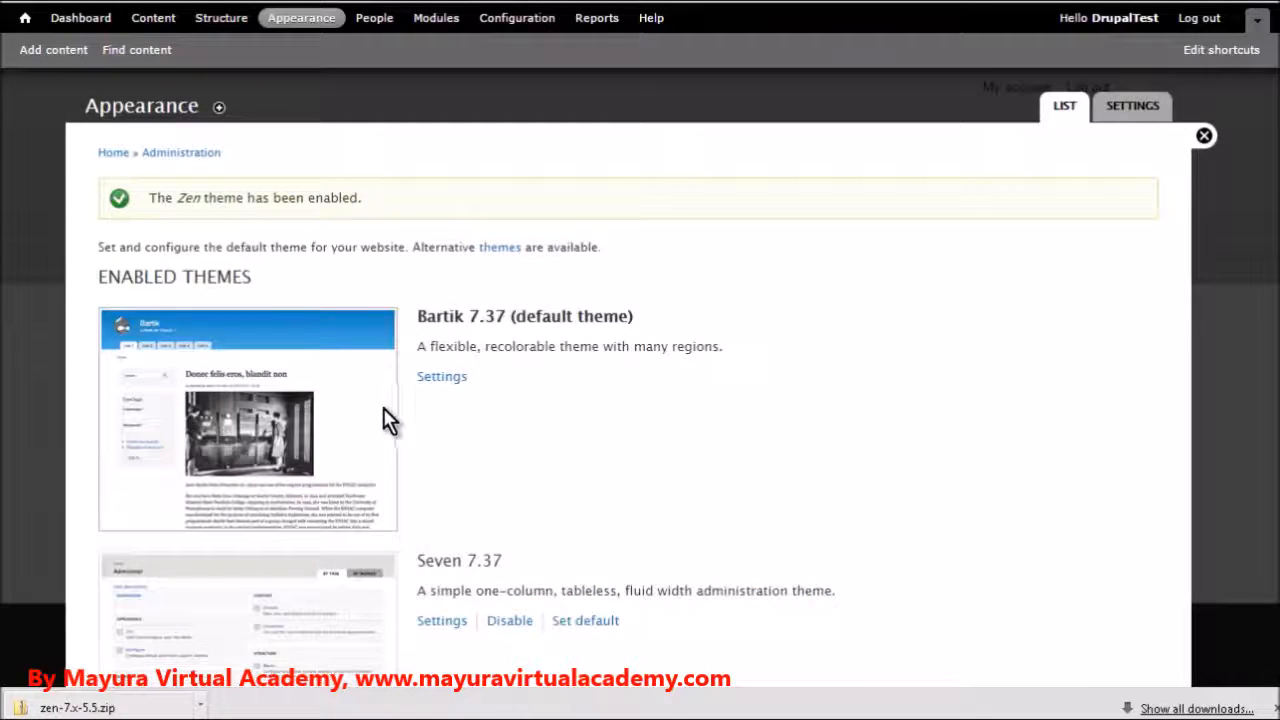
pyautogui.scroll(-5, 383, 407)
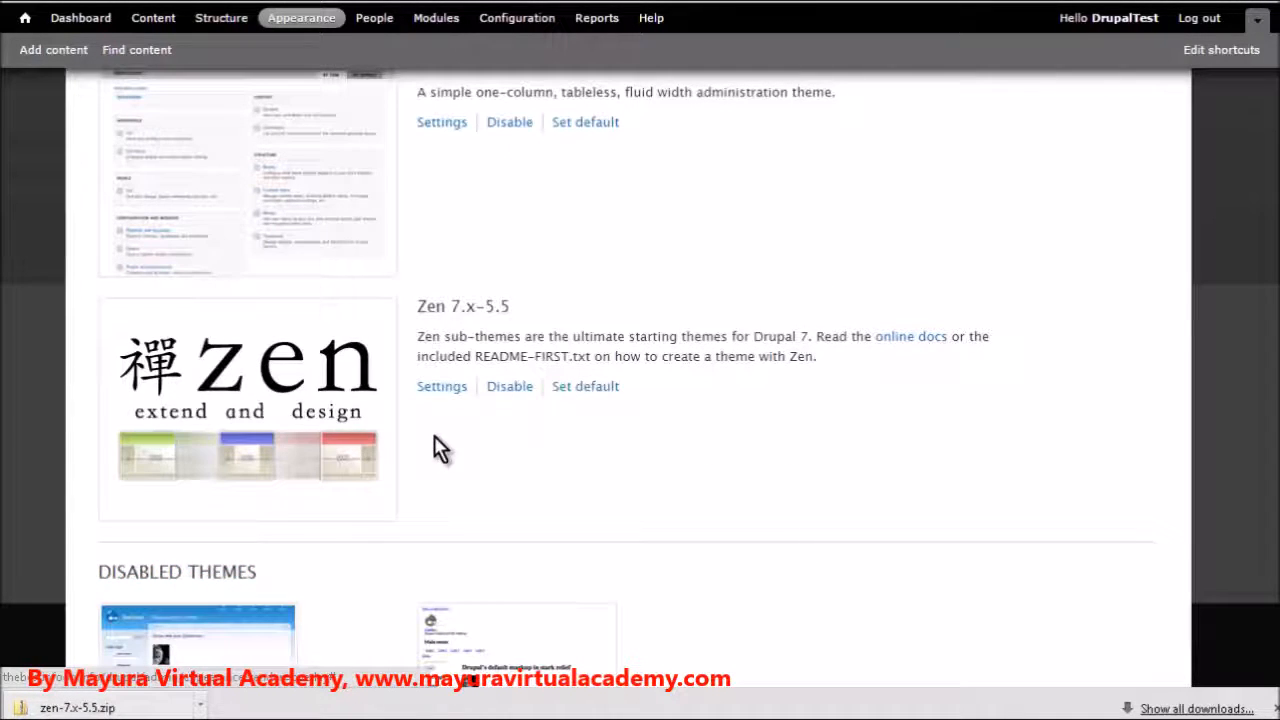
pyautogui.scroll(5, 643, 453)
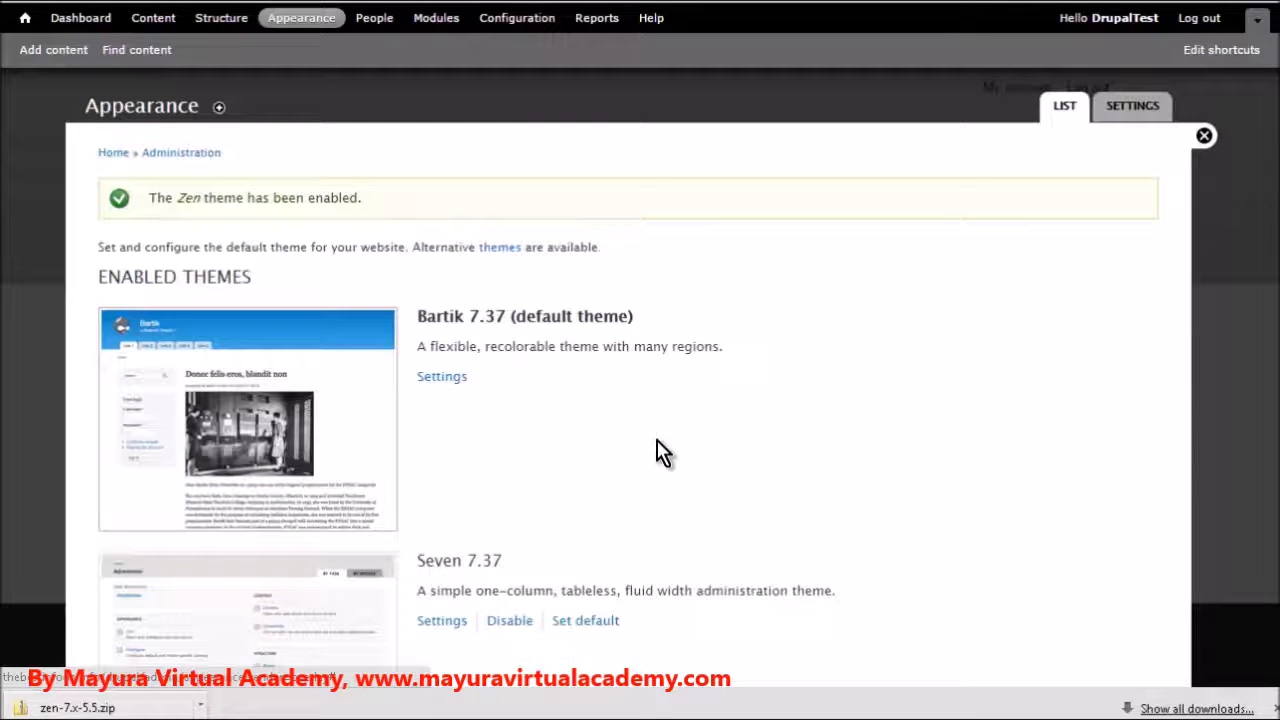
# Open the Zen theme's settings and examine its display, logo, shortcut icon, breadcrumb, accessibility and theme development options
pyautogui.click(1106, 104)
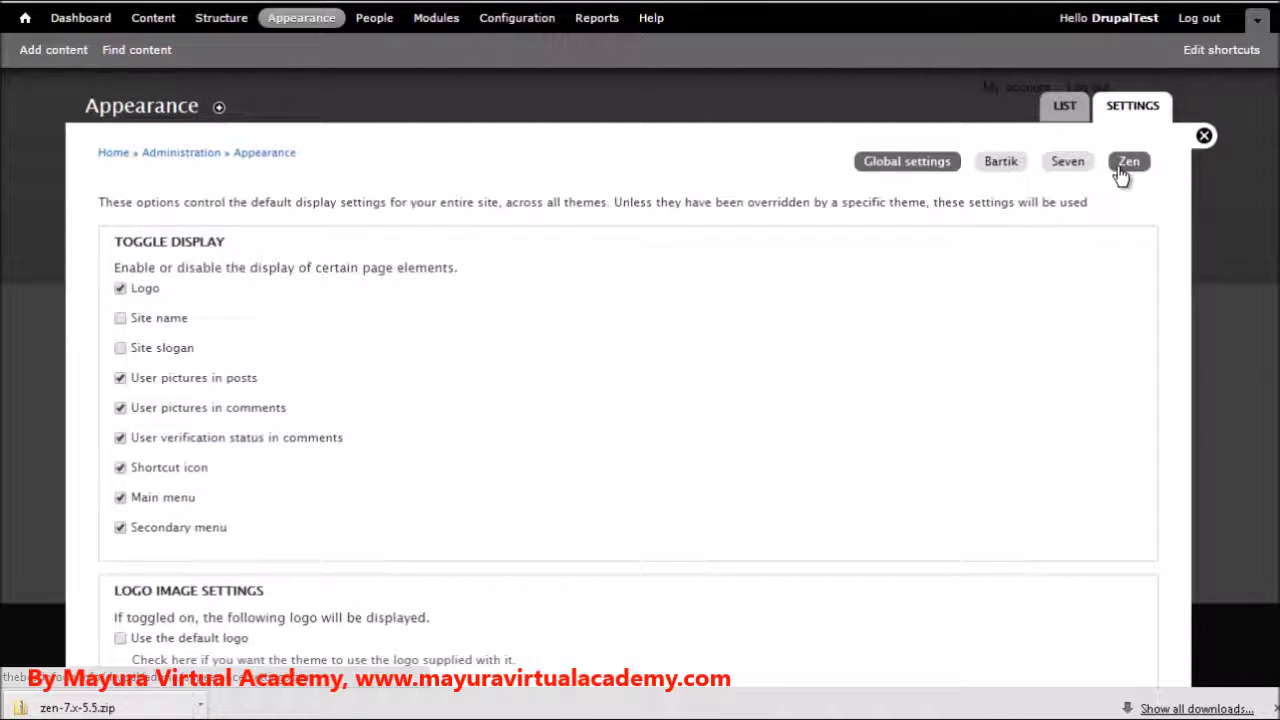
pyautogui.click(1129, 163)
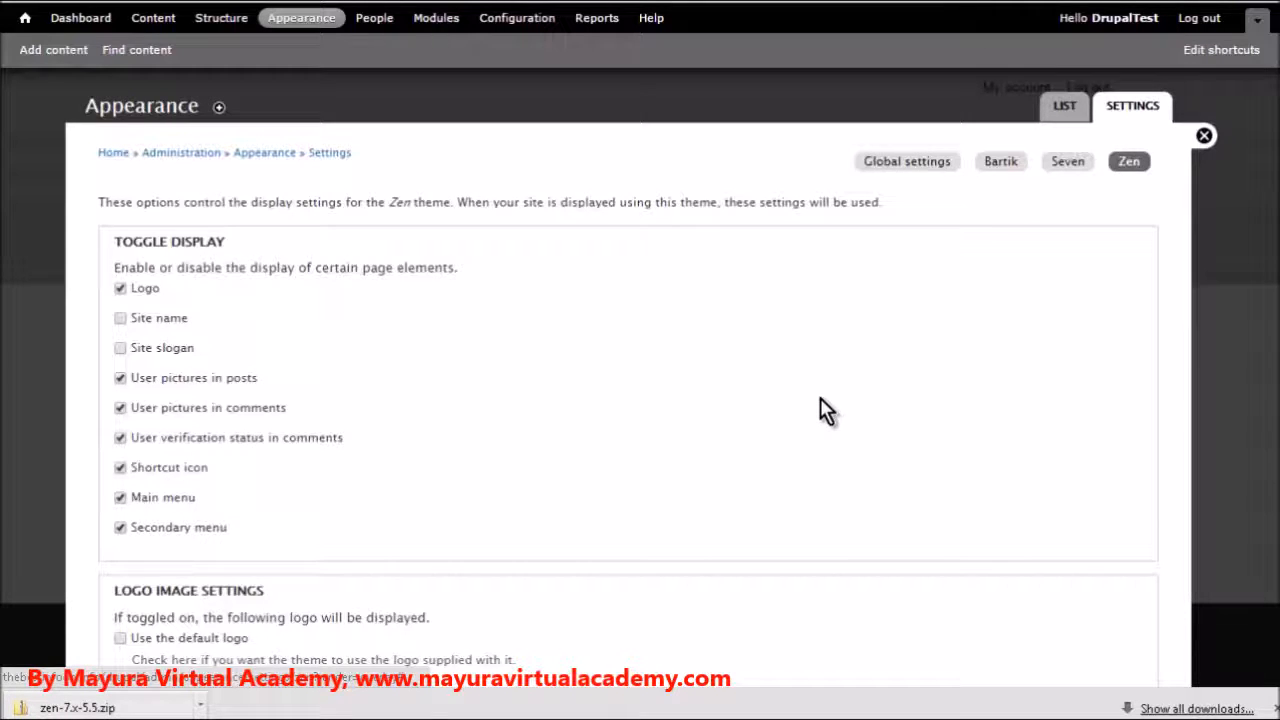
pyautogui.scroll(-2, 820, 398)
pyautogui.scroll(-2, 816, 408)
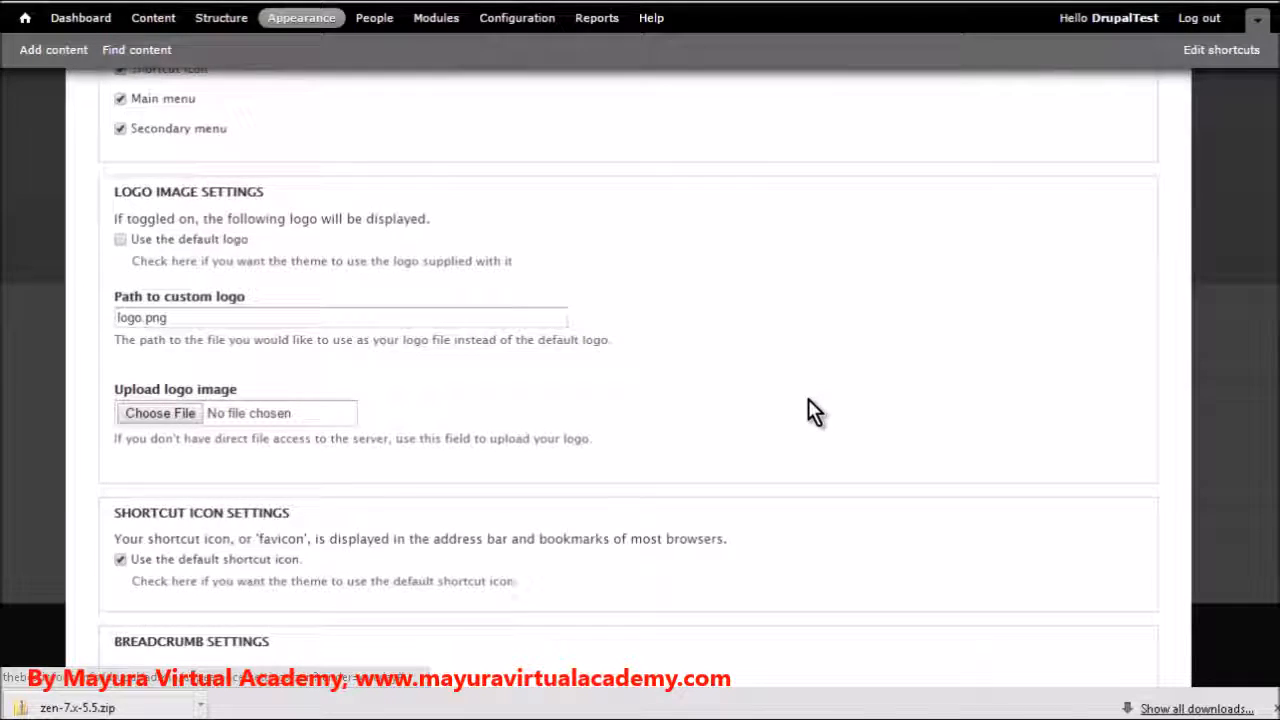
pyautogui.scroll(-2, 808, 412)
pyautogui.scroll(-2, 727, 411)
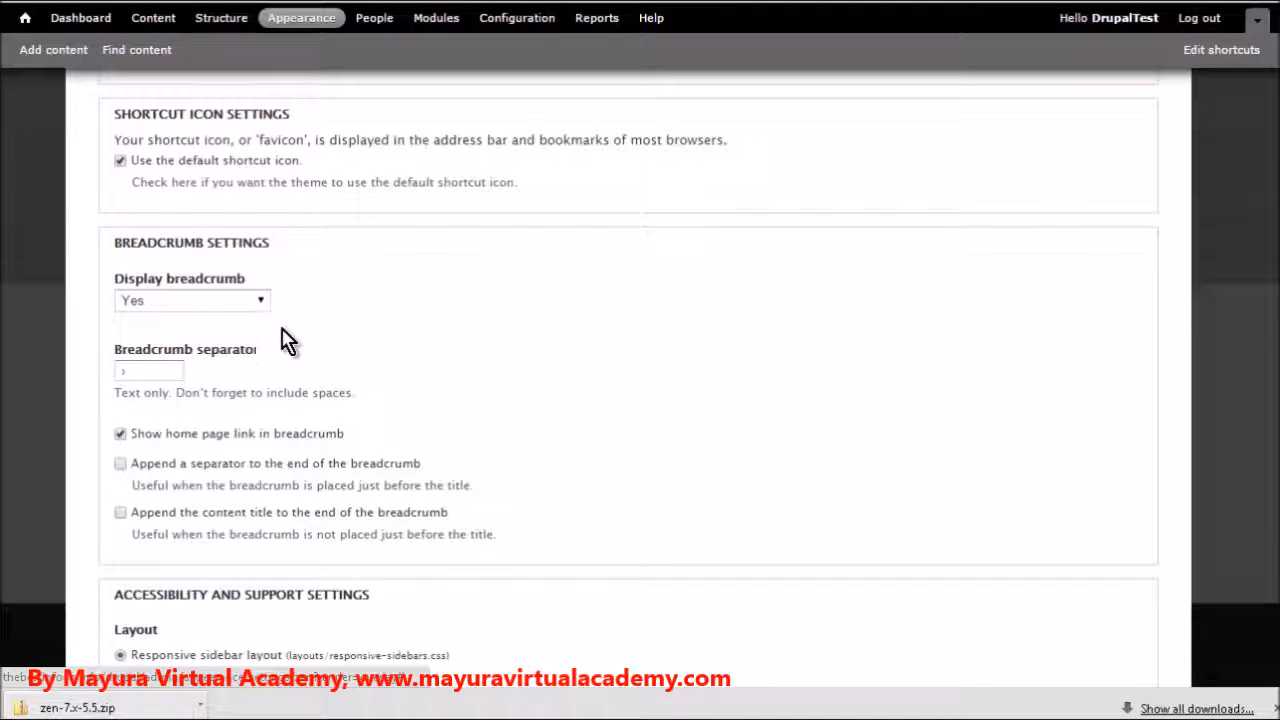
pyautogui.scroll(-3, 386, 357)
pyautogui.scroll(-3, 388, 358)
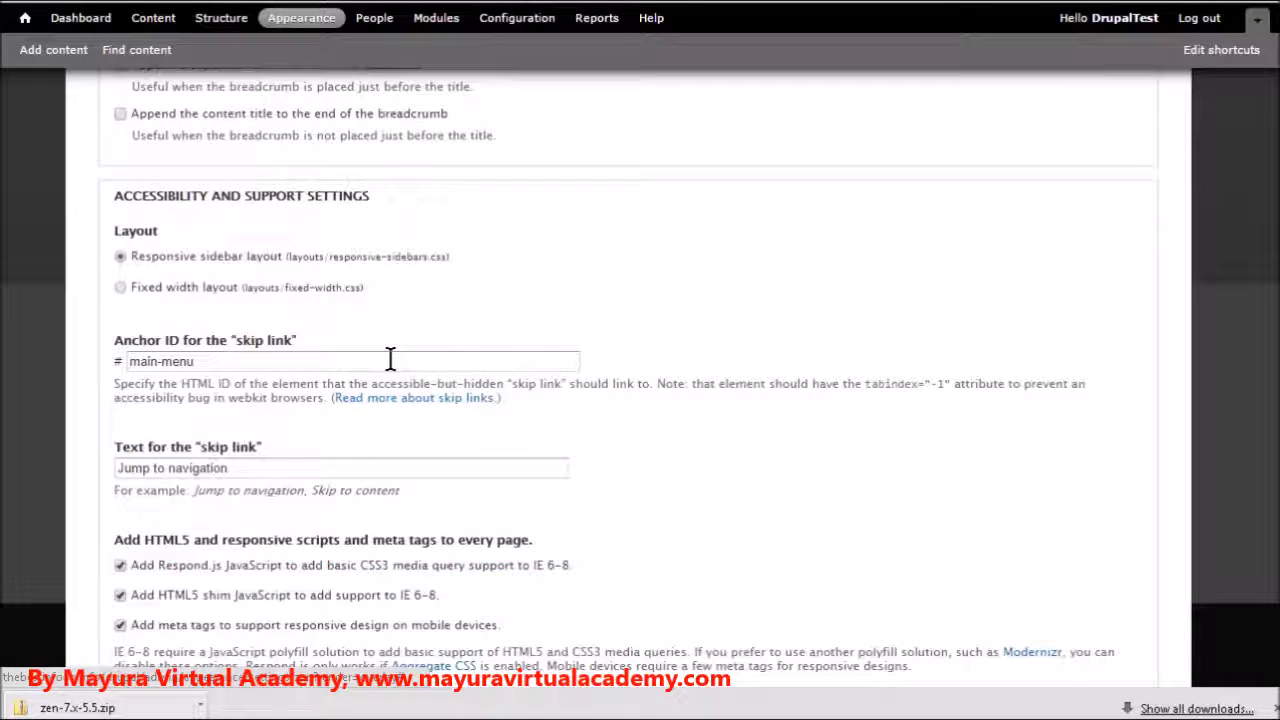
pyautogui.scroll(-2, 460, 383)
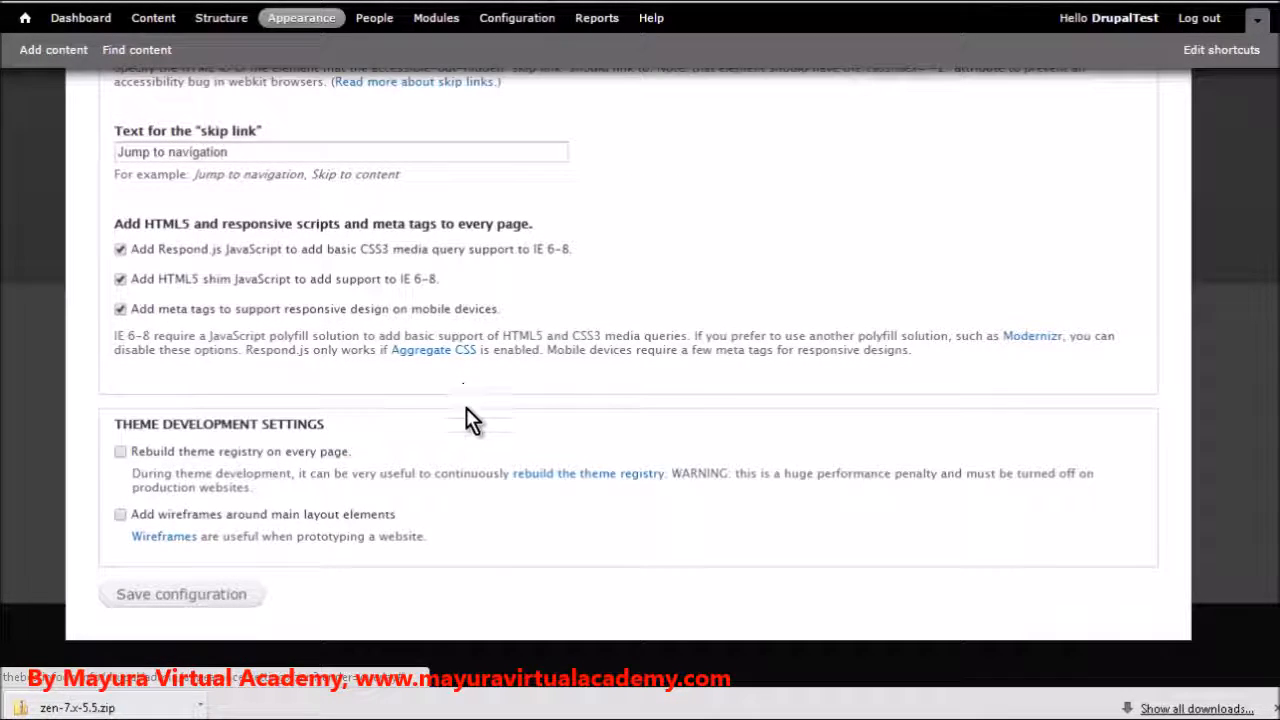
pyautogui.scroll(6, 706, 429)
pyautogui.scroll(10, 705, 422)
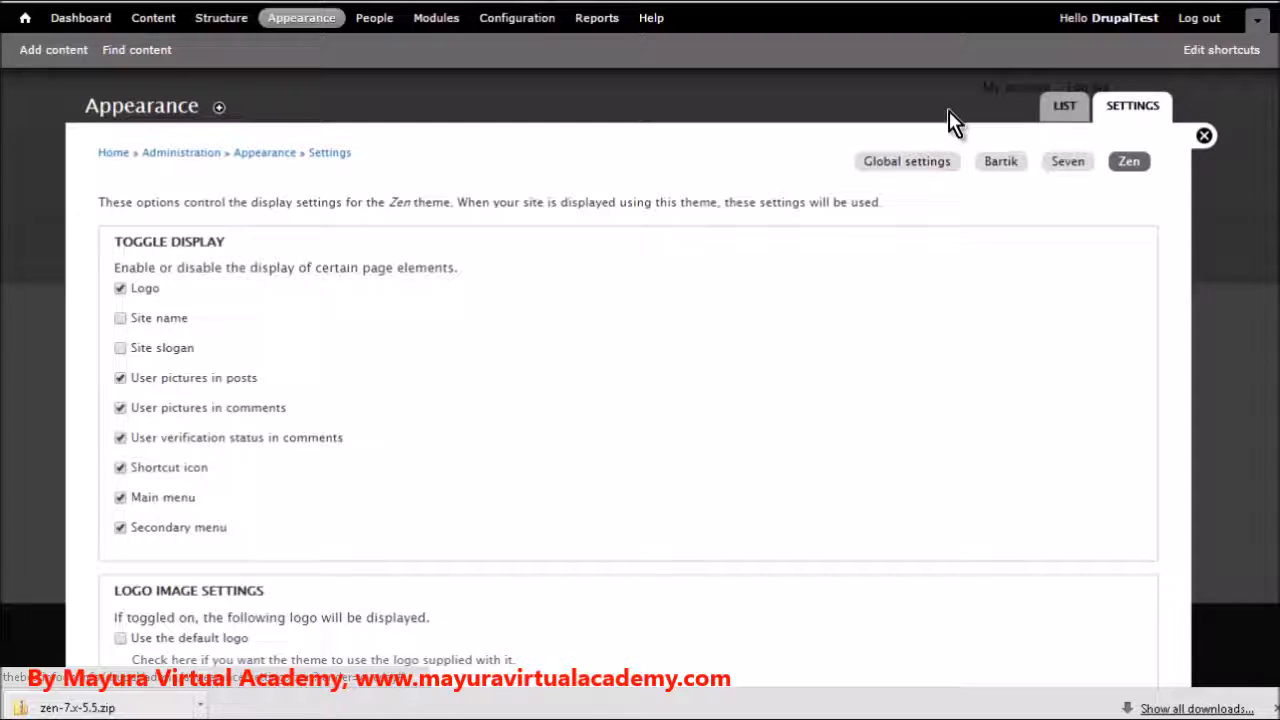
# Make Zen 7.x-5.5 the default theme from the theme list and view the site's home page
pyautogui.click(1052, 112)
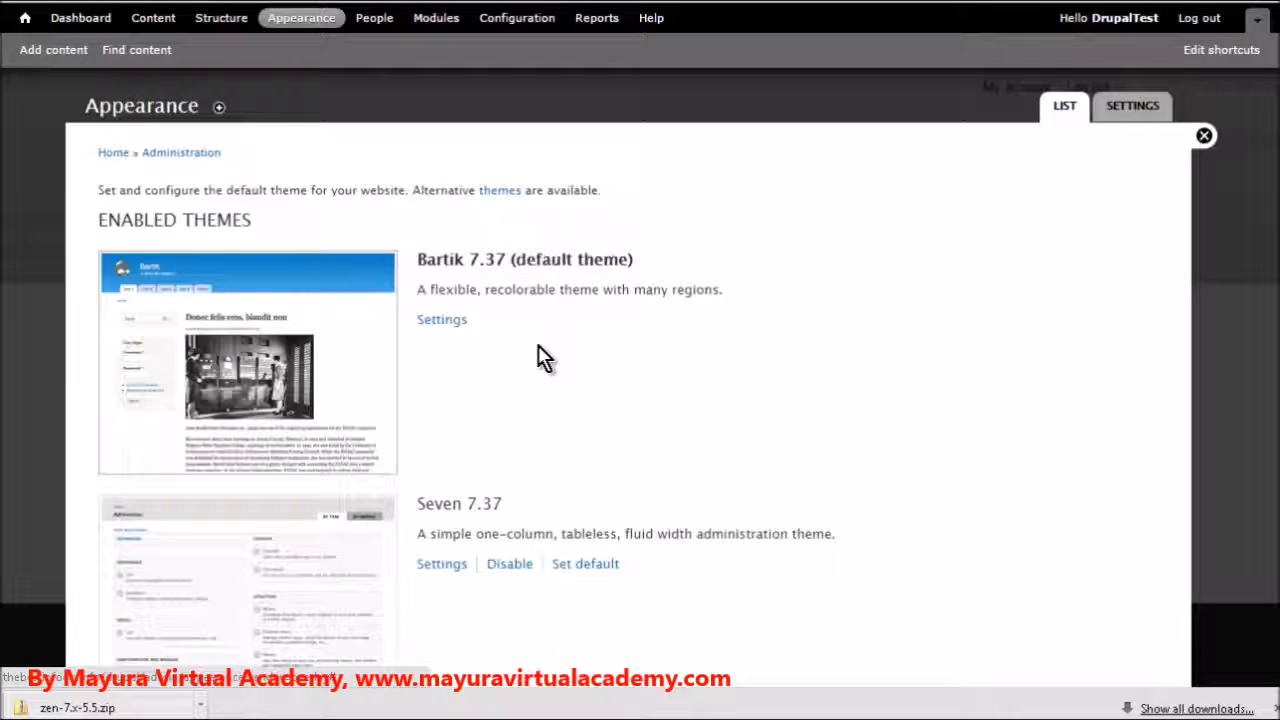
pyautogui.scroll(-4, 553, 357)
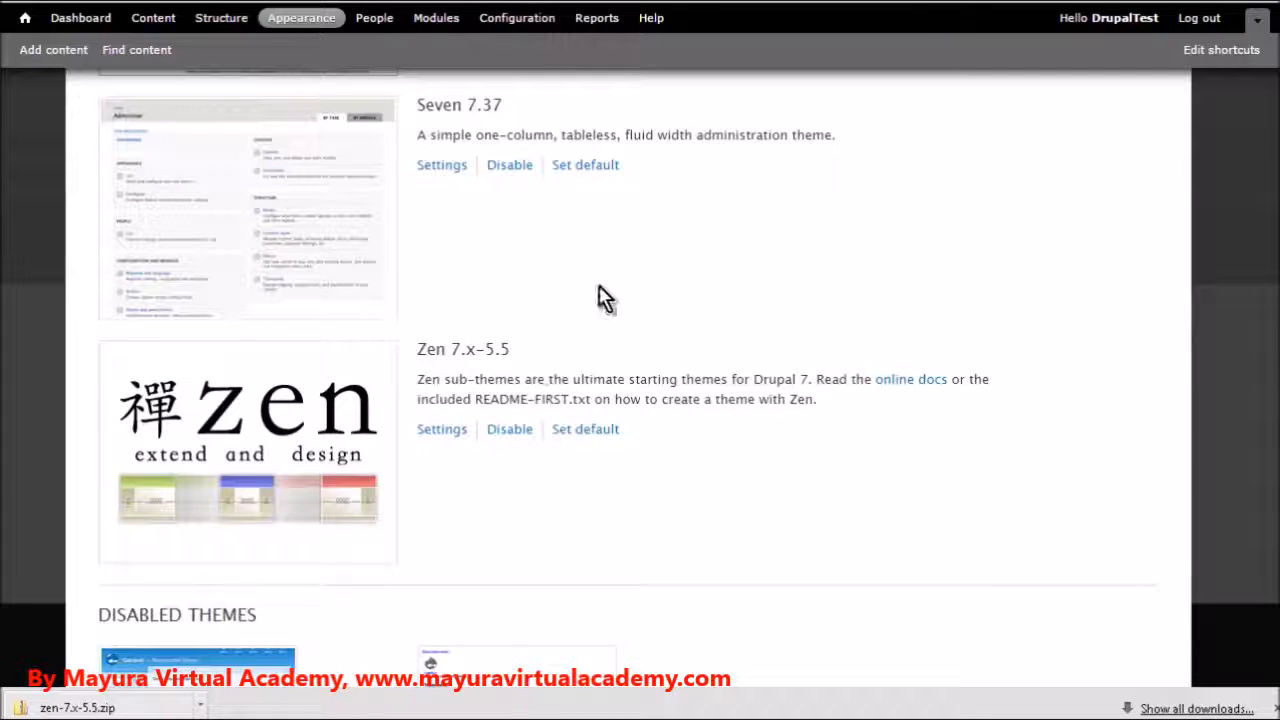
pyautogui.click(575, 434)
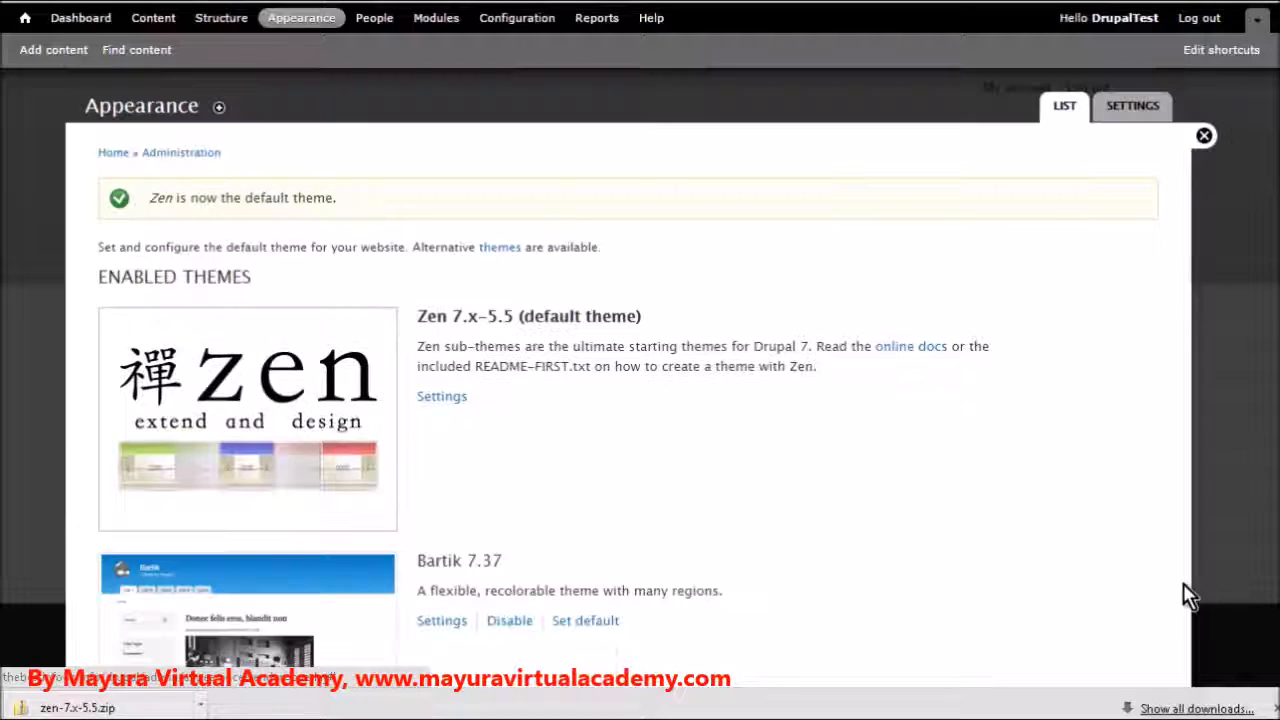
pyautogui.click(1268, 708)
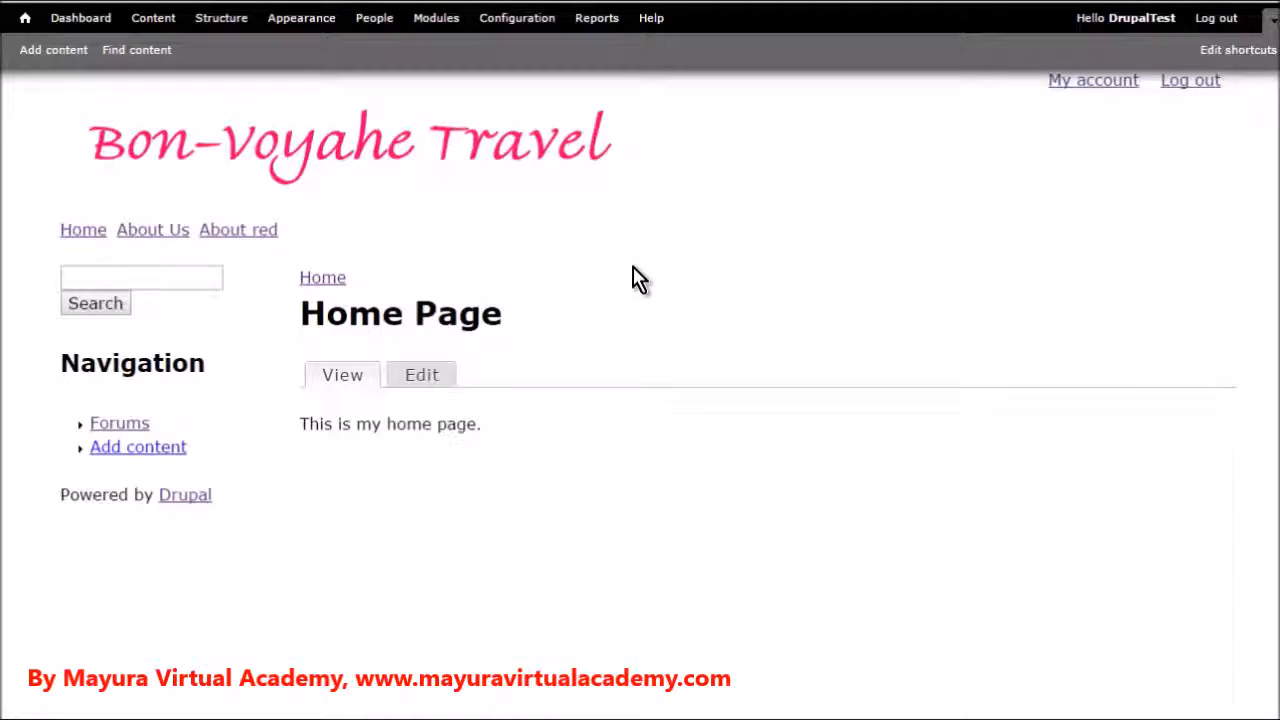
pyautogui.hotkey('ctrl', 'Tab')
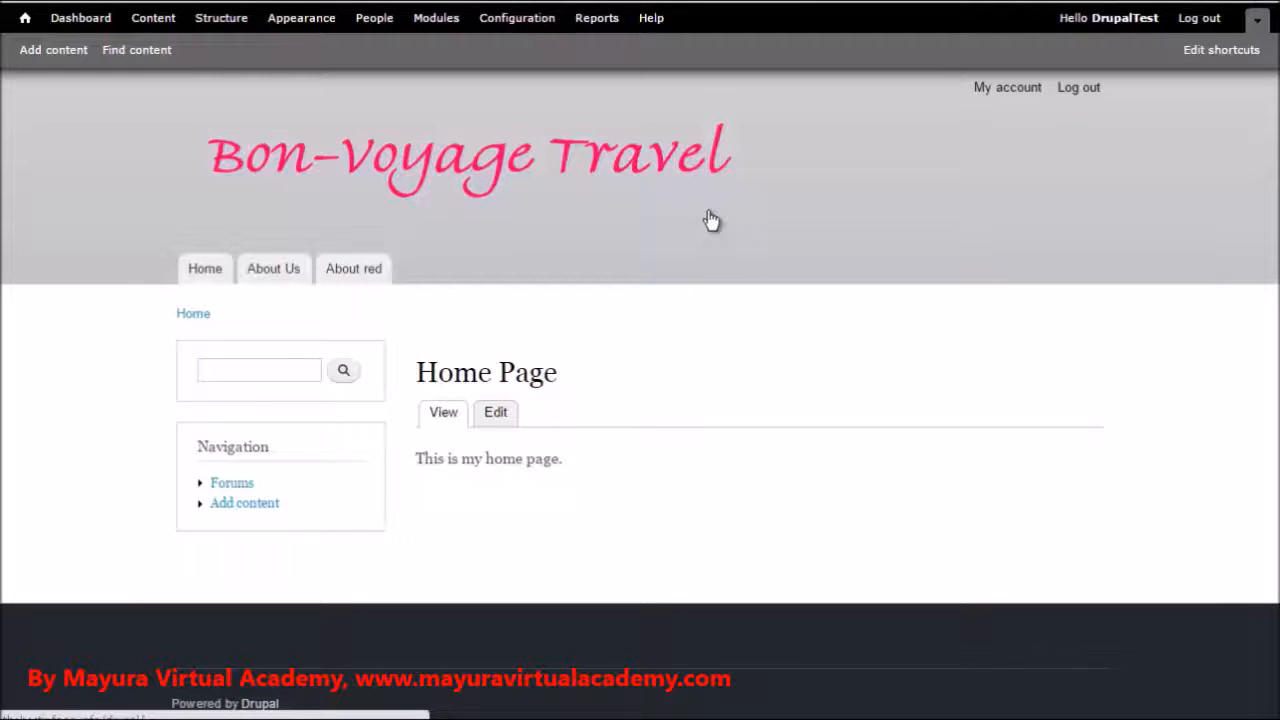
# Open the site's Blocks administration page and examine which blocks are assigned to each Bartik region
pyautogui.click(226, 22)
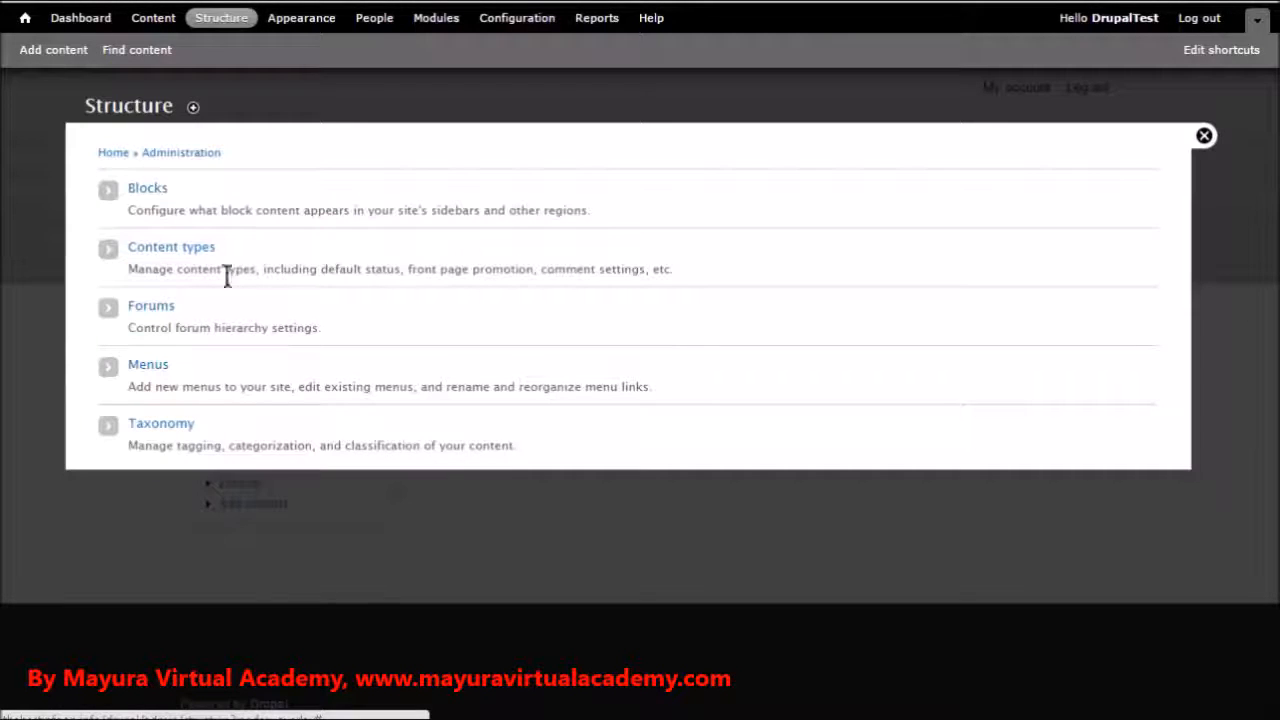
pyautogui.click(148, 192)
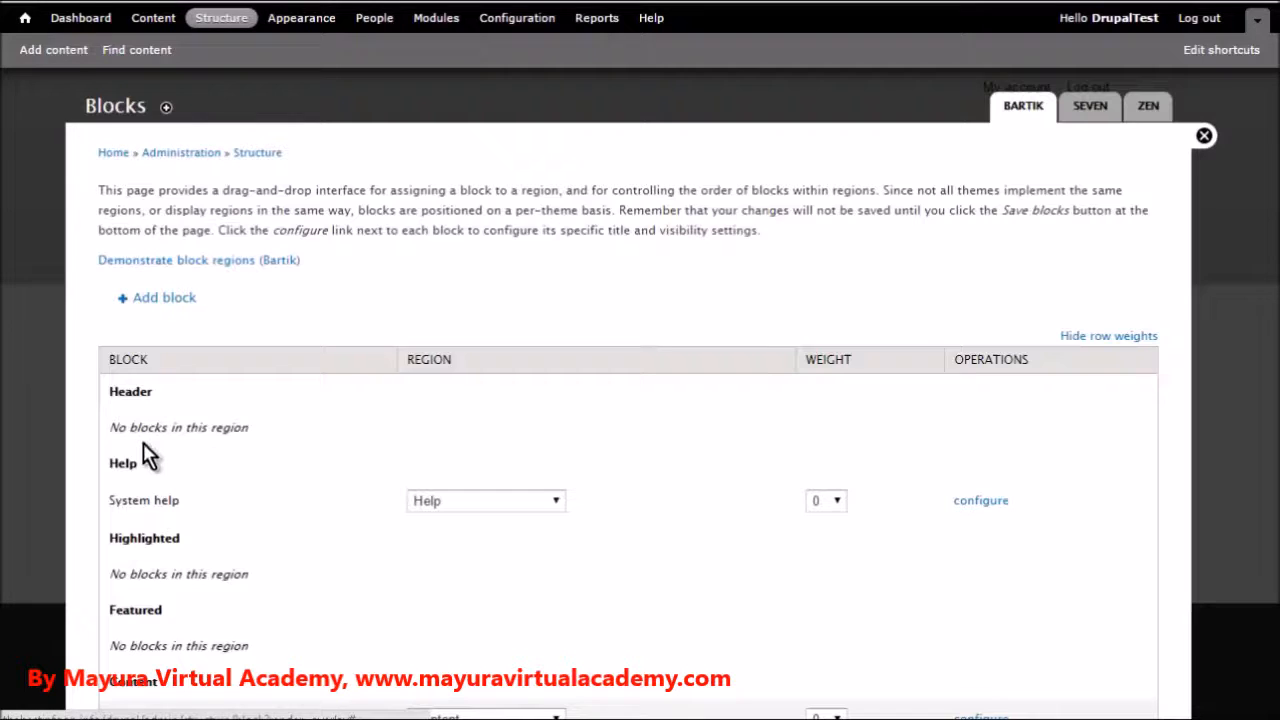
pyautogui.scroll(-2, 135, 362)
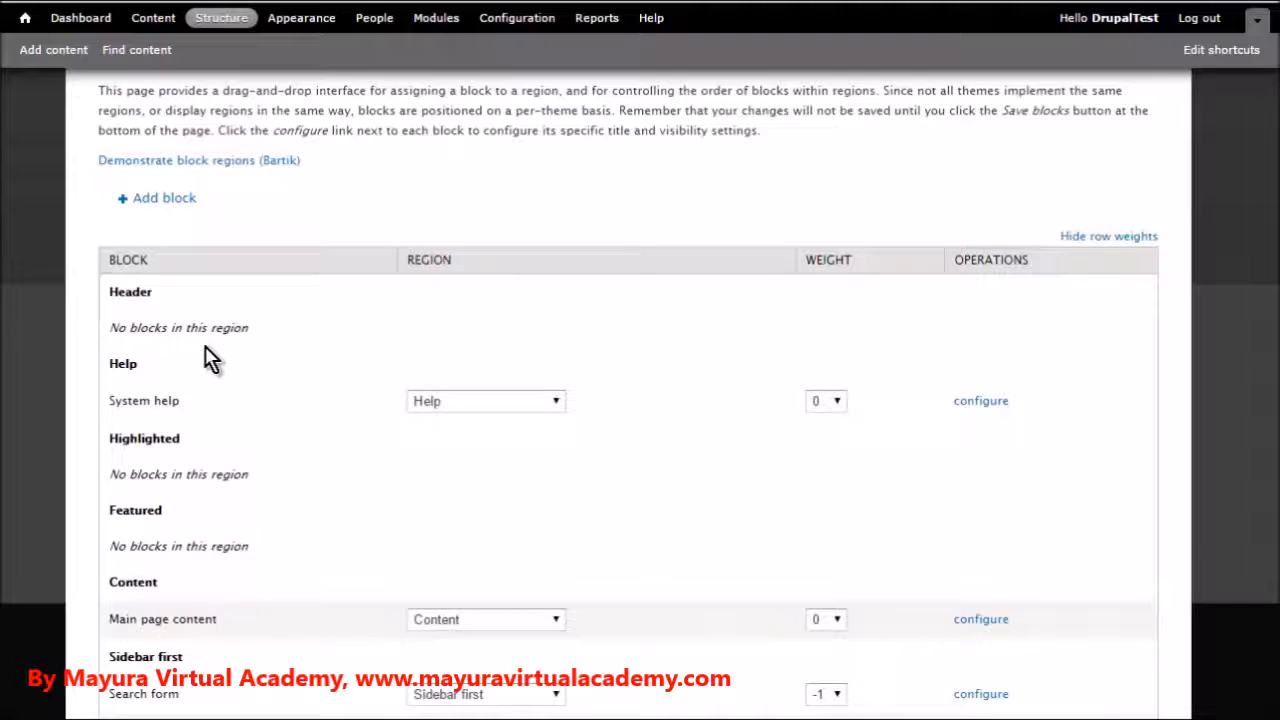
pyautogui.scroll(-1, 290, 370)
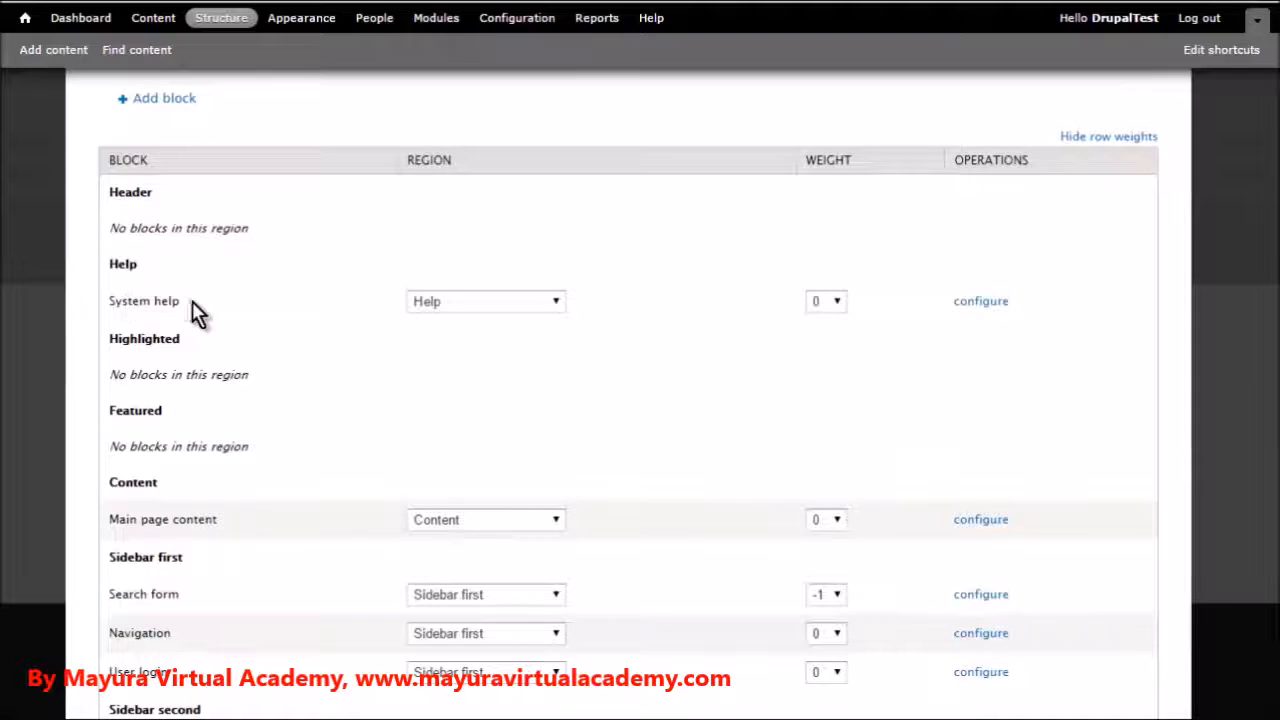
pyautogui.scroll(-1, 239, 315)
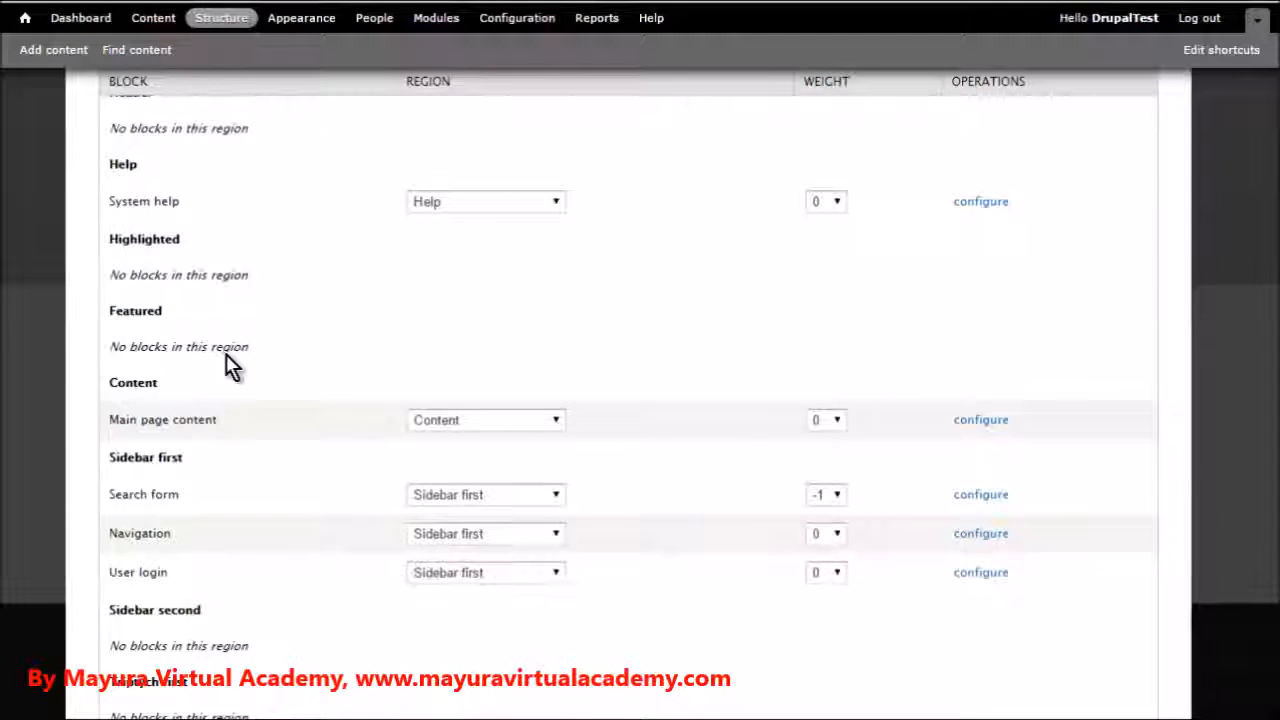
pyautogui.scroll(-5, 290, 357)
pyautogui.scroll(-3, 290, 357)
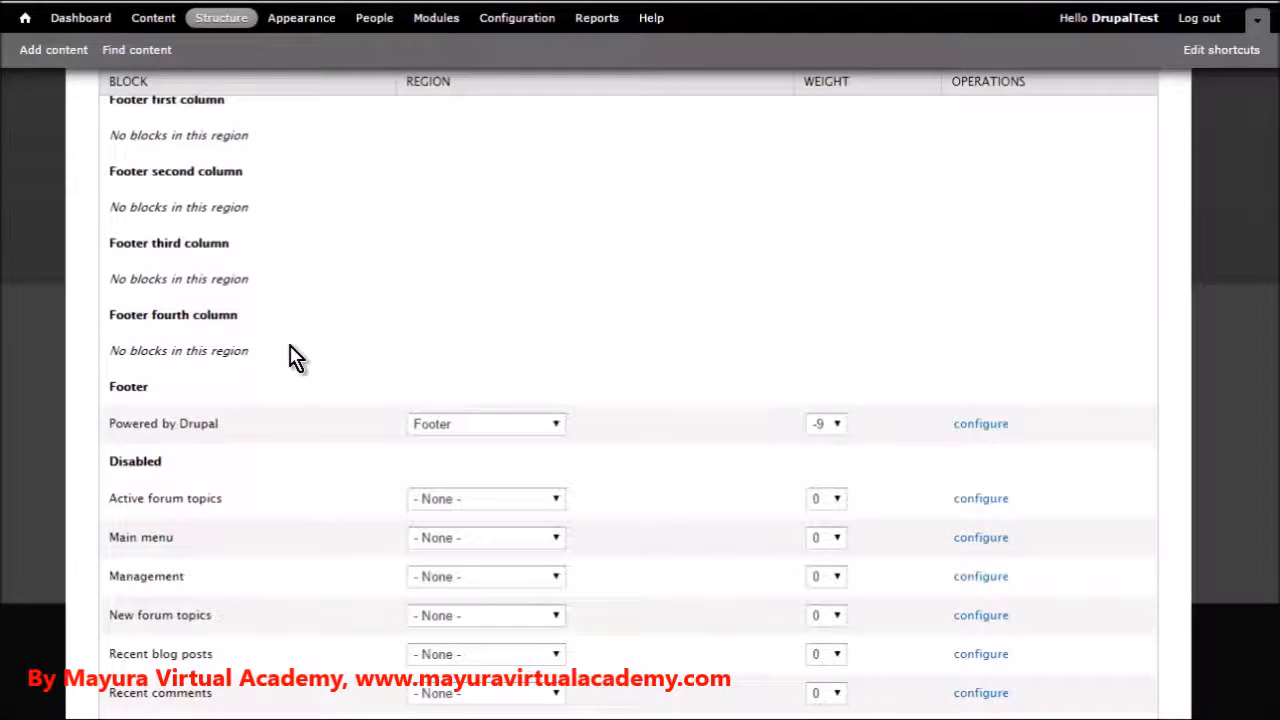
pyautogui.scroll(8, 290, 357)
pyautogui.scroll(3, 290, 357)
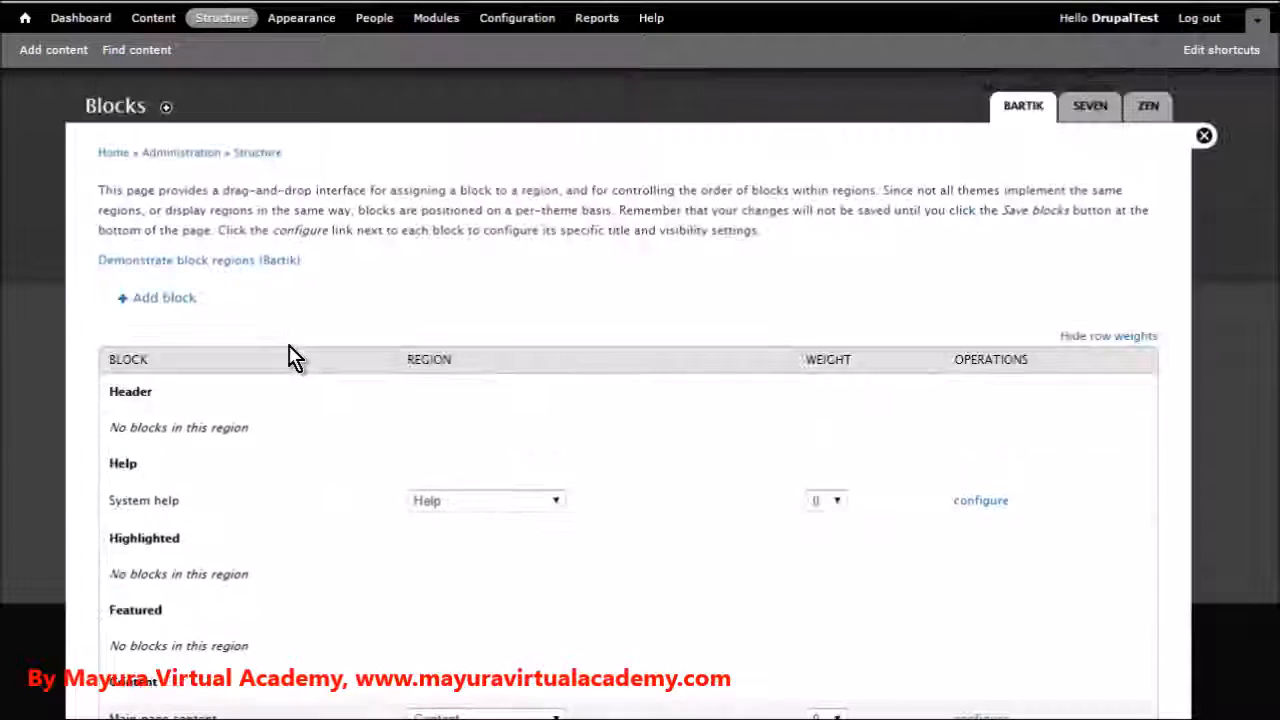
# Start a new custom block titled Featured with the description "Featured Stuff" and a body beginning "Featured content."
pyautogui.click(176, 298)
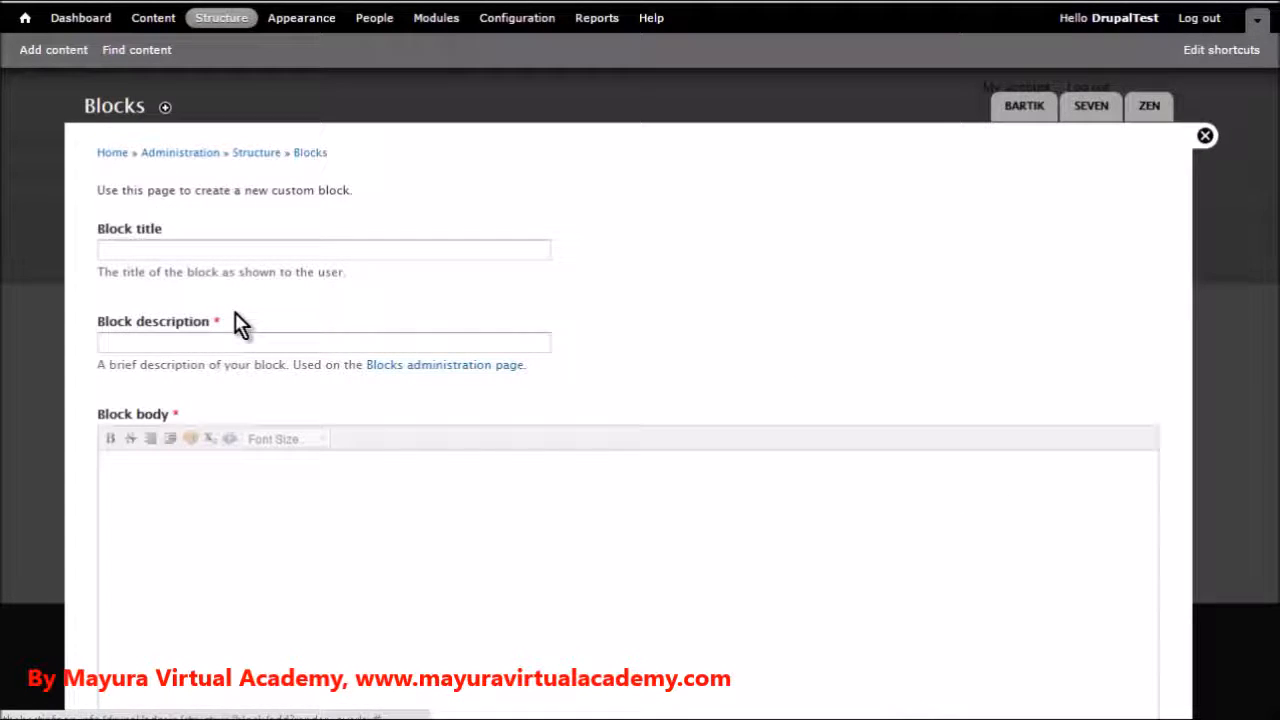
pyautogui.click(135, 247)
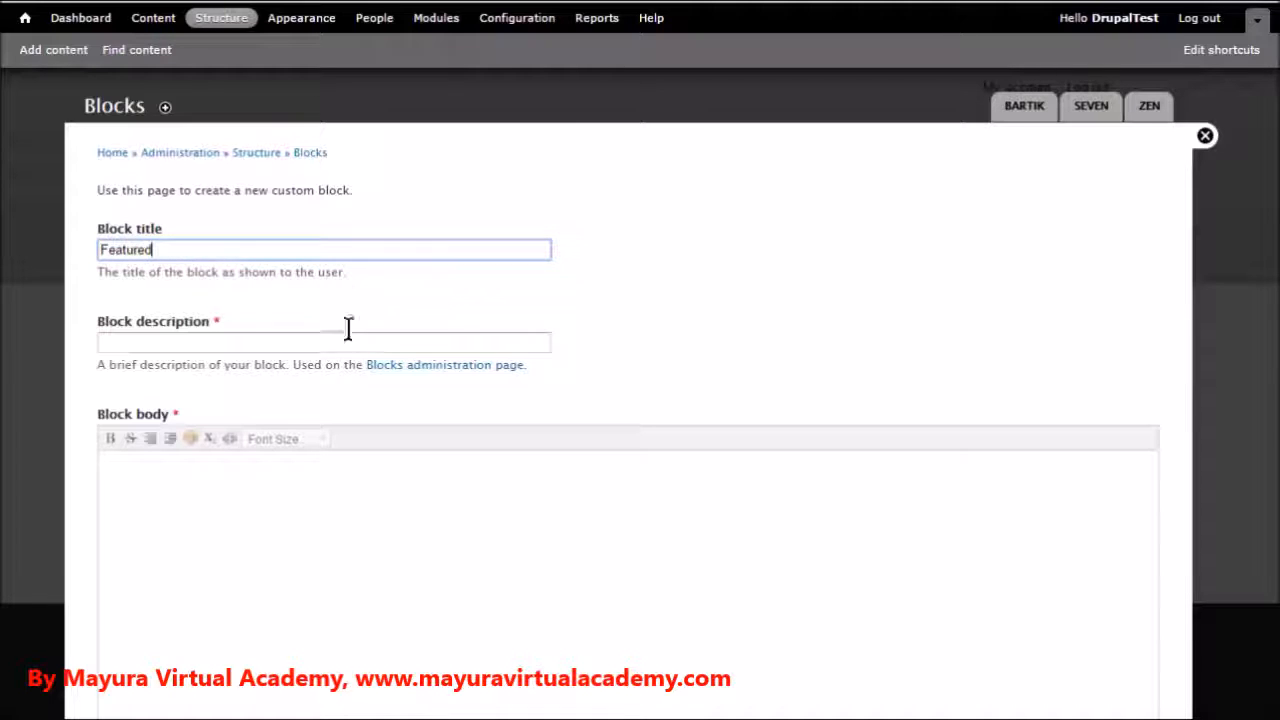
pyautogui.click(172, 342)
pyautogui.write('Featured Stuff')
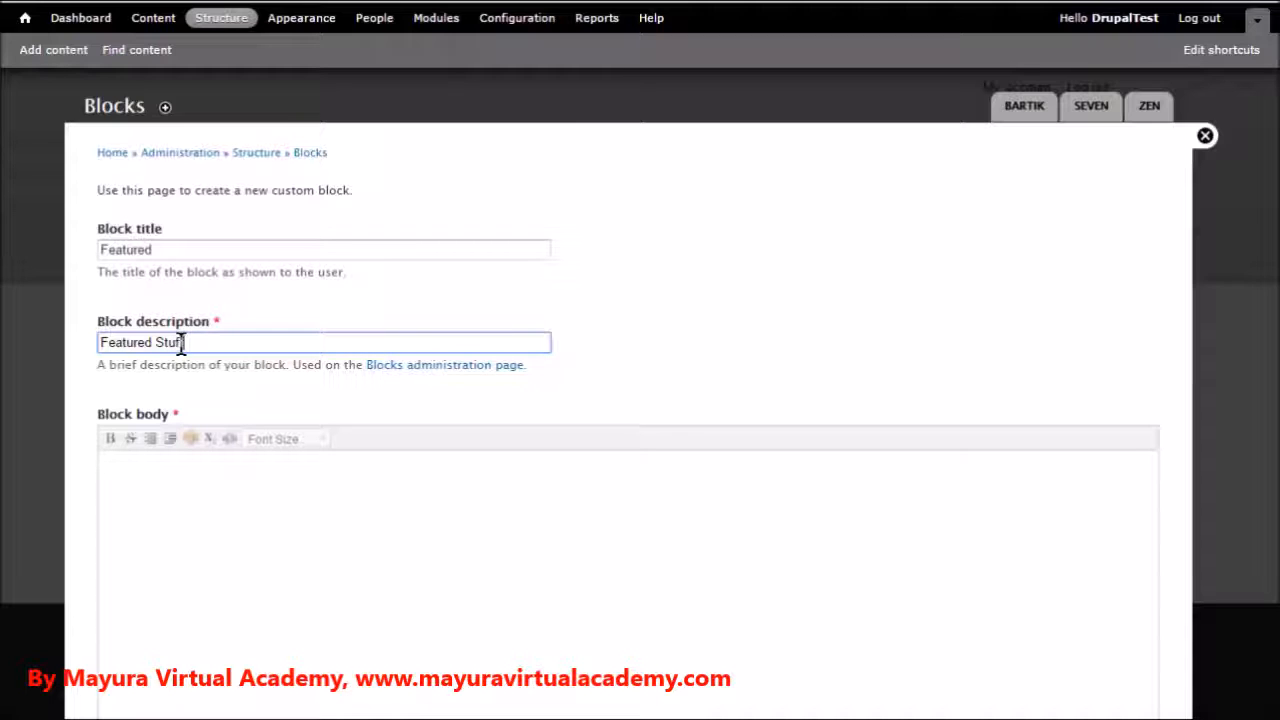
pyautogui.scroll(-2, 200, 415)
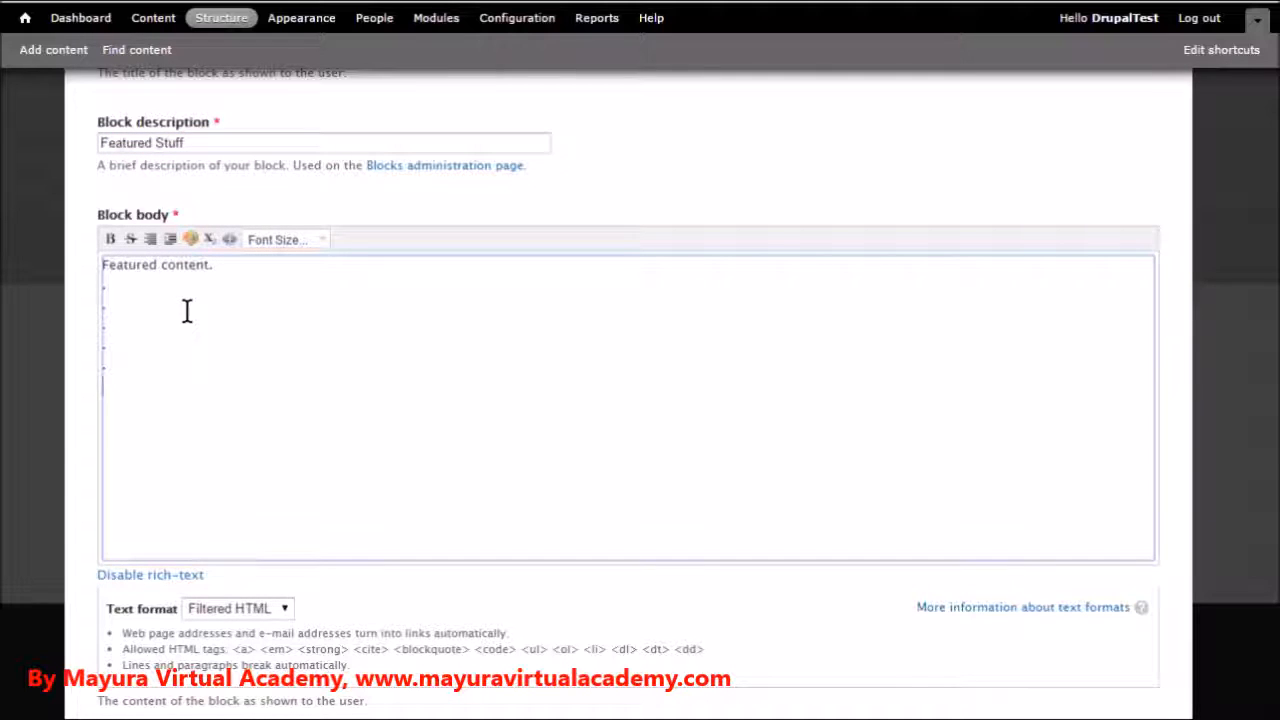
# Assign the new block to the Featured region of the default Bartik theme
pyautogui.scroll(-1, 219, 326)
pyautogui.scroll(-3, 235, 333)
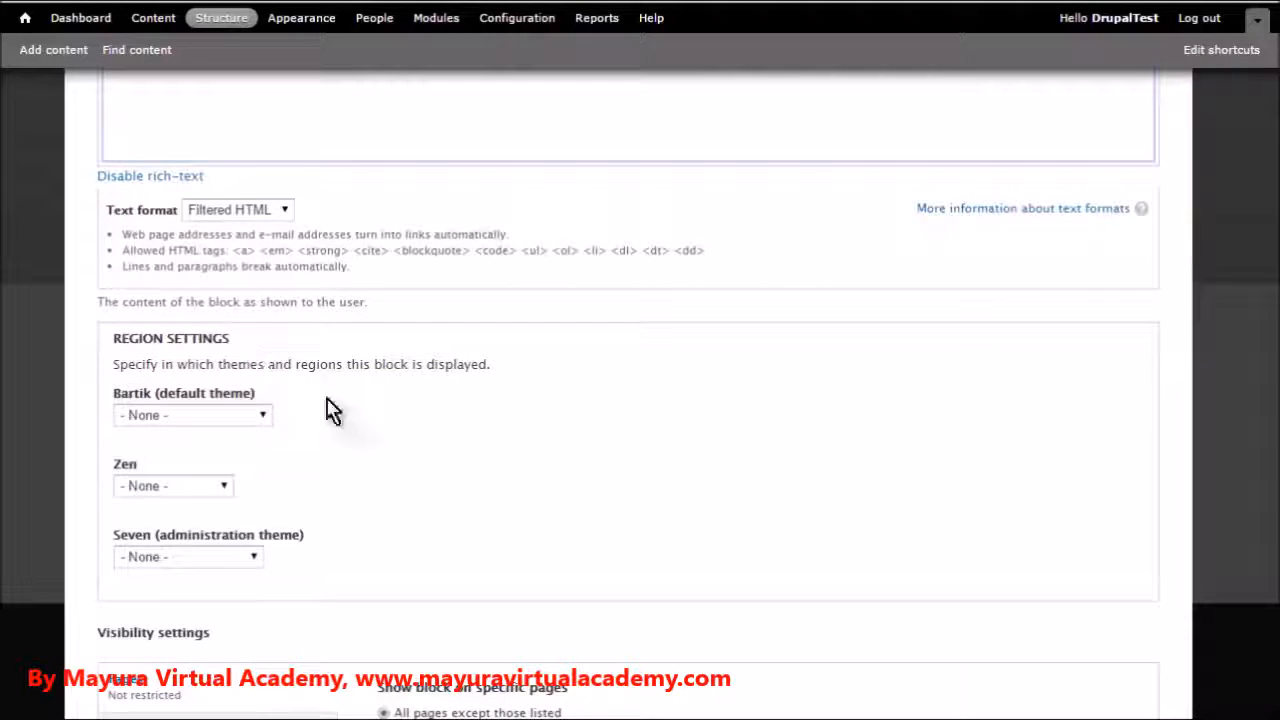
pyautogui.scroll(-1, 266, 363)
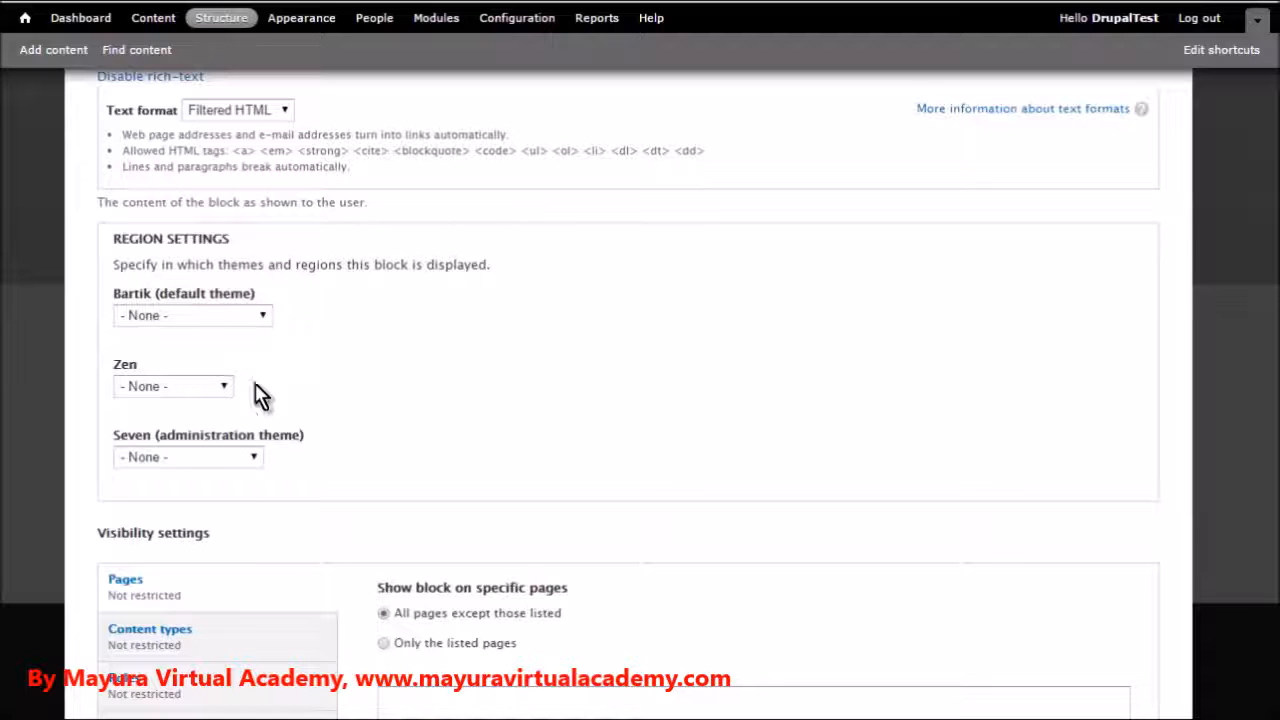
pyautogui.click(264, 320)
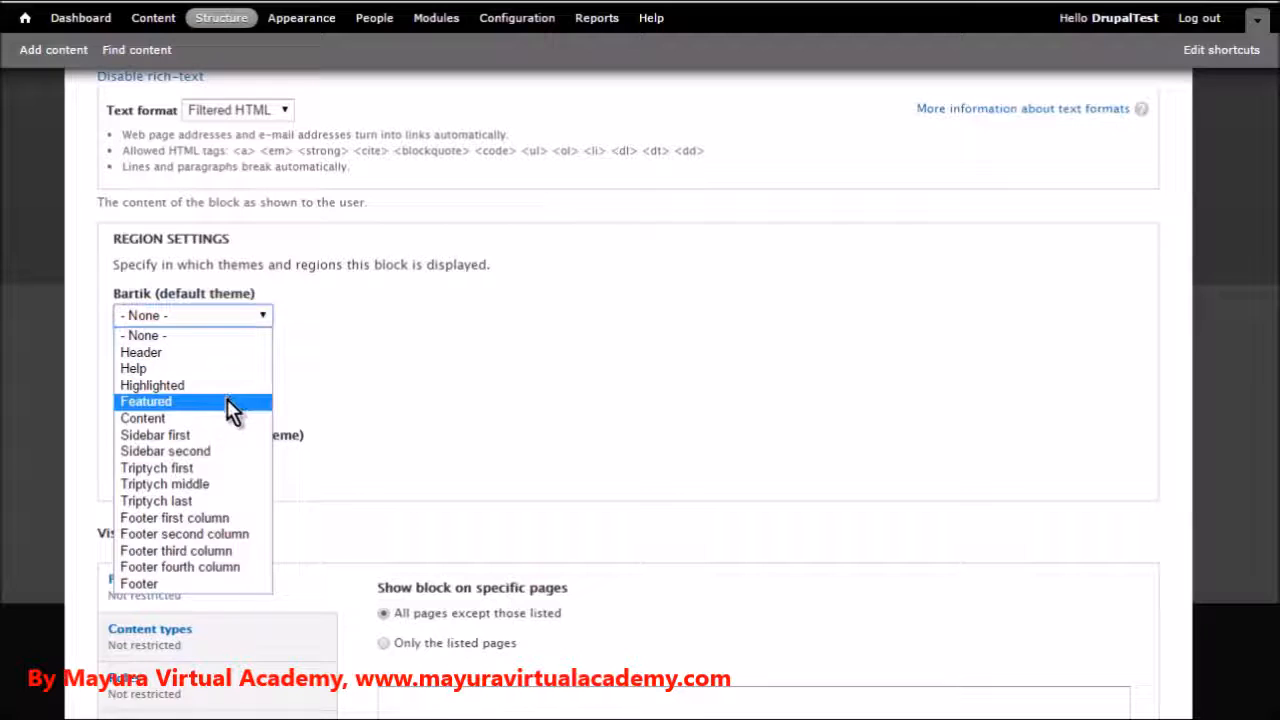
pyautogui.click(228, 402)
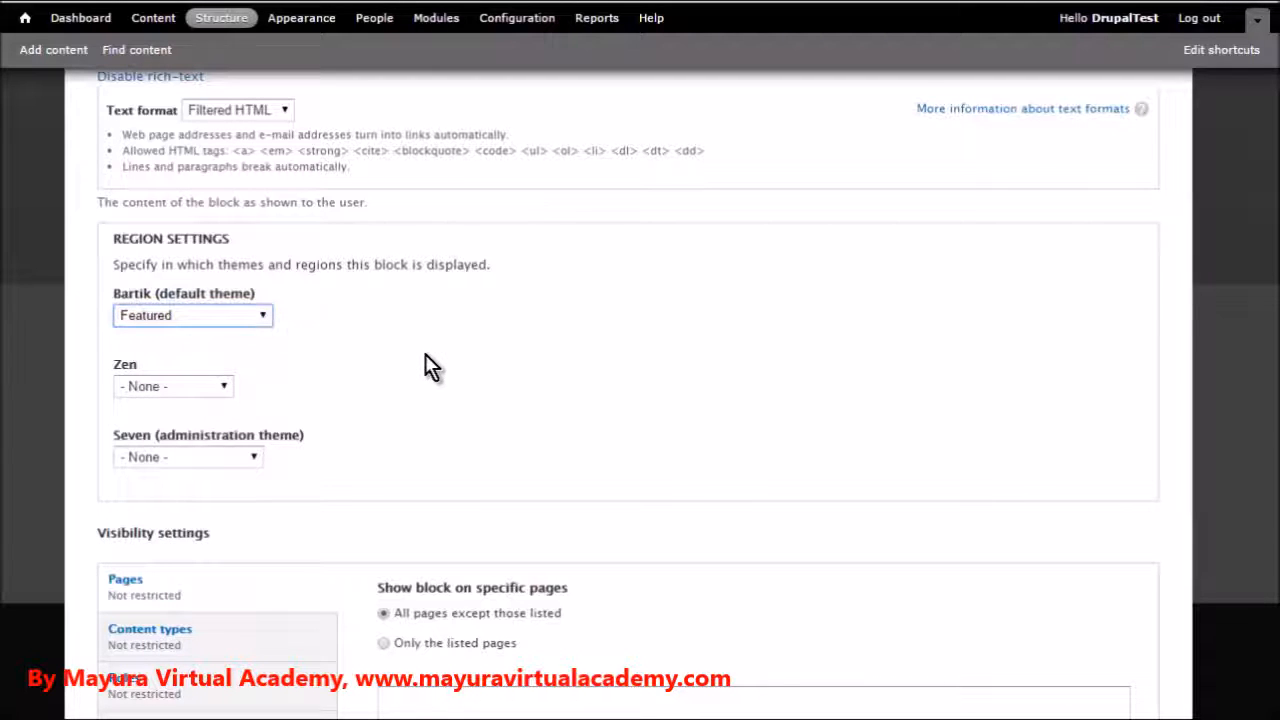
# Review the block's visibility settings for pages, content types, roles and users, and save the block
pyautogui.scroll(-1, 403, 352)
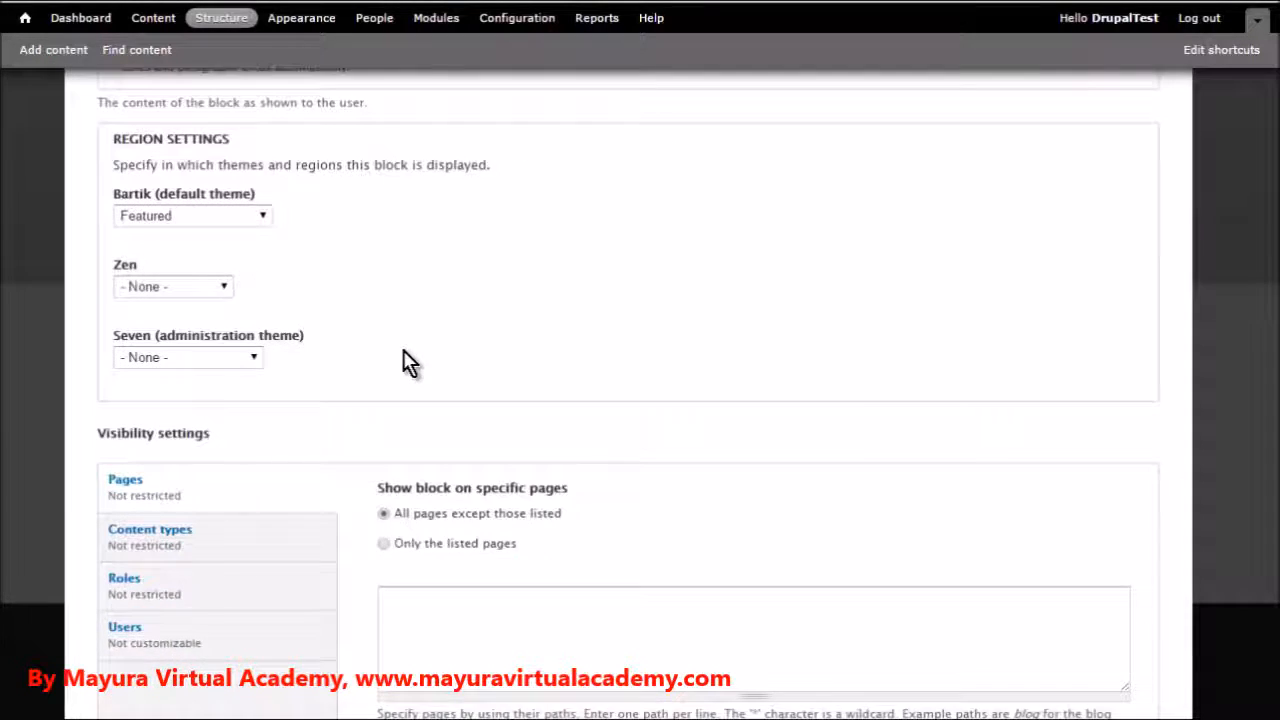
pyautogui.scroll(-2, 406, 362)
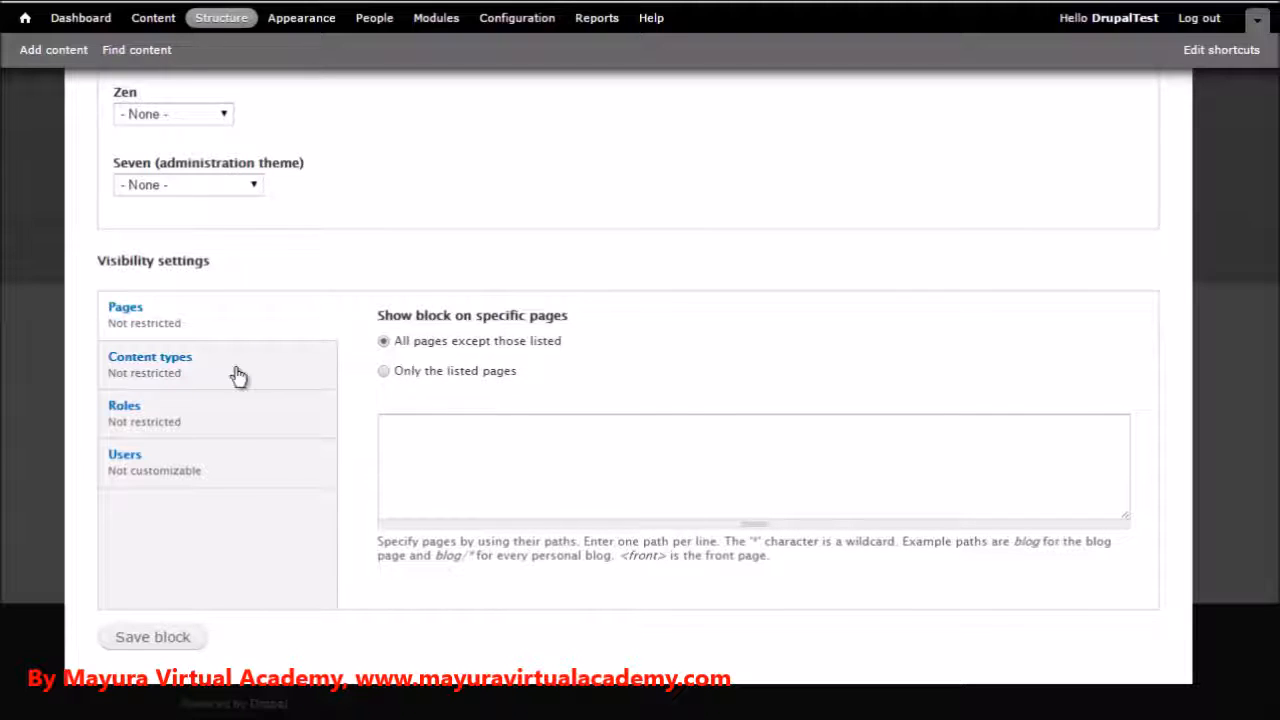
pyautogui.click(163, 360)
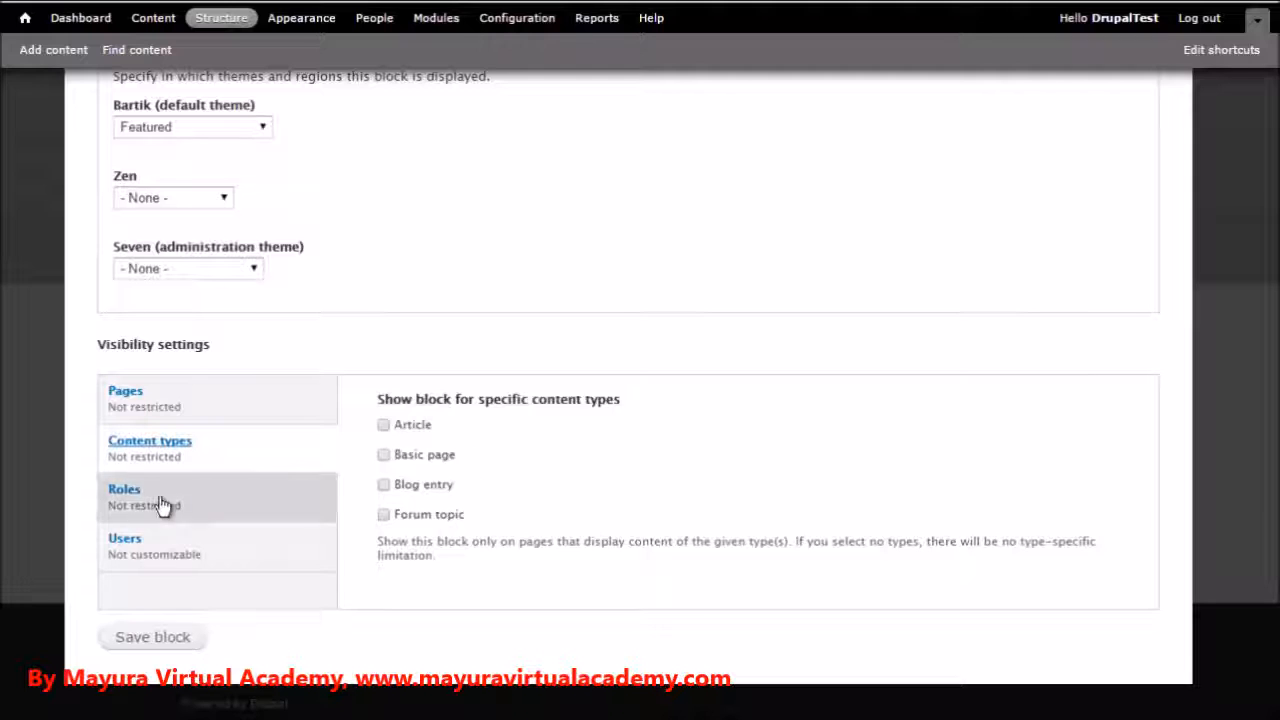
pyautogui.click(126, 493)
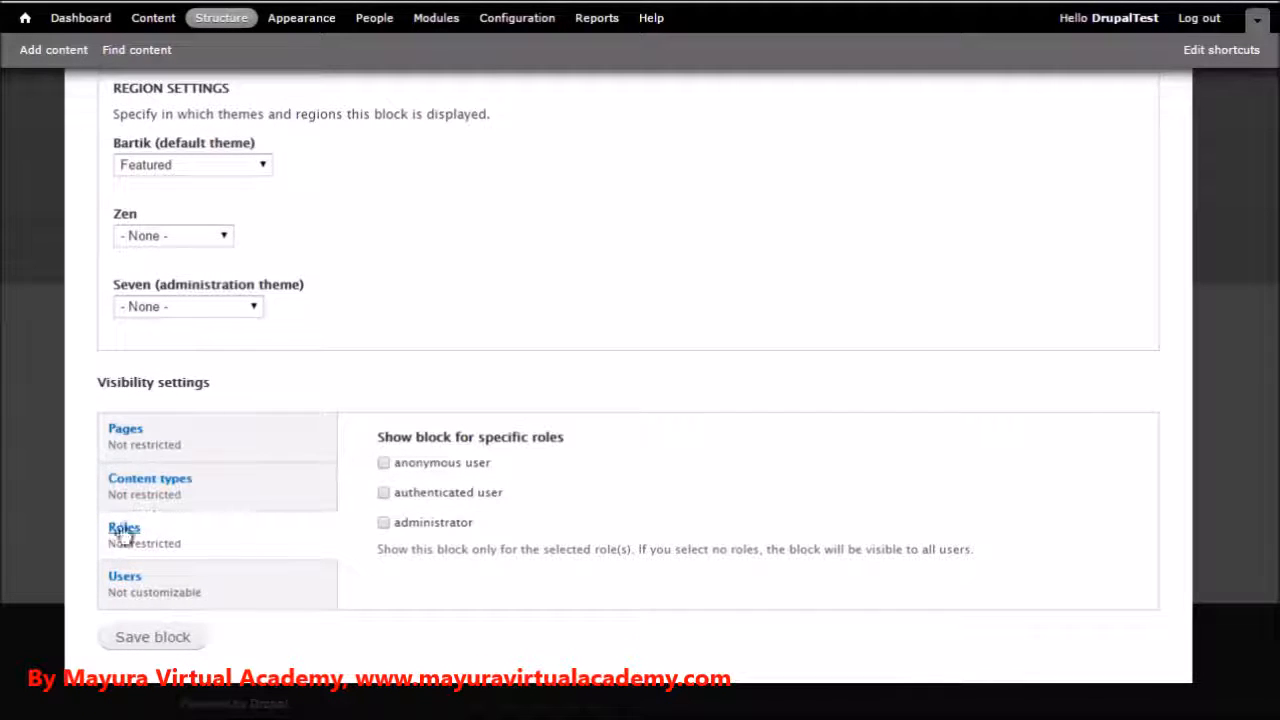
pyautogui.click(124, 585)
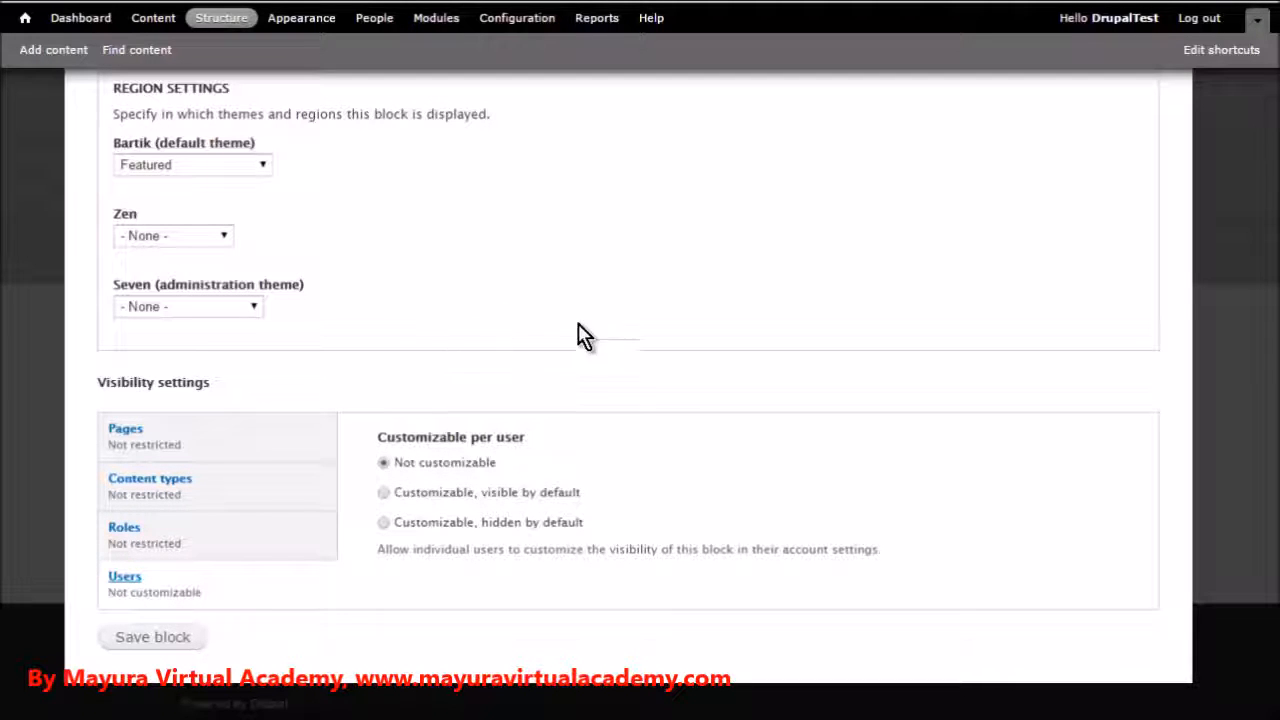
pyautogui.click(142, 639)
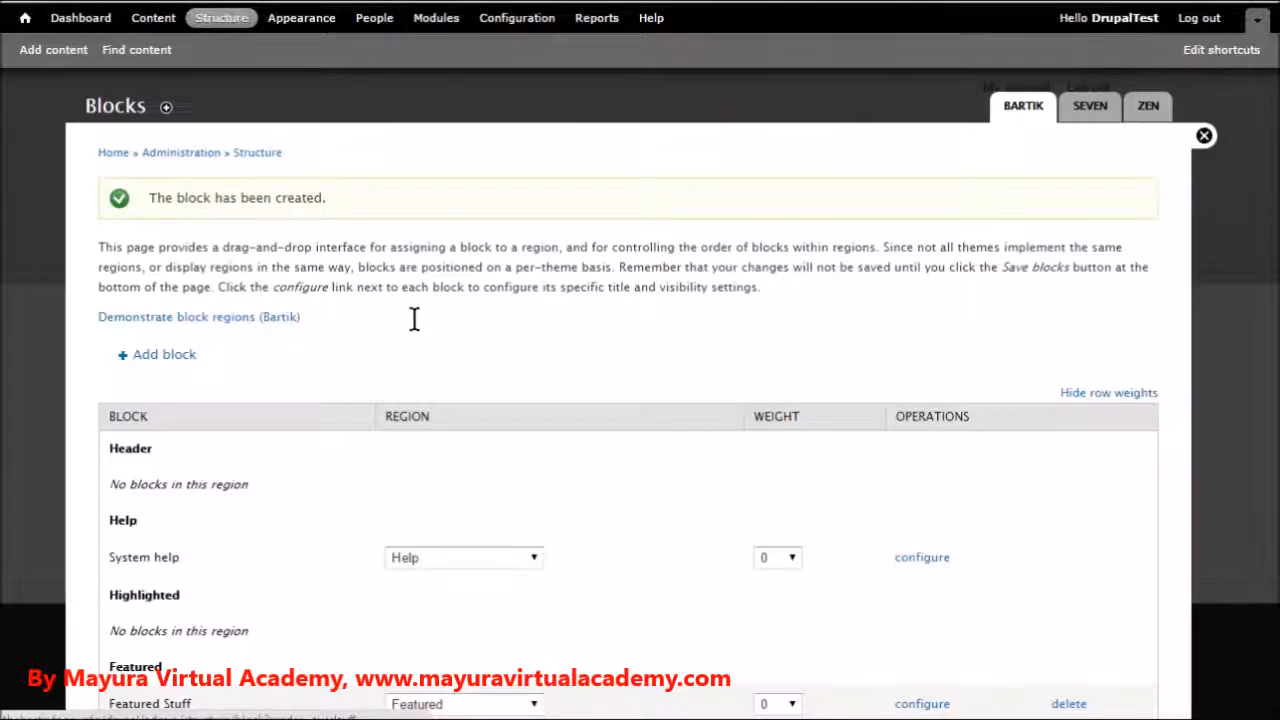
# Check the Featured Stuff entry in the block list and close the Blocks overlay to return to the home page
pyautogui.scroll(-2, 415, 330)
pyautogui.scroll(-1, 288, 305)
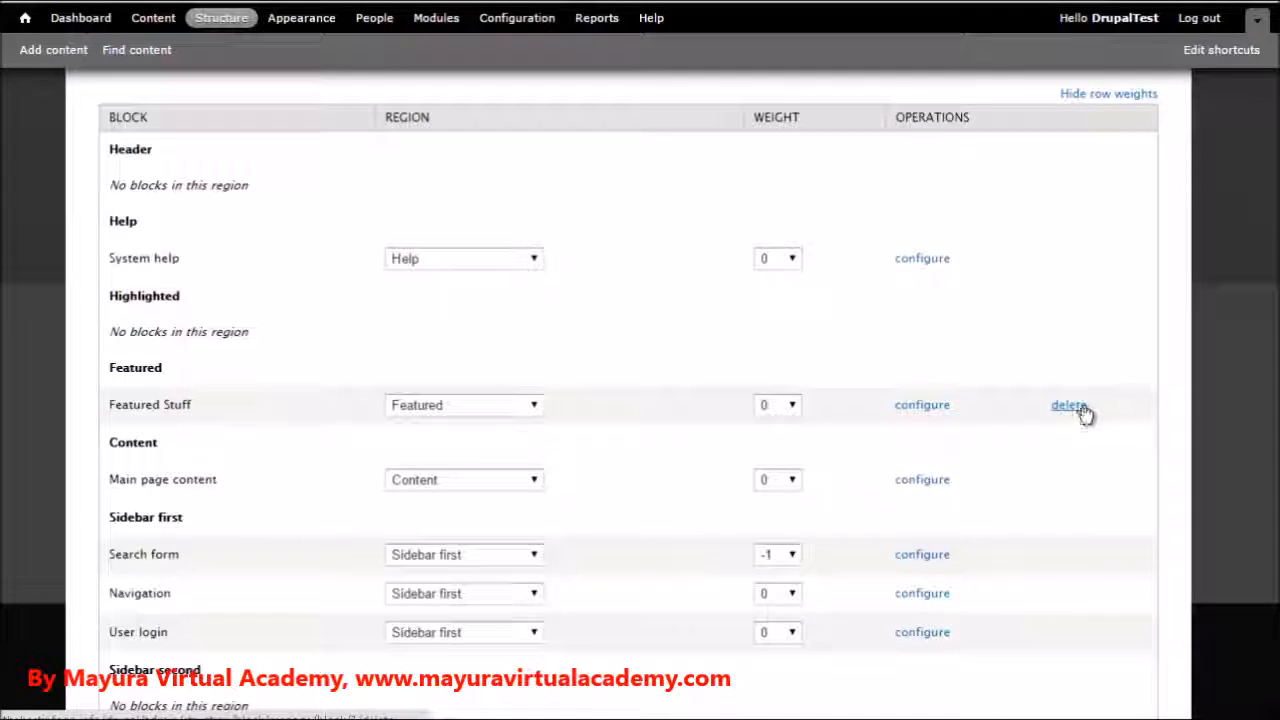
pyautogui.scroll(3, 920, 386)
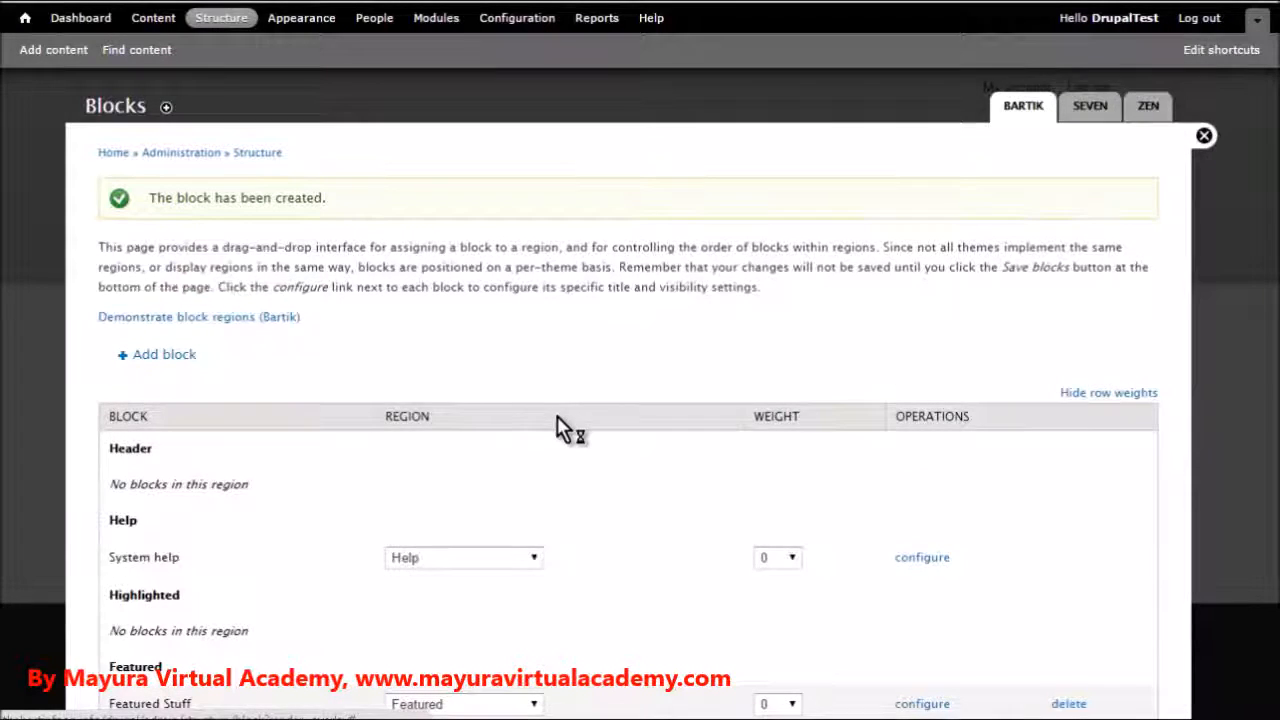
pyautogui.press('Escape')
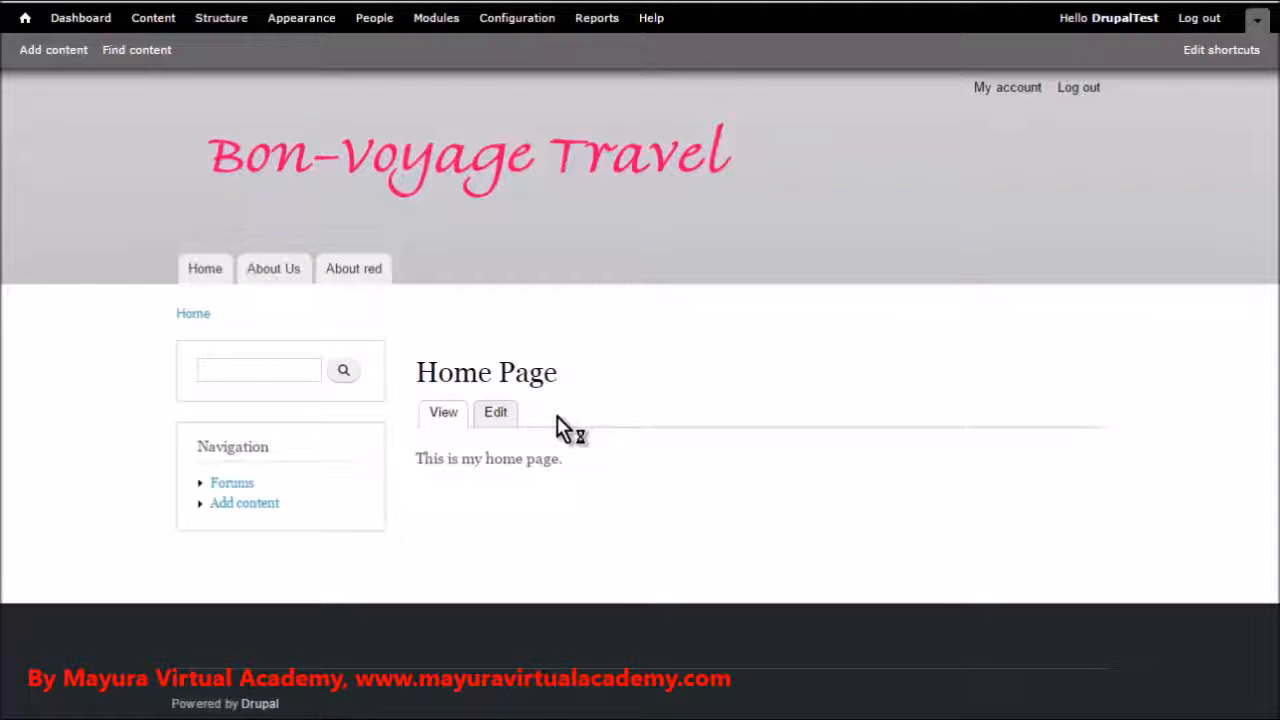